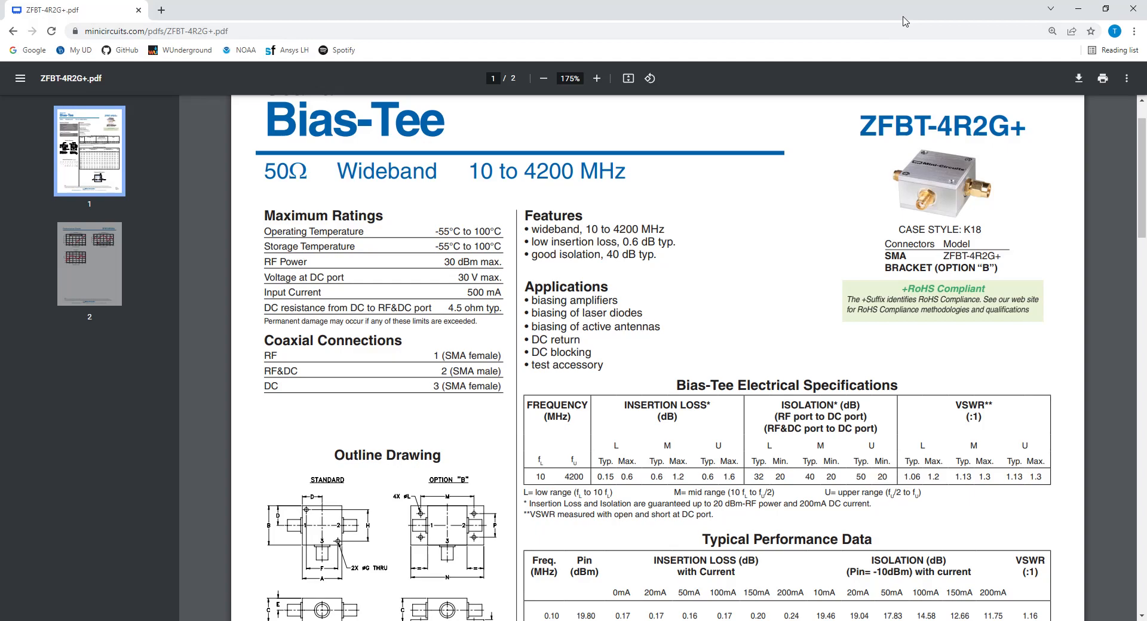
Switch to Ansys Electronics Desktop and review the Project, PersonalLib and SysLib directories in the general options
{"action": "left_click", "coordinate": [1078, 9]}
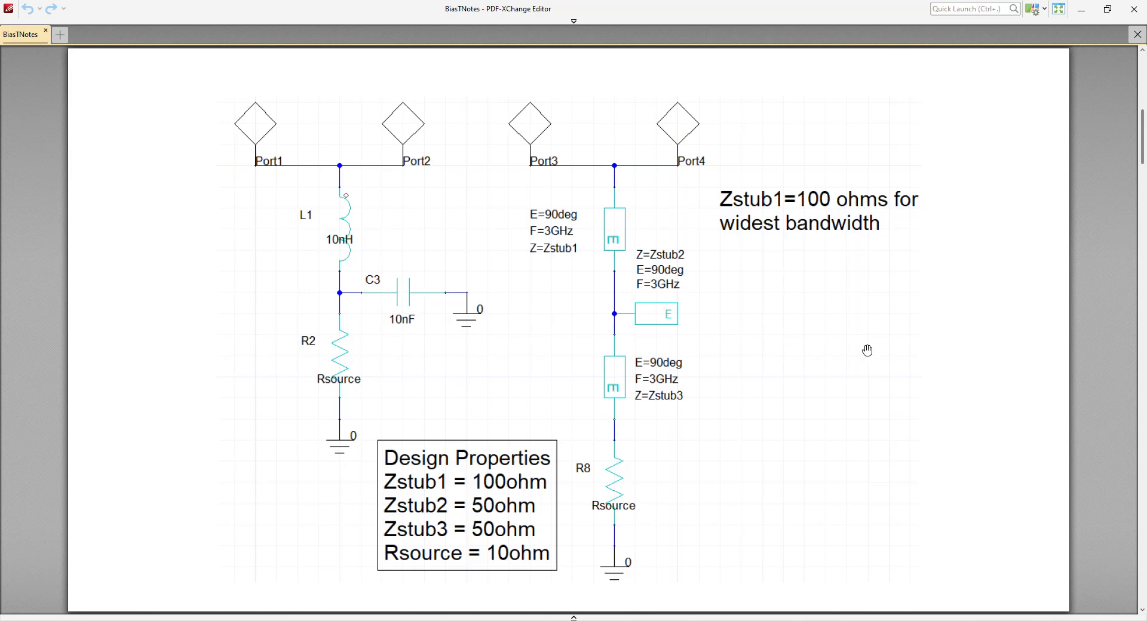
{"action": "left_click", "coordinate": [1081, 10]}
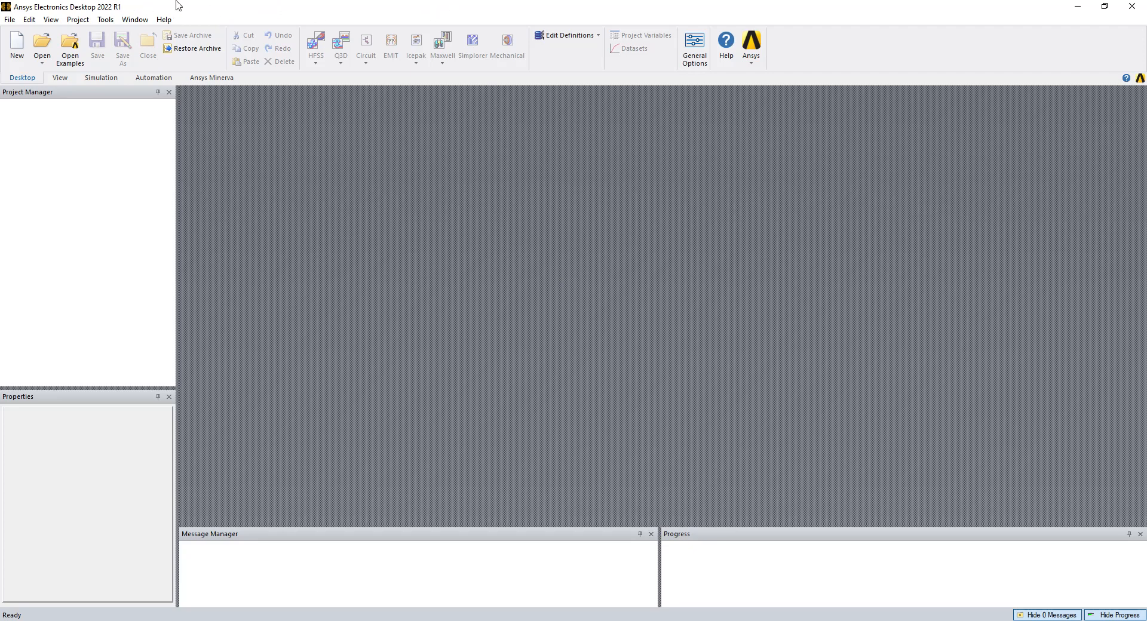
{"action": "left_click", "coordinate": [103, 22]}
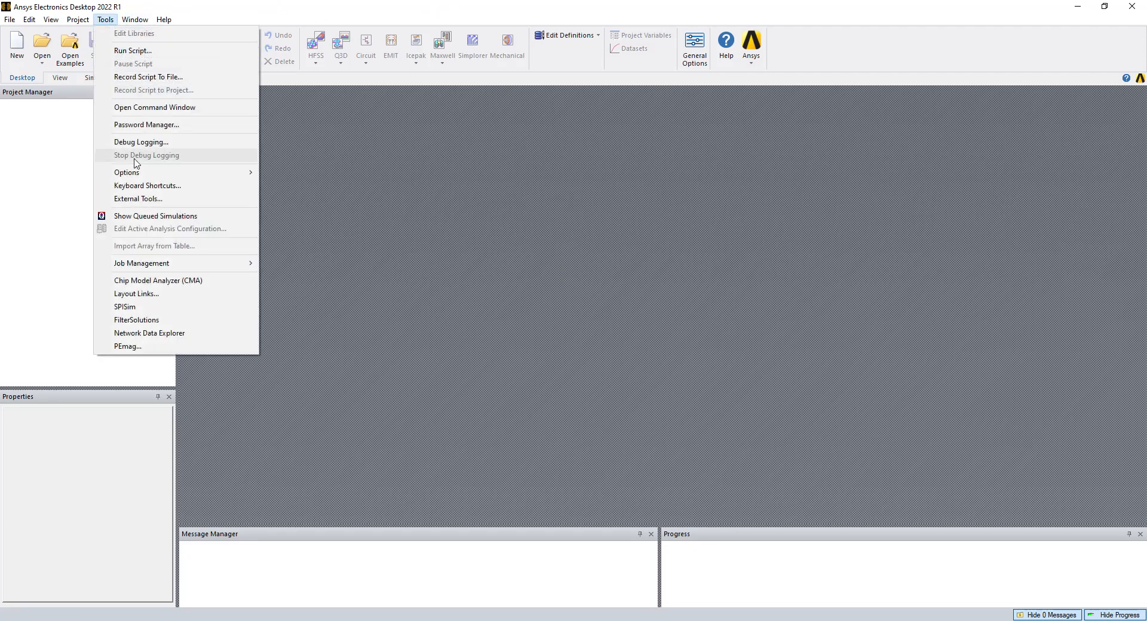
{"action": "mouse_move", "coordinate": [151, 173]}
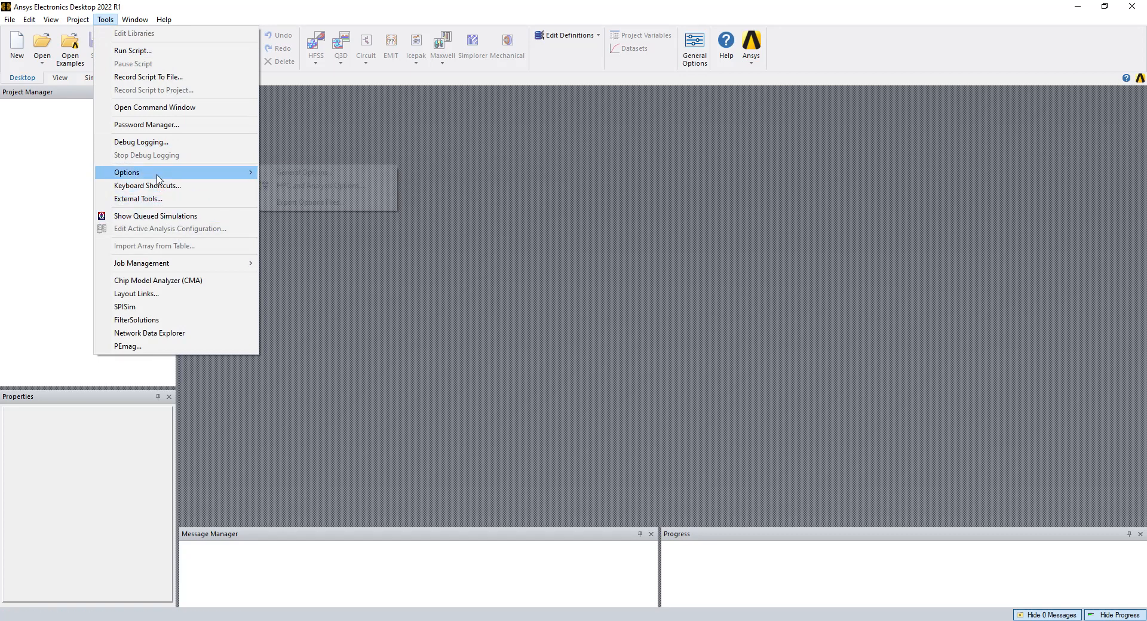
{"action": "left_click", "coordinate": [280, 174]}
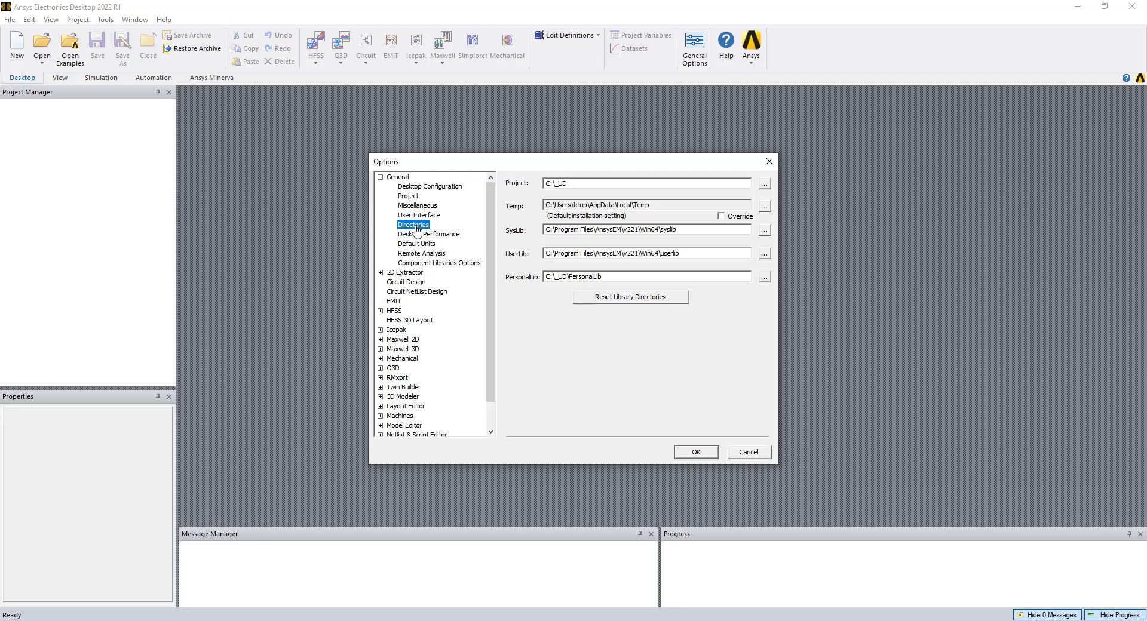
{"action": "left_click_drag", "start_coordinate": [584, 182], "coordinate": [544, 189]}
{"action": "left_click", "coordinate": [579, 182]}
{"action": "left_click_drag", "start_coordinate": [652, 281], "coordinate": [526, 286]}
{"action": "left_click", "coordinate": [608, 274]}
{"action": "left_click_drag", "start_coordinate": [668, 231], "coordinate": [540, 233]}
{"action": "left_click", "coordinate": [693, 232]}
Review the default units and the Layout Editor's Other settings, including the choose-technology dialog option, and accept the options
{"action": "left_click", "coordinate": [416, 244]}
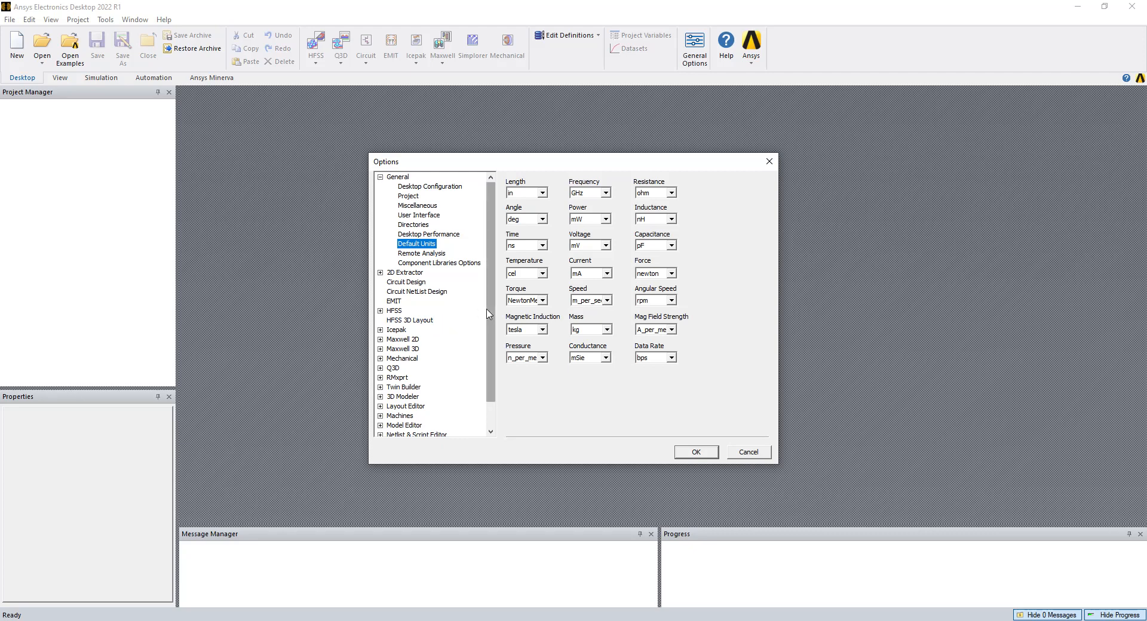
{"action": "scroll", "coordinate": [481, 314], "scroll_direction": "down", "scroll_amount": 1}
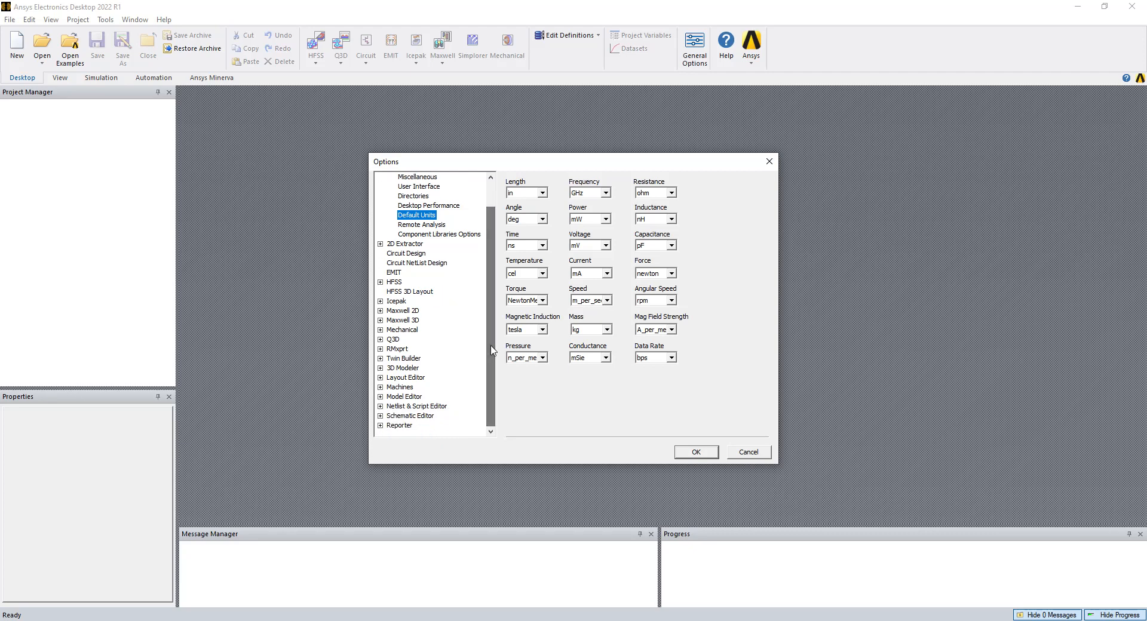
{"action": "left_click", "coordinate": [380, 377]}
{"action": "left_click", "coordinate": [406, 416]}
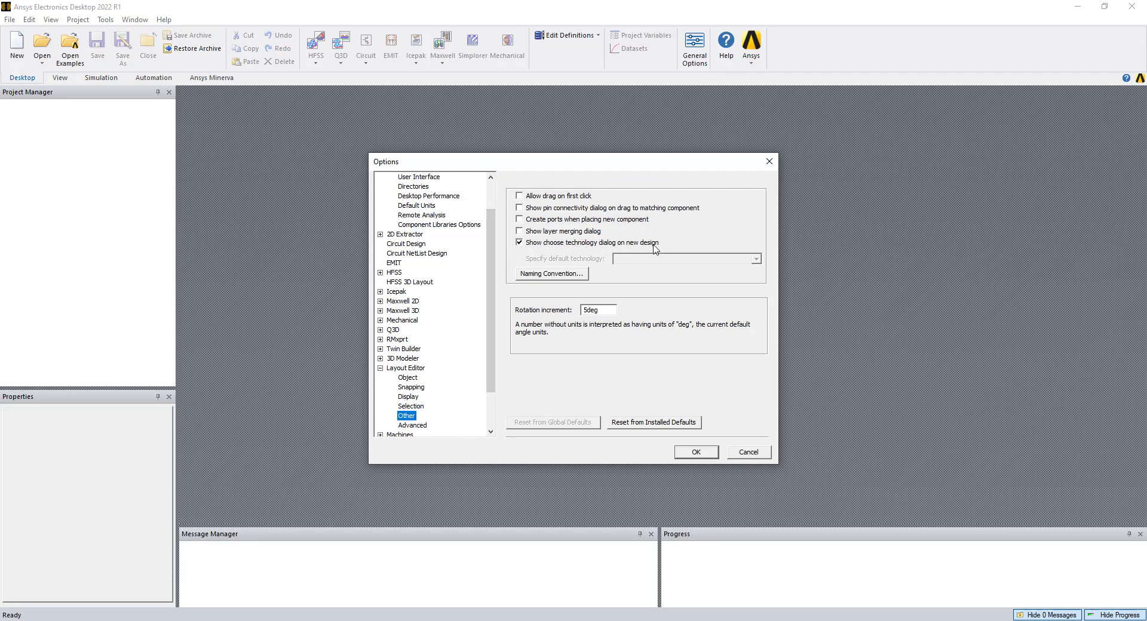
{"action": "left_click", "coordinate": [693, 456]}
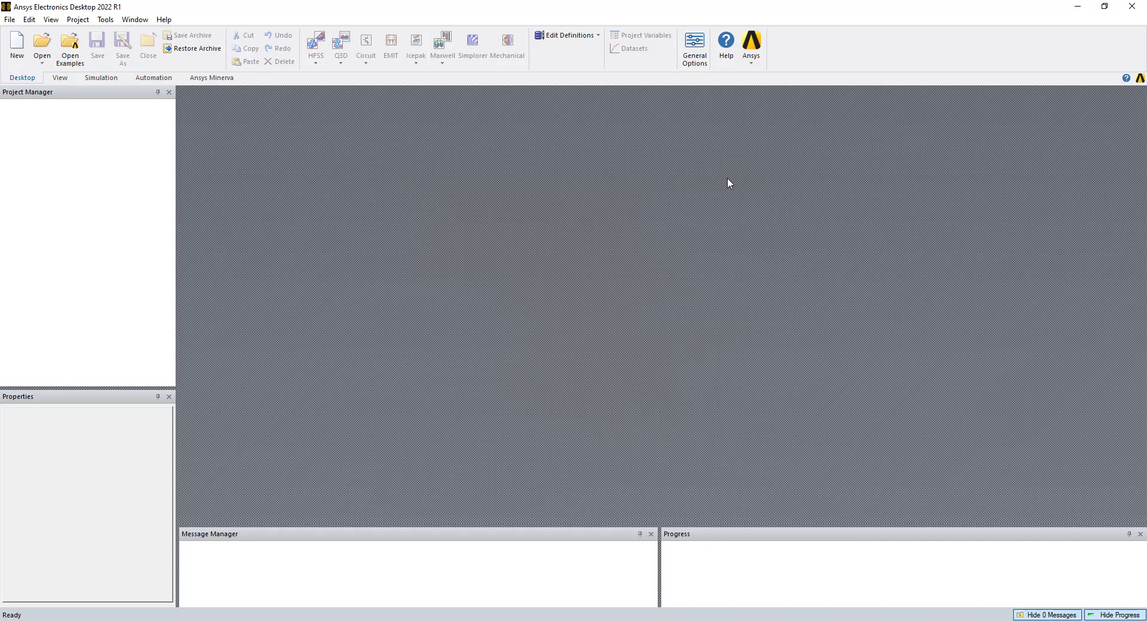
Switch to File Explorer and place PersonalLib.zip in the C:\_UD\PersonalLib folder
{"action": "left_click", "coordinate": [1077, 6]}
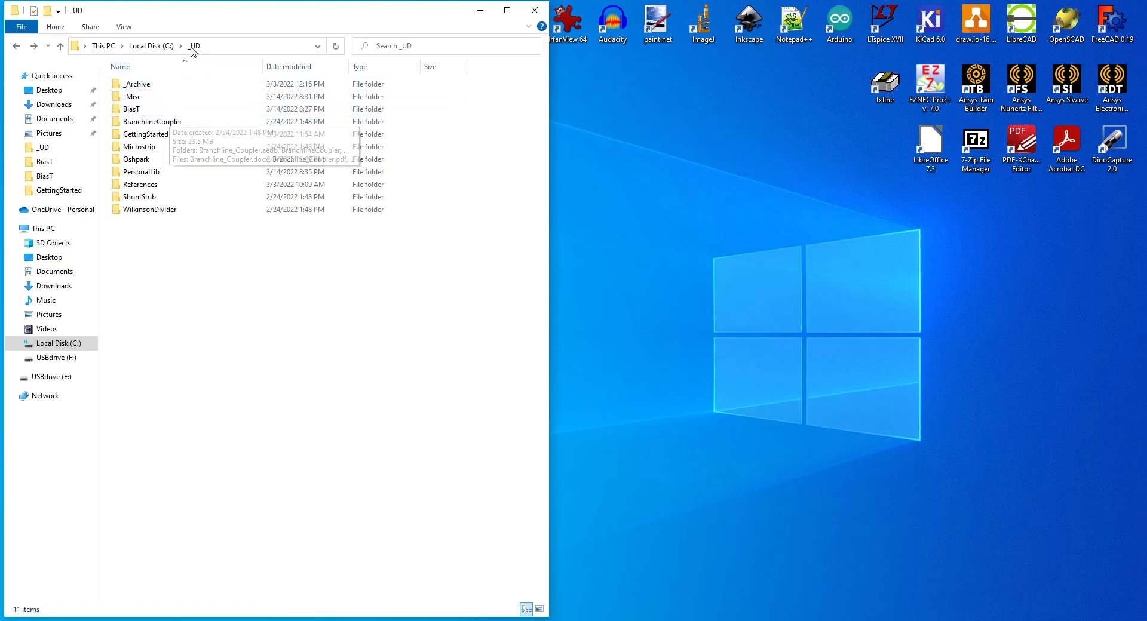
{"action": "double_click", "coordinate": [131, 110]}
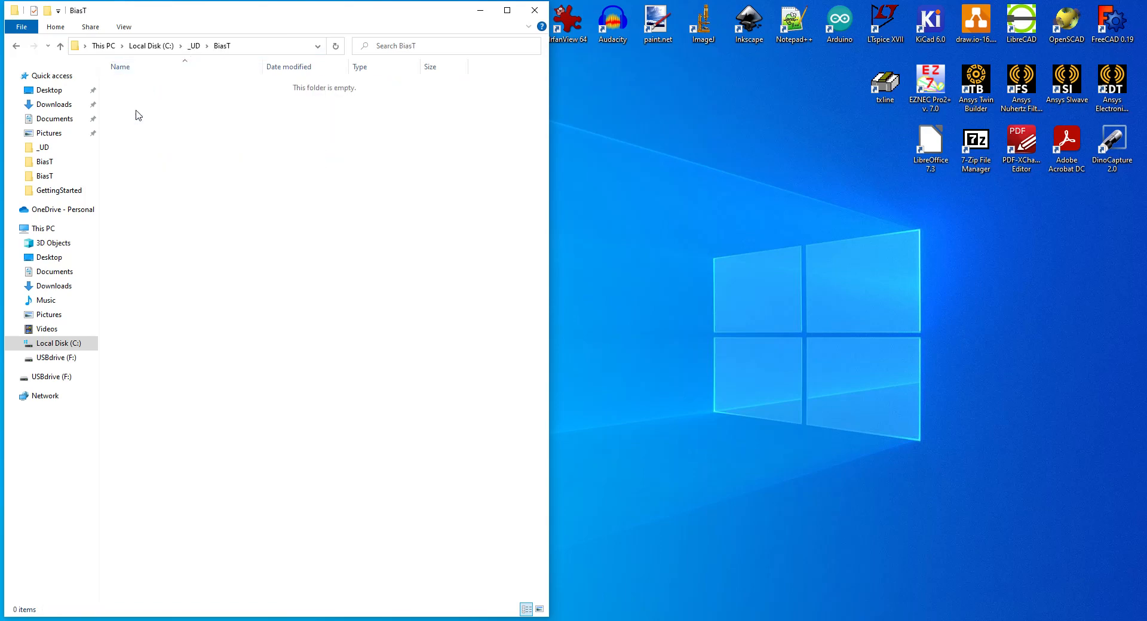
{"action": "left_click", "coordinate": [16, 51]}
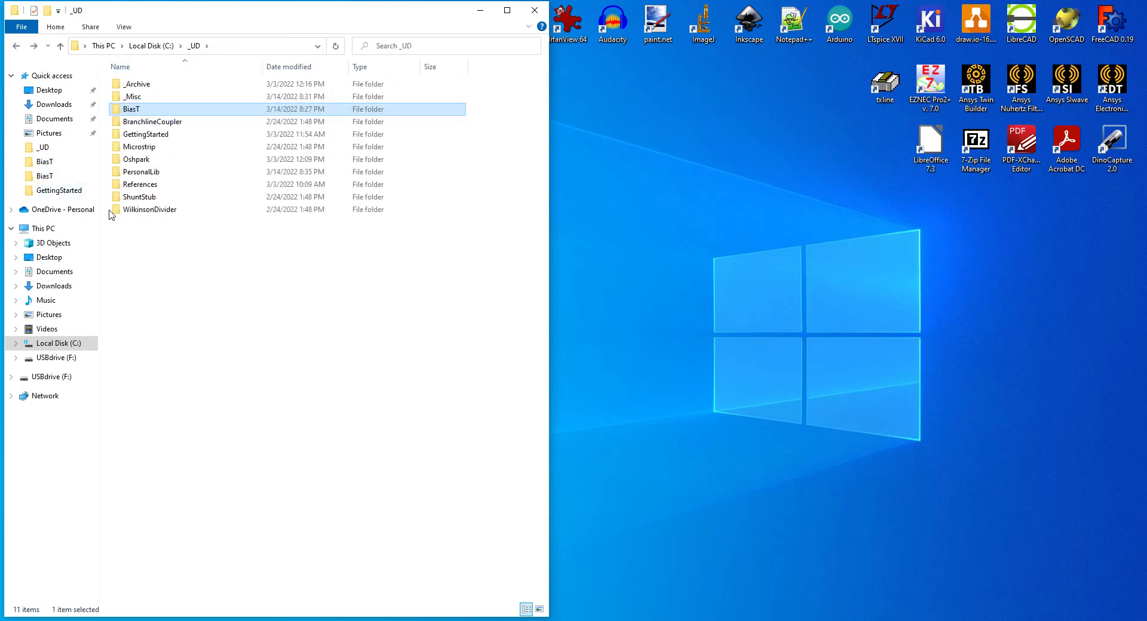
{"action": "double_click", "coordinate": [141, 171]}
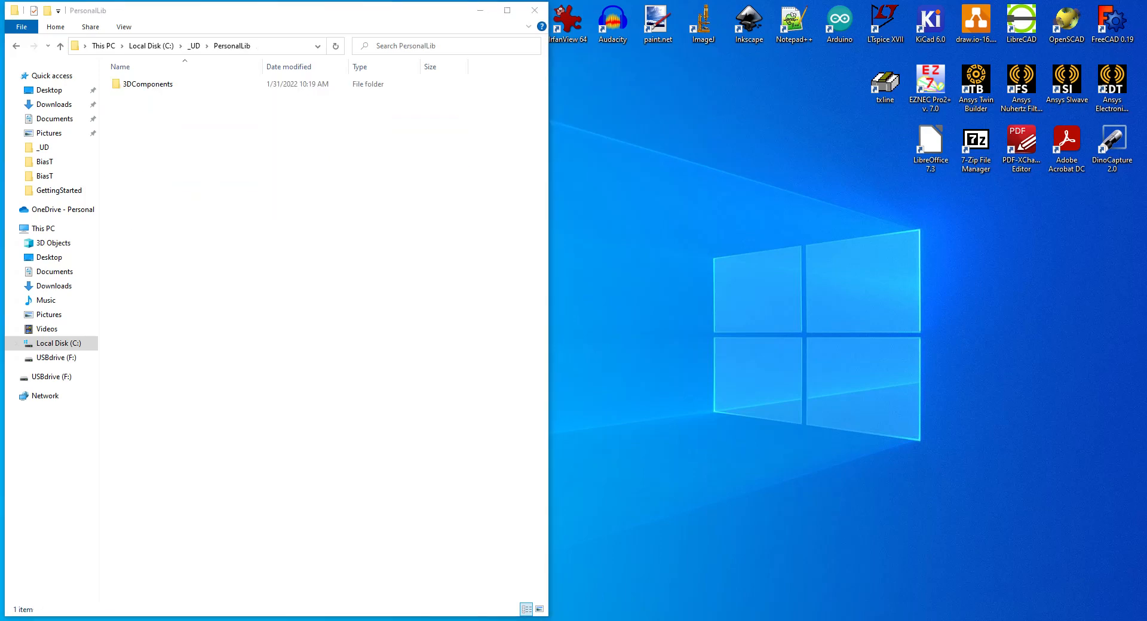
{"action": "left_click_drag", "start_coordinate": [23, 227], "coordinate": [153, 152]}
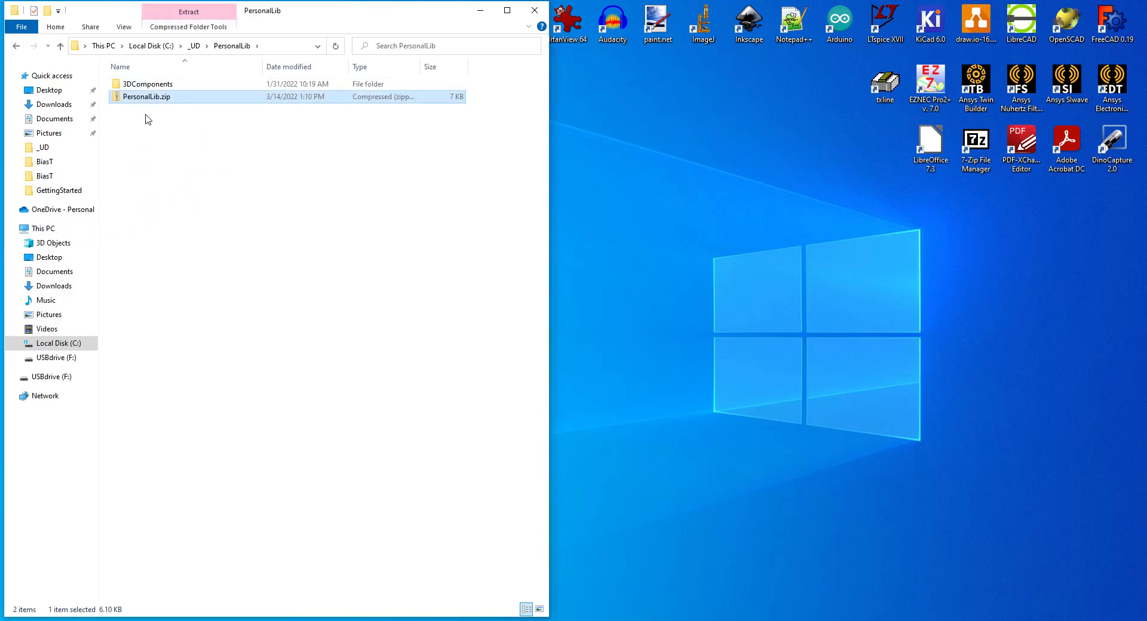
{"action": "left_click", "coordinate": [148, 119]}
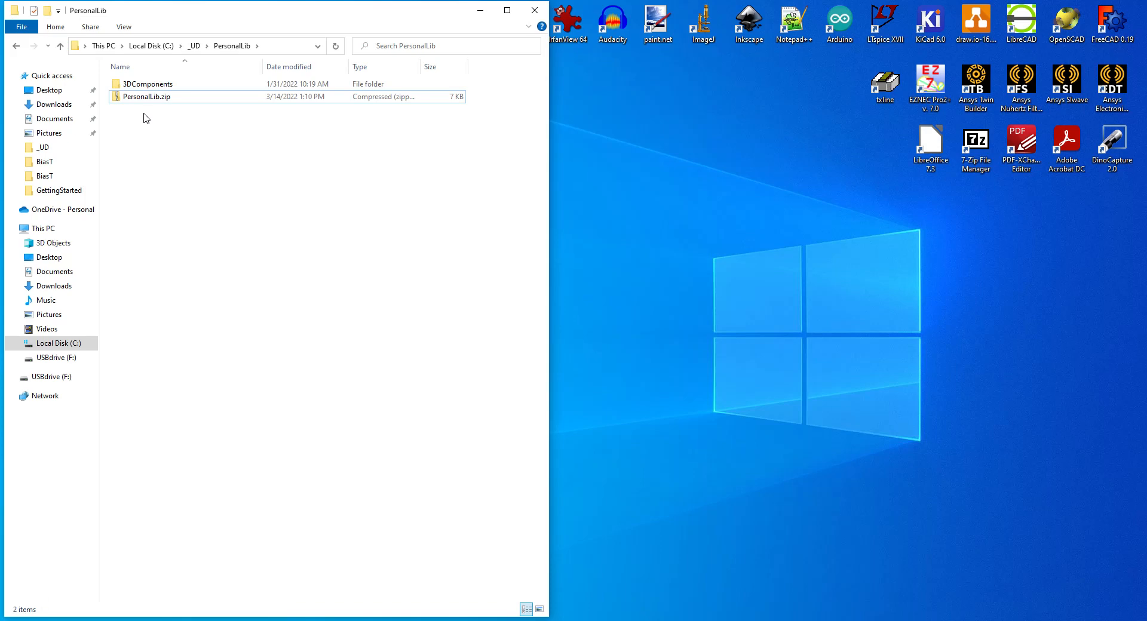
Extract all files of PersonalLib.zip directly into C:\_UD\PersonalLib\, without an additional subfolder
{"action": "left_click", "coordinate": [139, 98]}
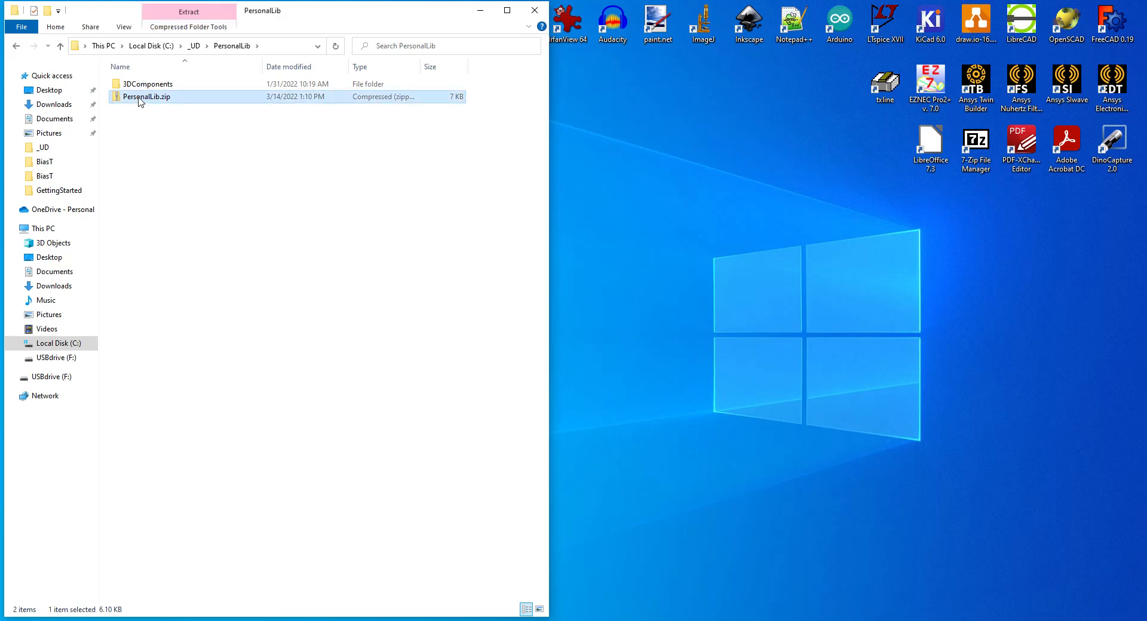
{"action": "right_click", "coordinate": [139, 98]}
{"action": "left_click", "coordinate": [177, 149]}
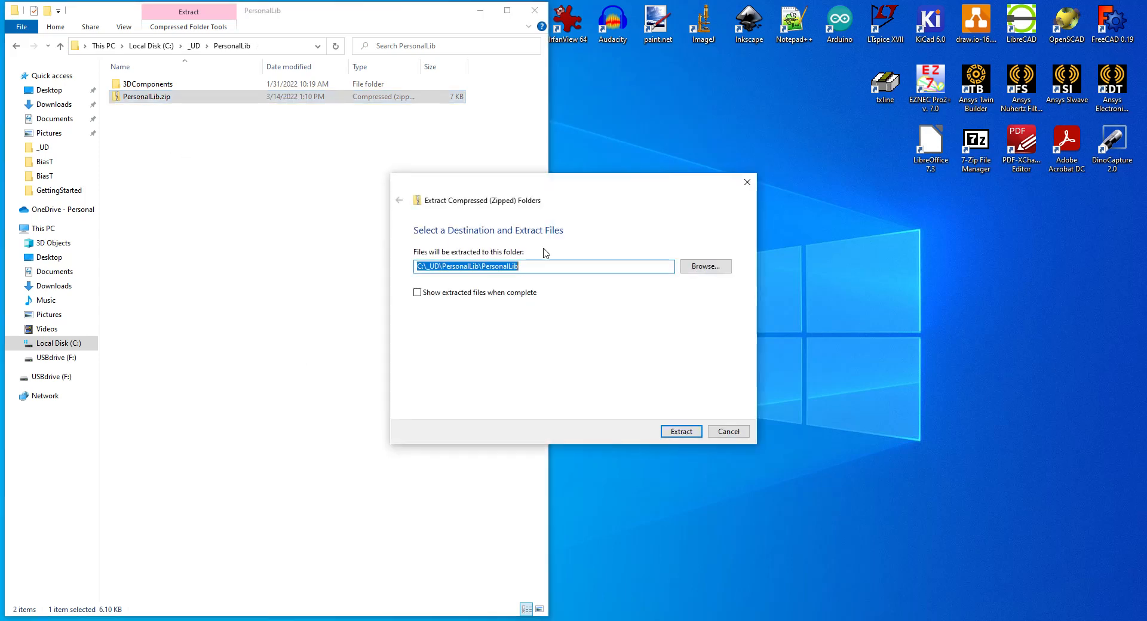
{"action": "left_click", "coordinate": [546, 264]}
{"action": "key", "text": "BackSpace"}
{"action": "key", "text": "BackSpace"}
{"action": "key", "text": "BackSpace"}
{"action": "key", "text": "BackSpace"}
{"action": "key", "text": "BackSpace"}
{"action": "key", "text": "BackSpace"}
{"action": "key", "text": "BackSpace"}
{"action": "key", "text": "BackSpace"}
{"action": "left_click", "coordinate": [485, 322]}
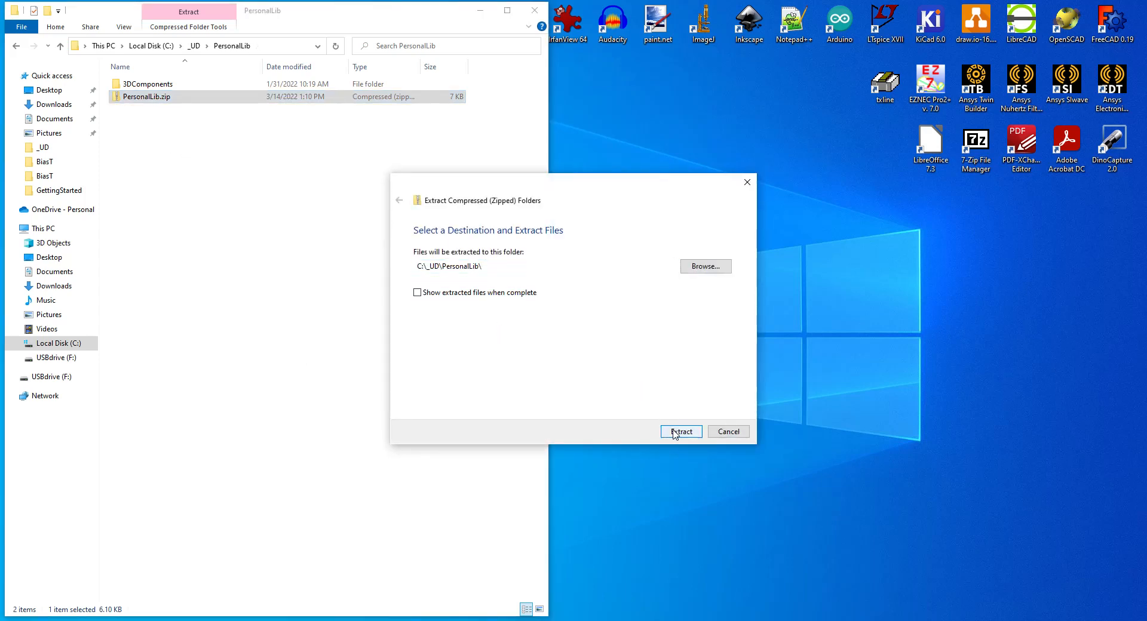
{"action": "left_click", "coordinate": [681, 432]}
Delete PersonalLib.zip from the PersonalLib folder and check the extracted library and Oshpark_0p8mm_FR4.asty files
{"action": "left_click", "coordinate": [167, 162]}
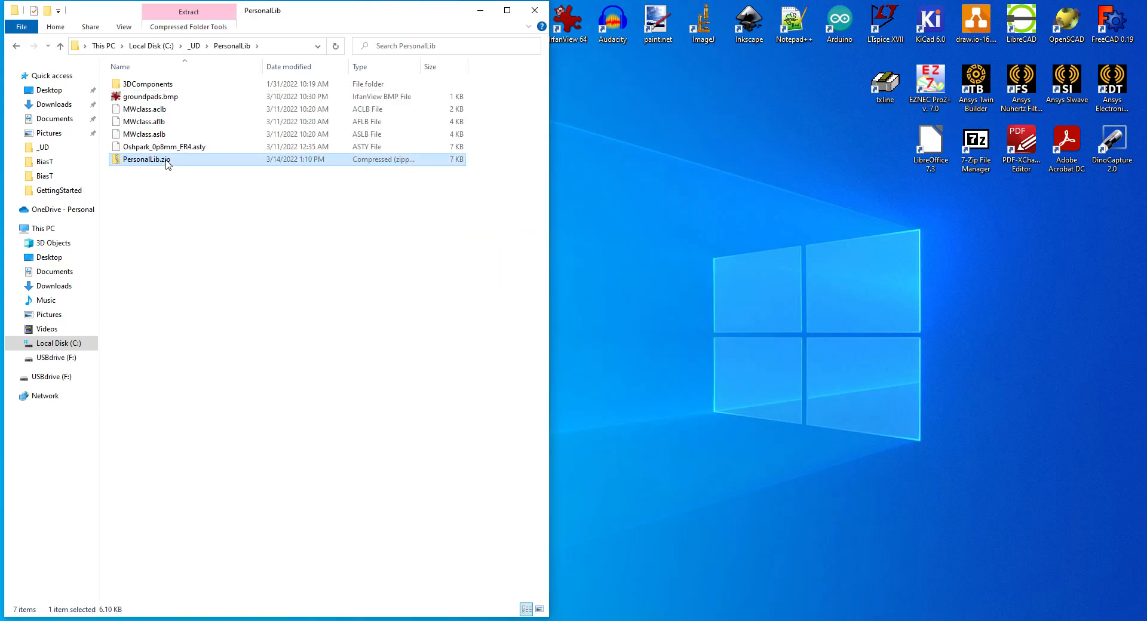
{"action": "key", "text": "Delete"}
{"action": "left_click", "coordinate": [597, 363]}
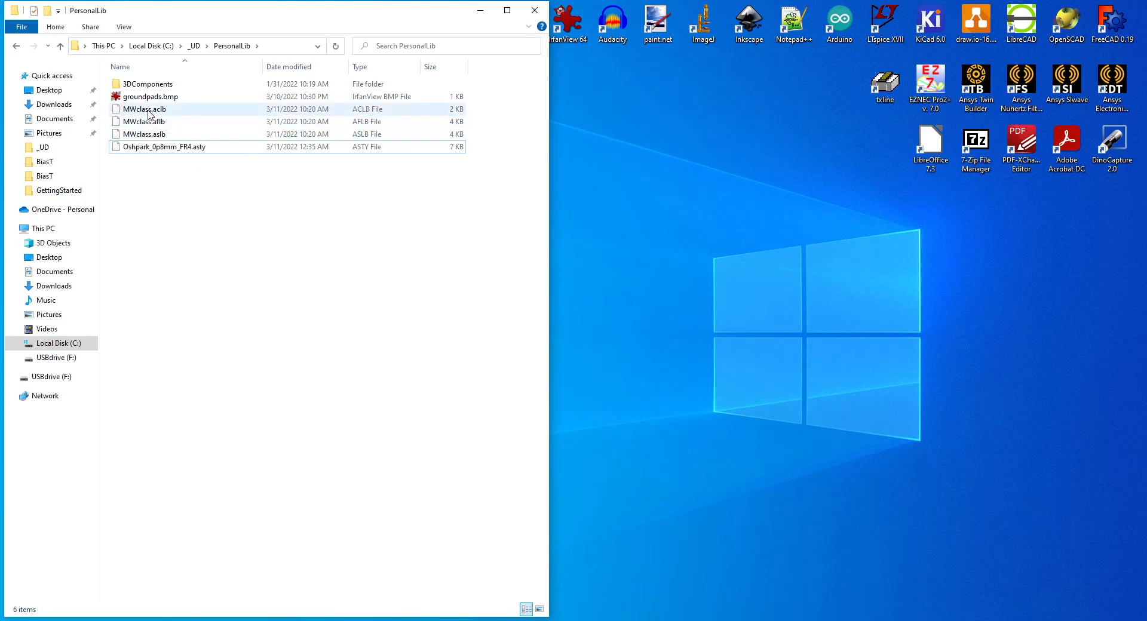
{"action": "left_click", "coordinate": [123, 149]}
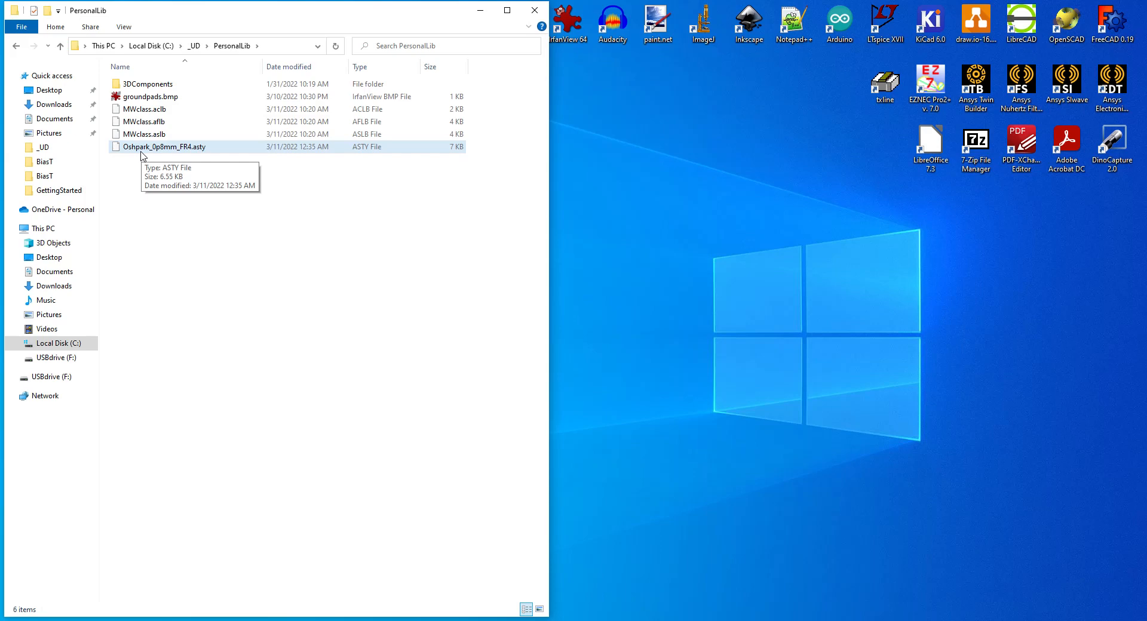
{"action": "left_click", "coordinate": [174, 192]}
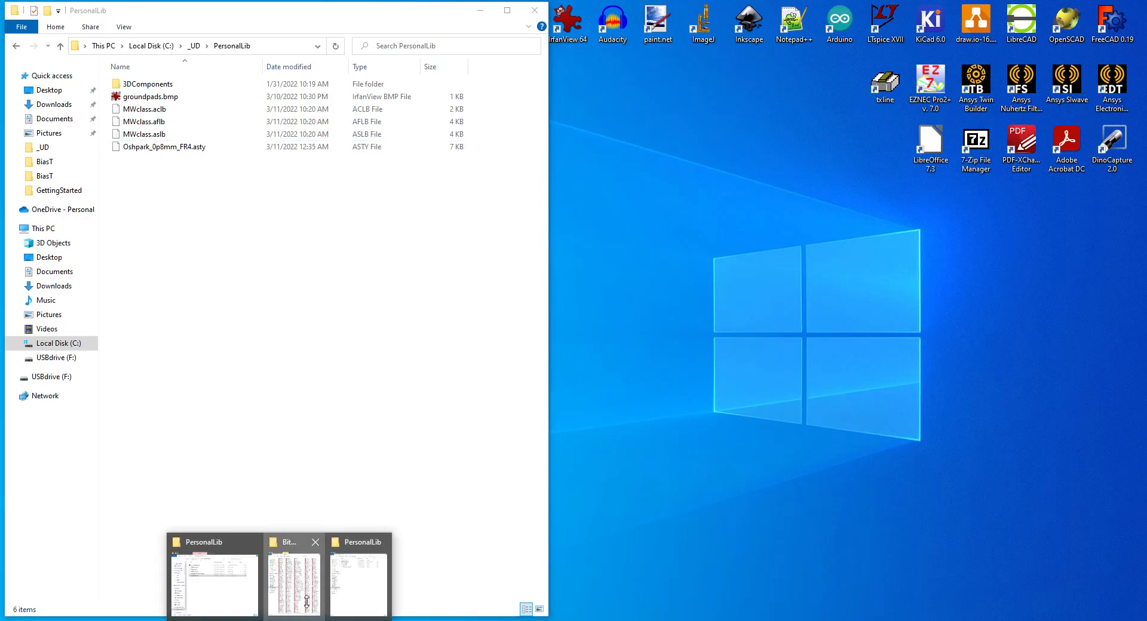
Move groundpads.bmp from PersonalLib into C:\Program Files\AnsysEM\v221\Win64\syslib\Bitmaps with administrator permission, and close the Bitmaps window
{"action": "left_click", "coordinate": [310, 608]}
{"action": "left_click", "coordinate": [254, 444]}
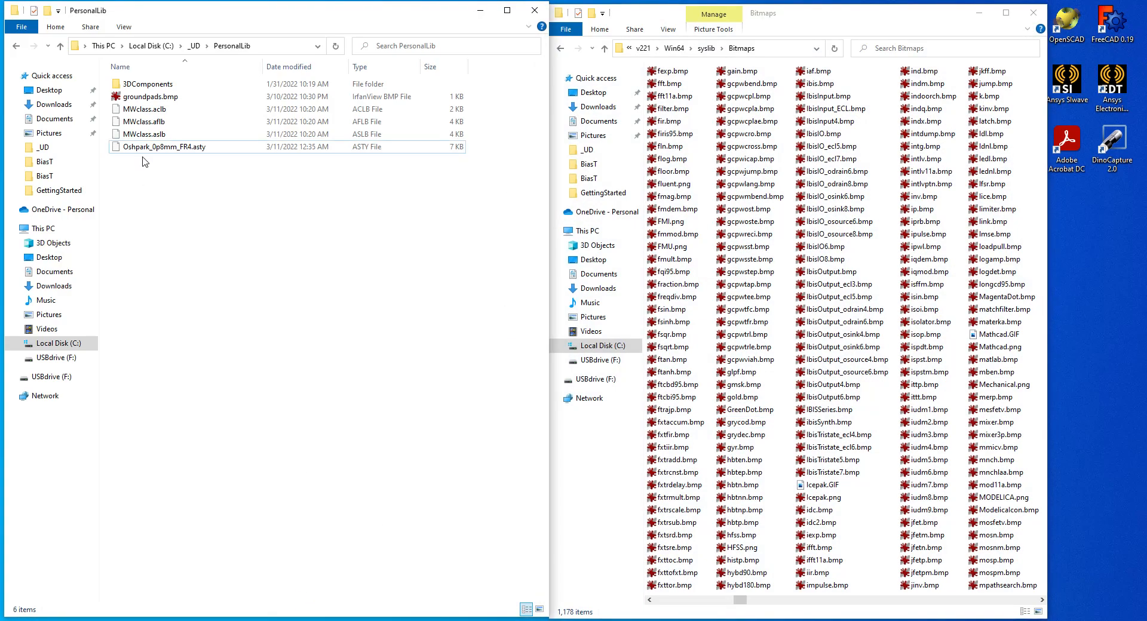
{"action": "left_click", "coordinate": [140, 100]}
{"action": "left_click_drag", "start_coordinate": [140, 100], "coordinate": [766, 228]}
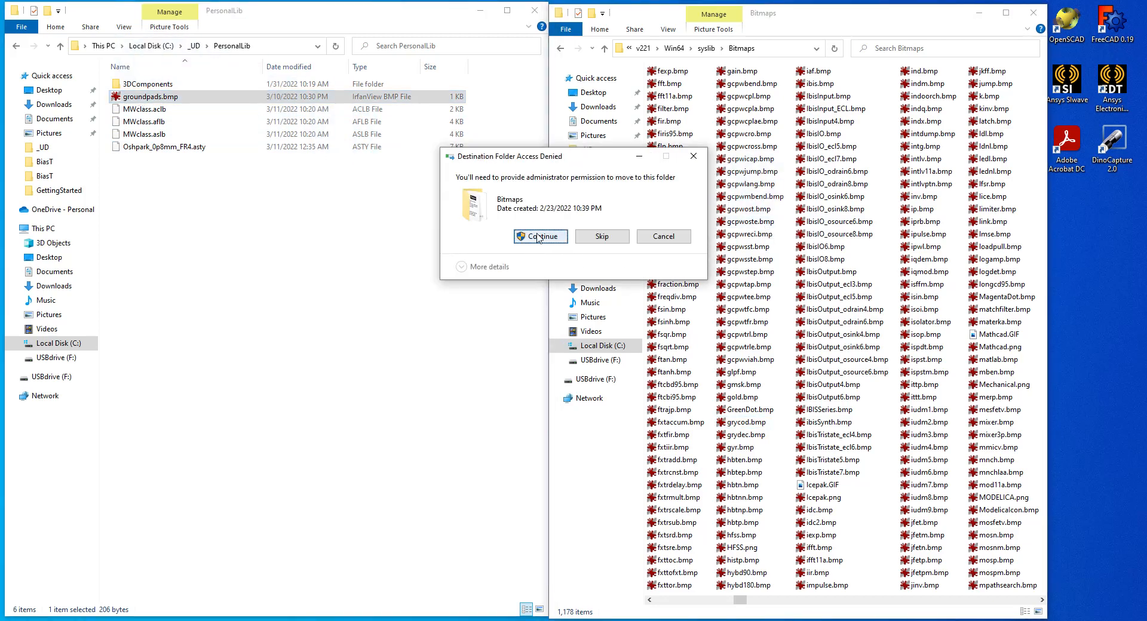
{"action": "left_click", "coordinate": [542, 236]}
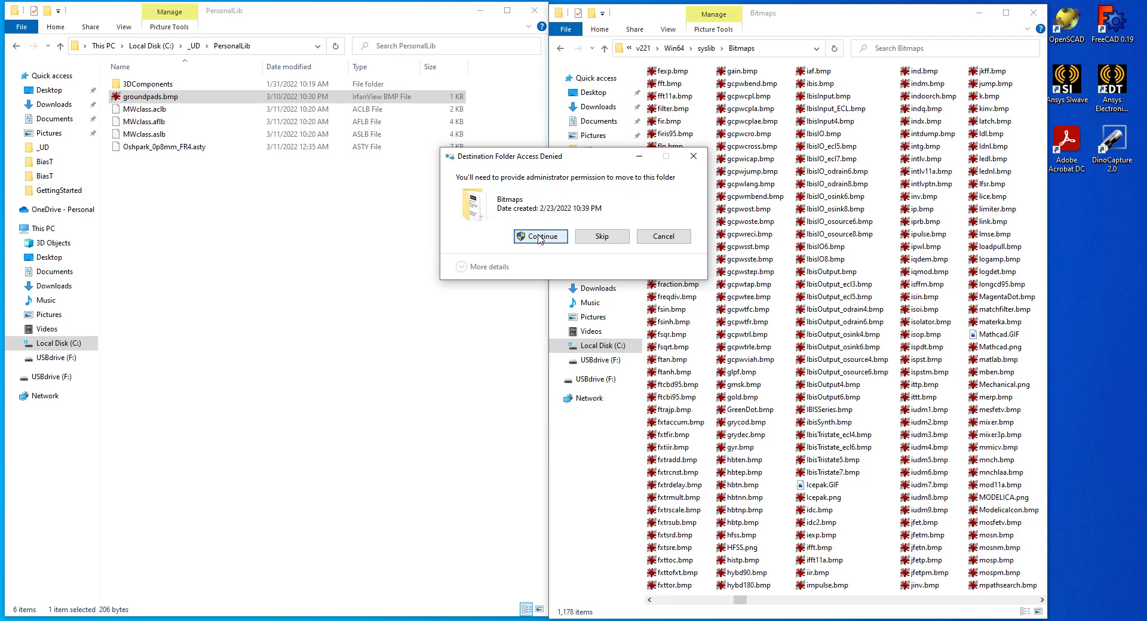
{"action": "left_click", "coordinate": [772, 48]}
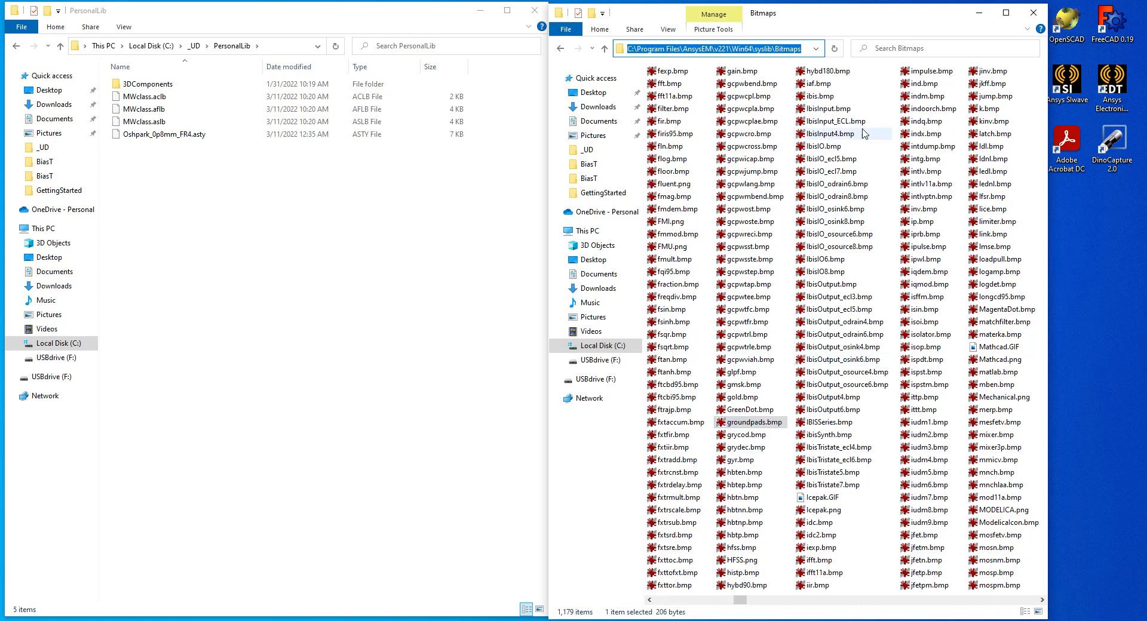
{"action": "left_click", "coordinate": [1032, 11]}
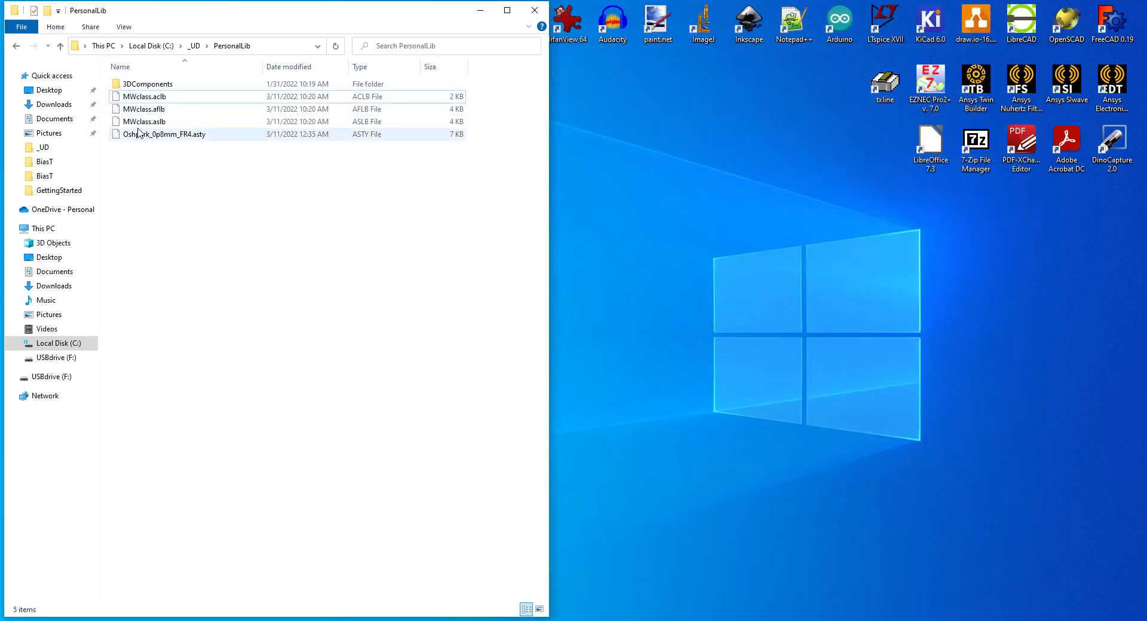
Place EdgeLaunchConnector_NAB.aedtz in the C:\_UD\BiasT folder
{"action": "left_click", "coordinate": [260, 43]}
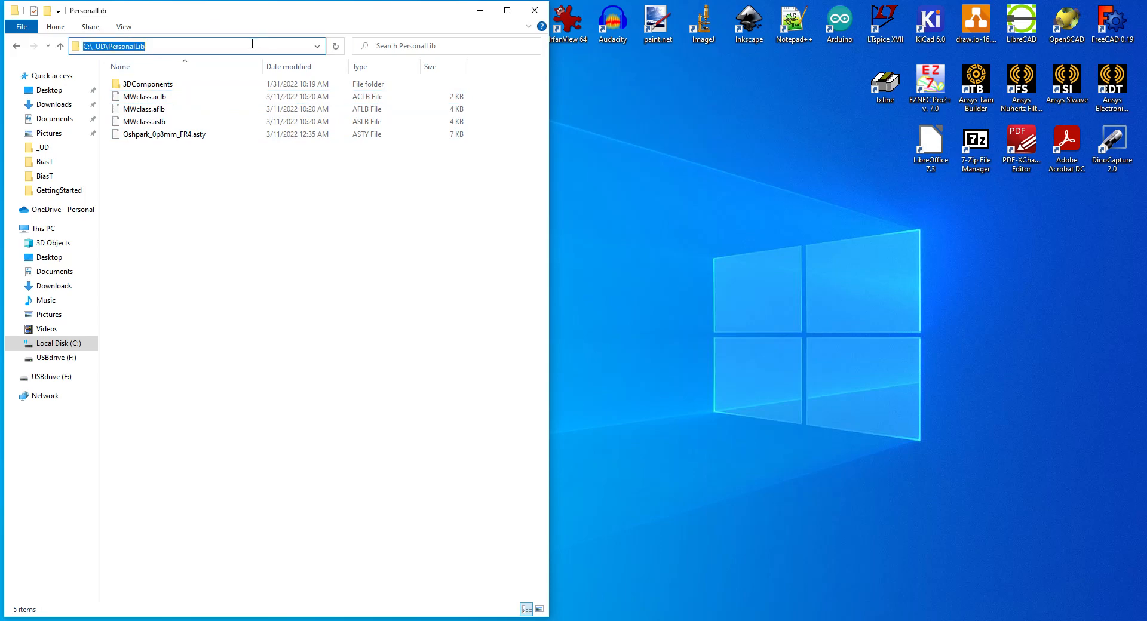
{"action": "left_click", "coordinate": [18, 46]}
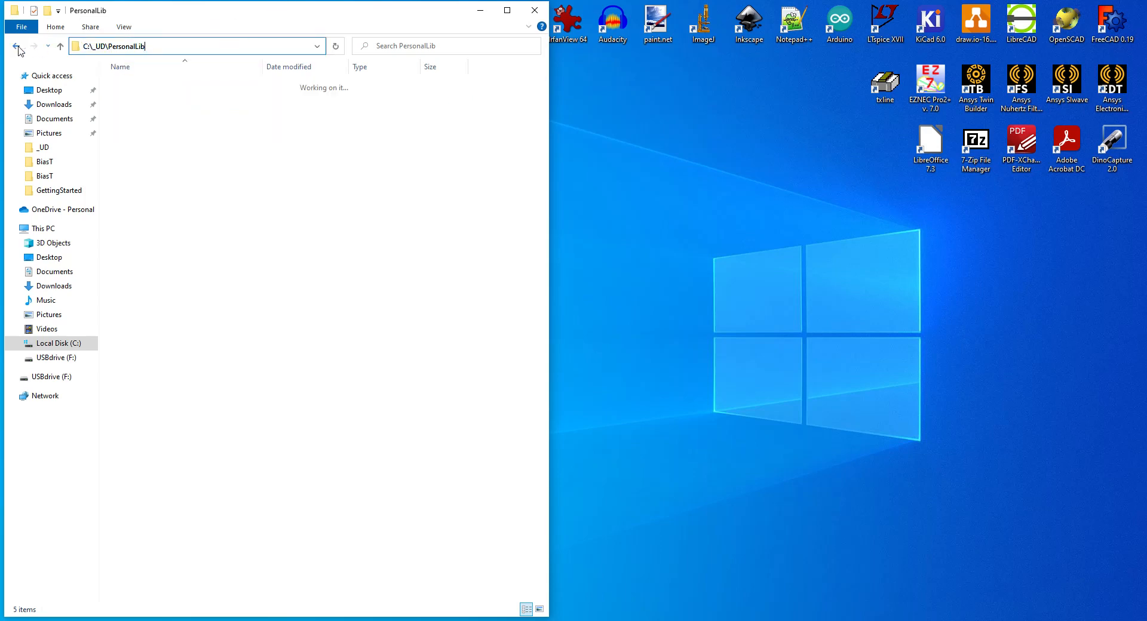
{"action": "double_click", "coordinate": [152, 110]}
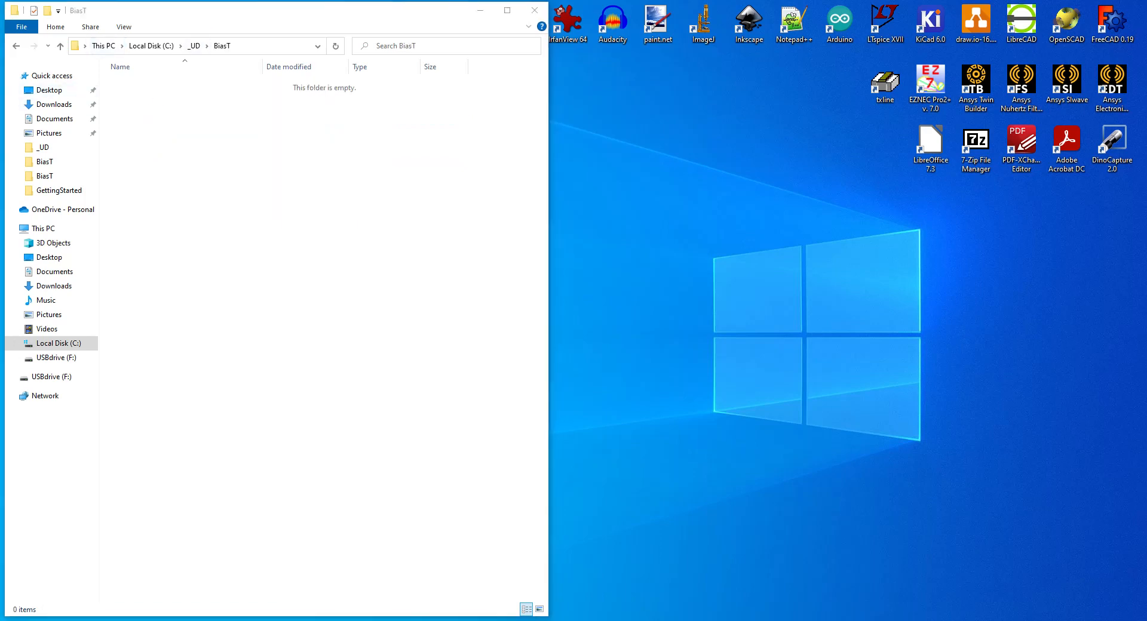
{"action": "left_click_drag", "start_coordinate": [1, 256], "coordinate": [169, 179]}
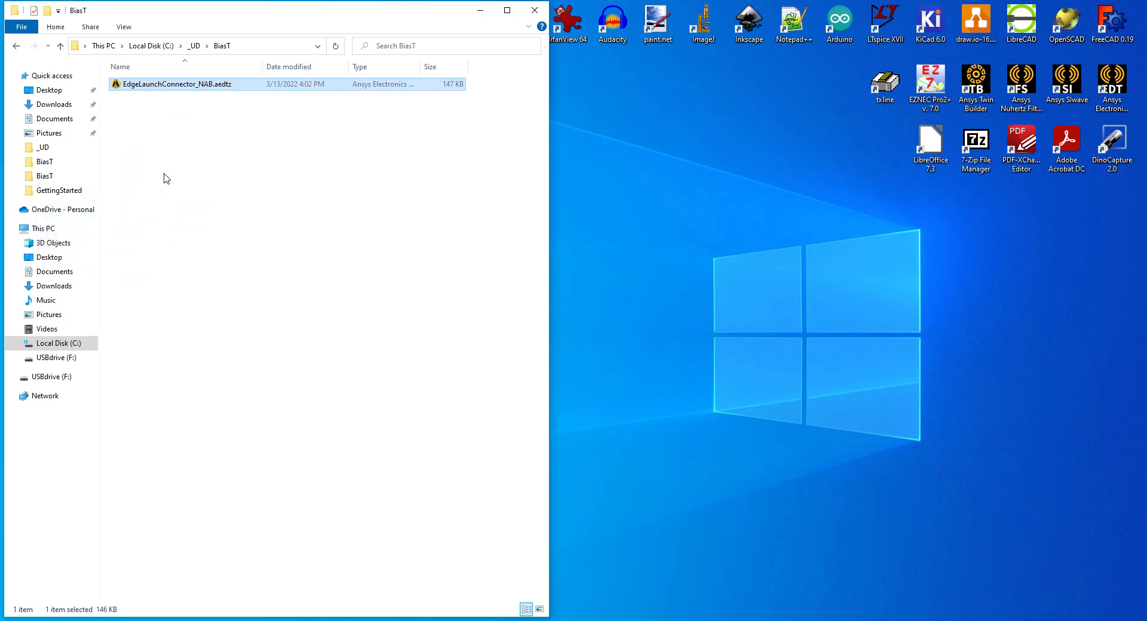
{"action": "left_click", "coordinate": [157, 179]}
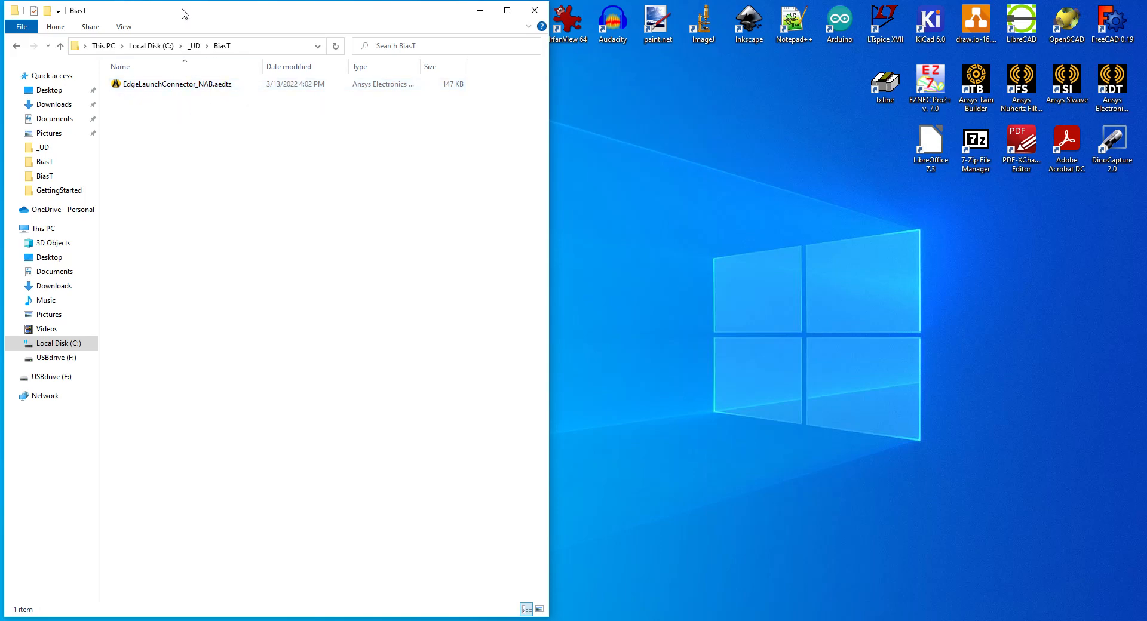
Close File Explorer, return to Ansys Electronics Desktop with its window maximized, and create a new project
{"action": "left_click", "coordinate": [533, 10]}
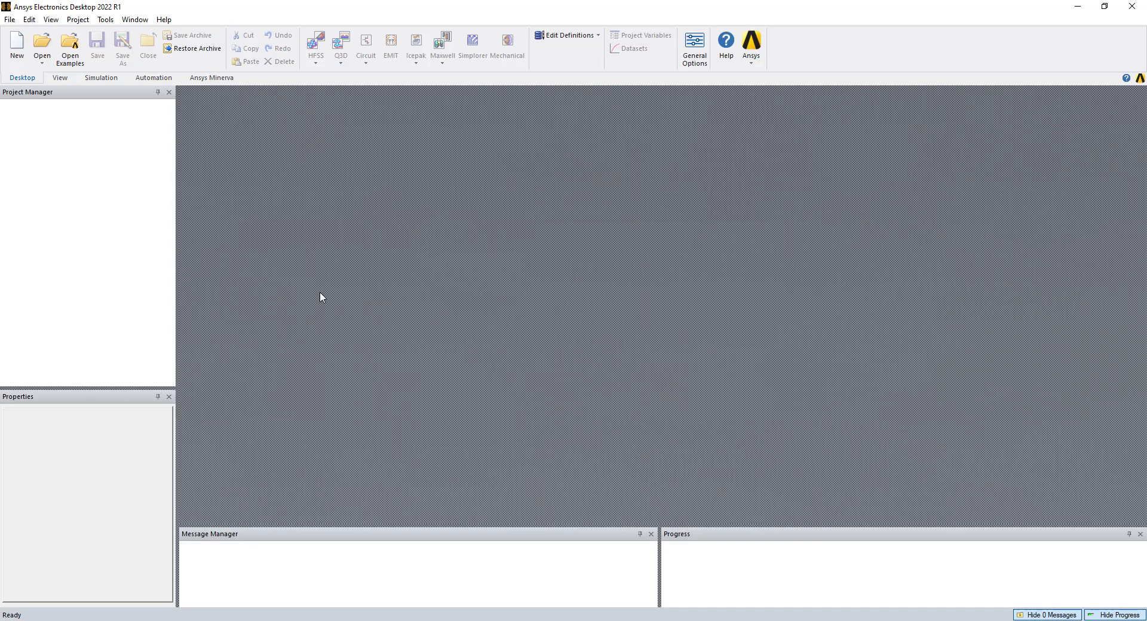
{"action": "double_click", "coordinate": [272, 7]}
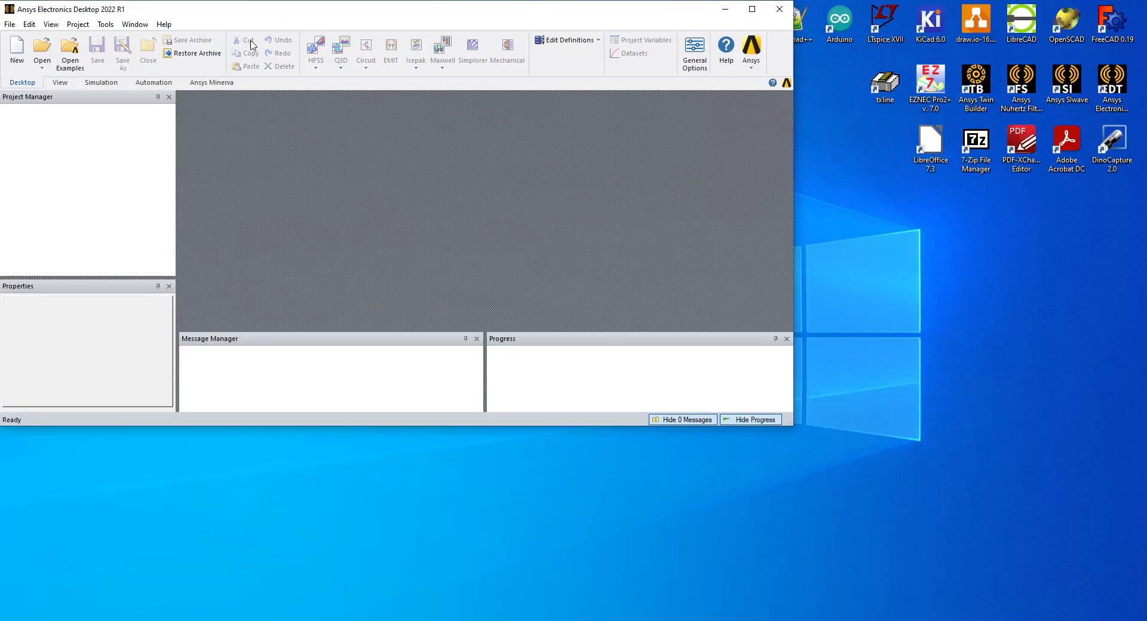
{"action": "left_click", "coordinate": [759, 10]}
{"action": "left_click", "coordinate": [17, 47]}
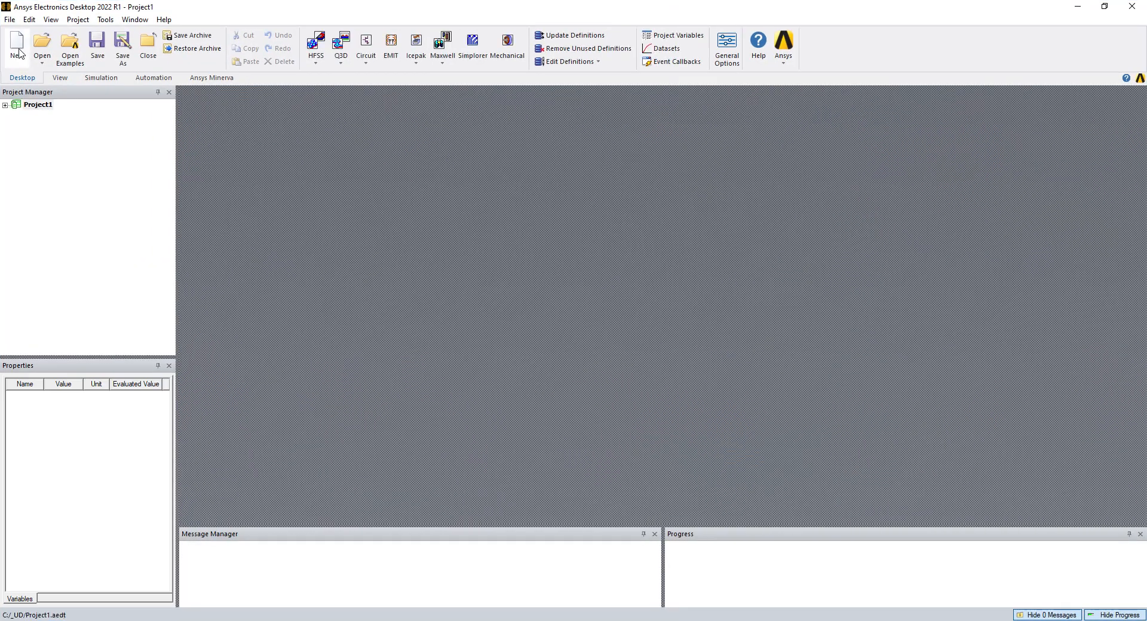
Save the new project as BiasT in the BiasT folder
{"action": "right_click", "coordinate": [31, 106]}
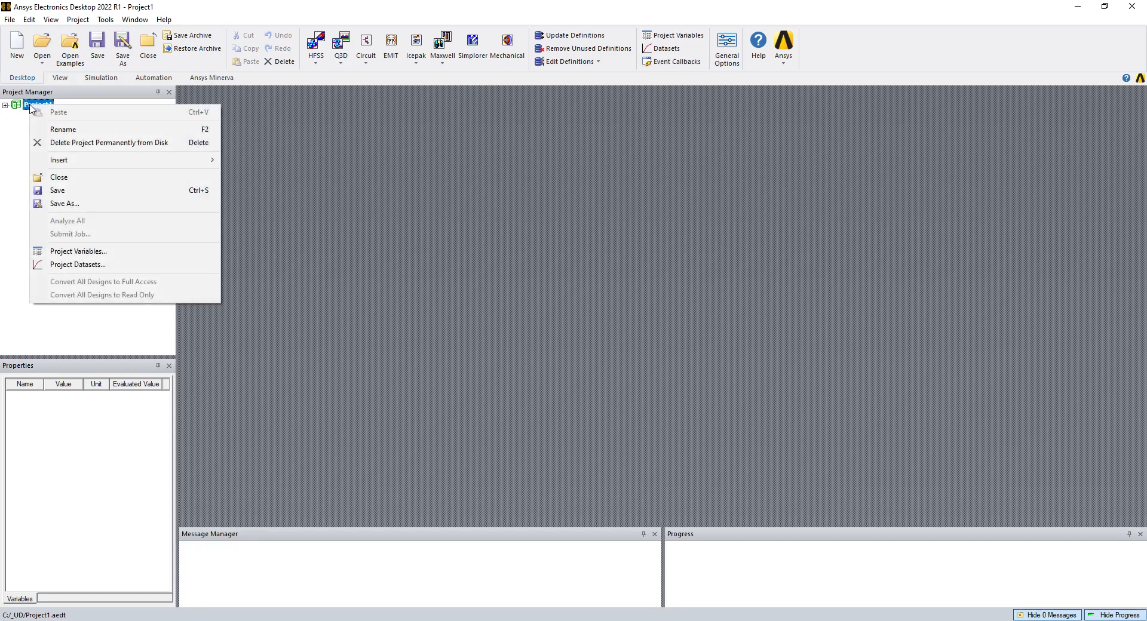
{"action": "left_click", "coordinate": [65, 204]}
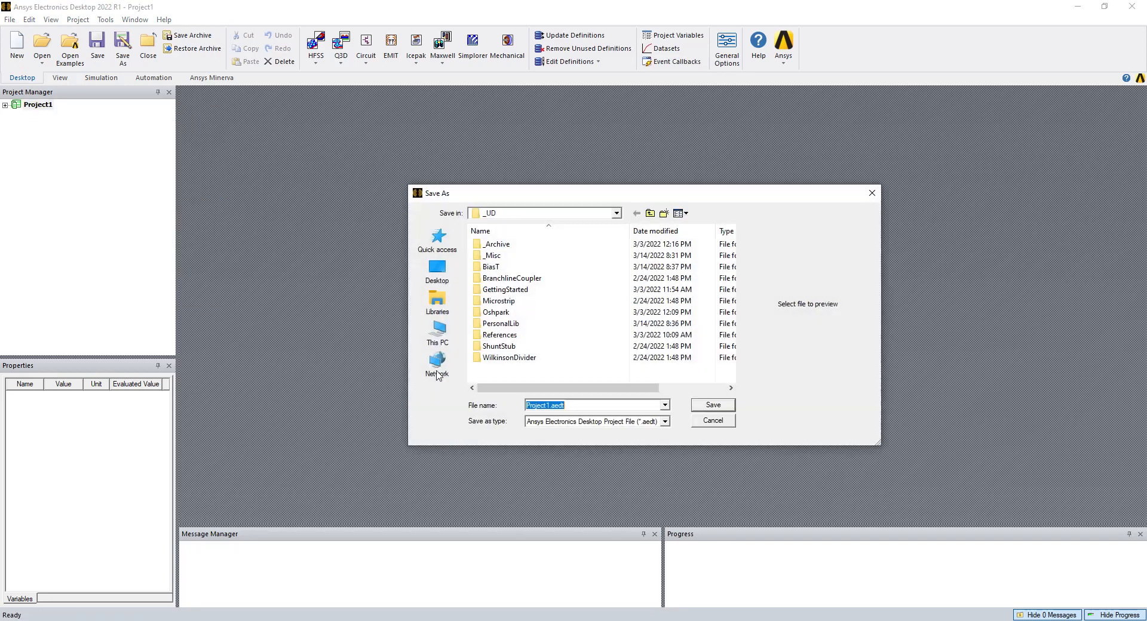
{"action": "double_click", "coordinate": [491, 267]}
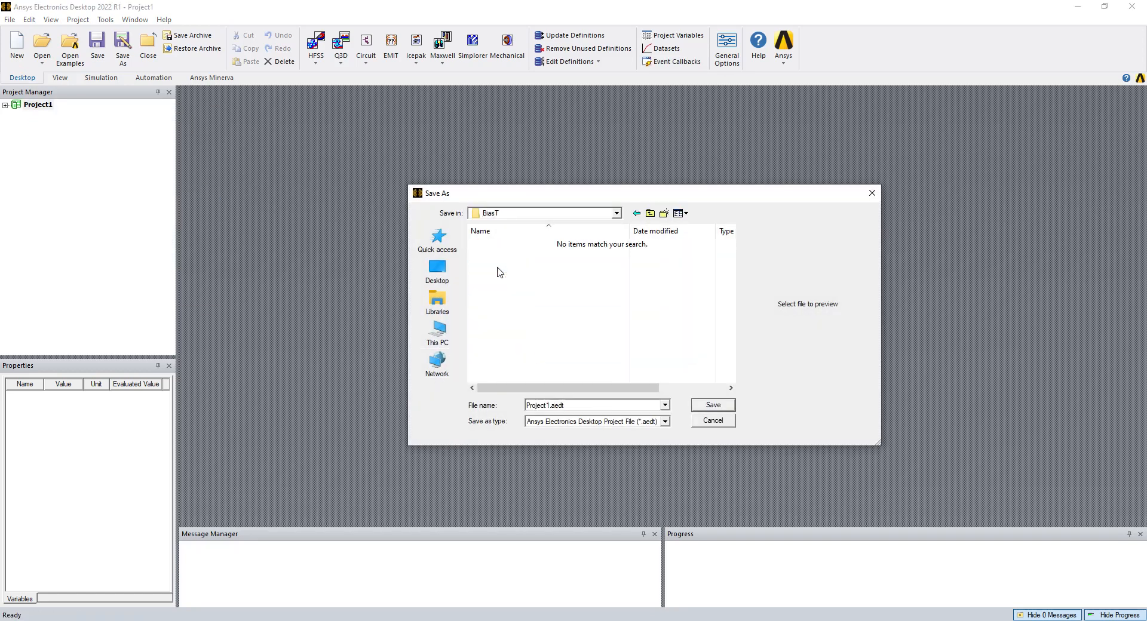
{"action": "double_click", "coordinate": [547, 405]}
{"action": "type", "text": "BiasT"}
{"action": "left_click", "coordinate": [725, 406]}
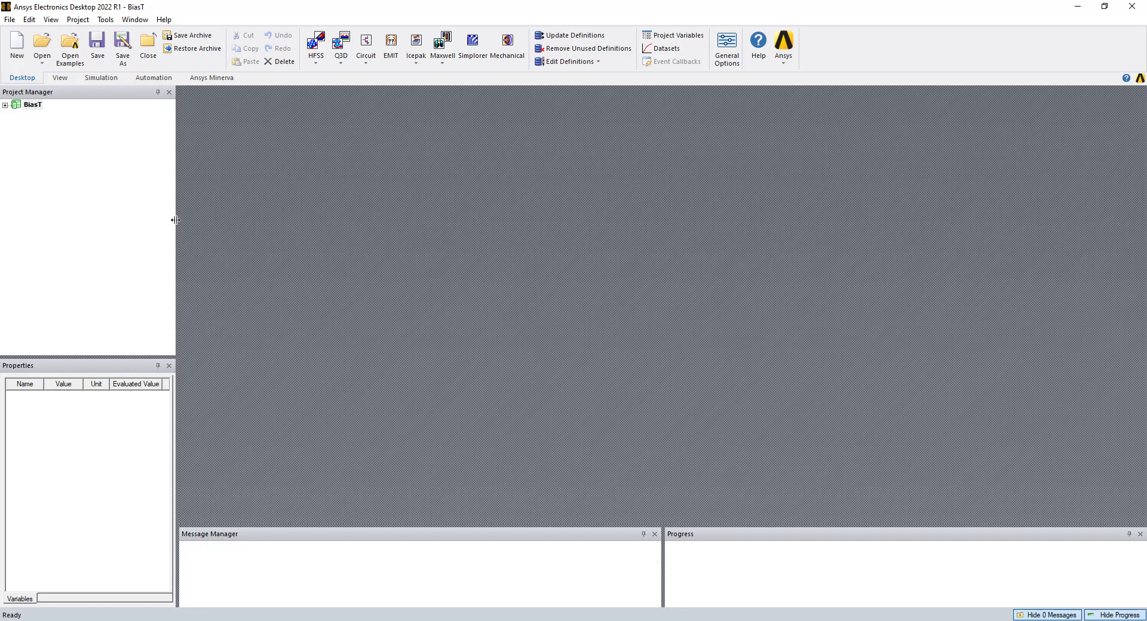
Insert a circuit design into the BiasT project using the Oshpark_0p8mm_FR4 technology
{"action": "left_click", "coordinate": [5, 106]}
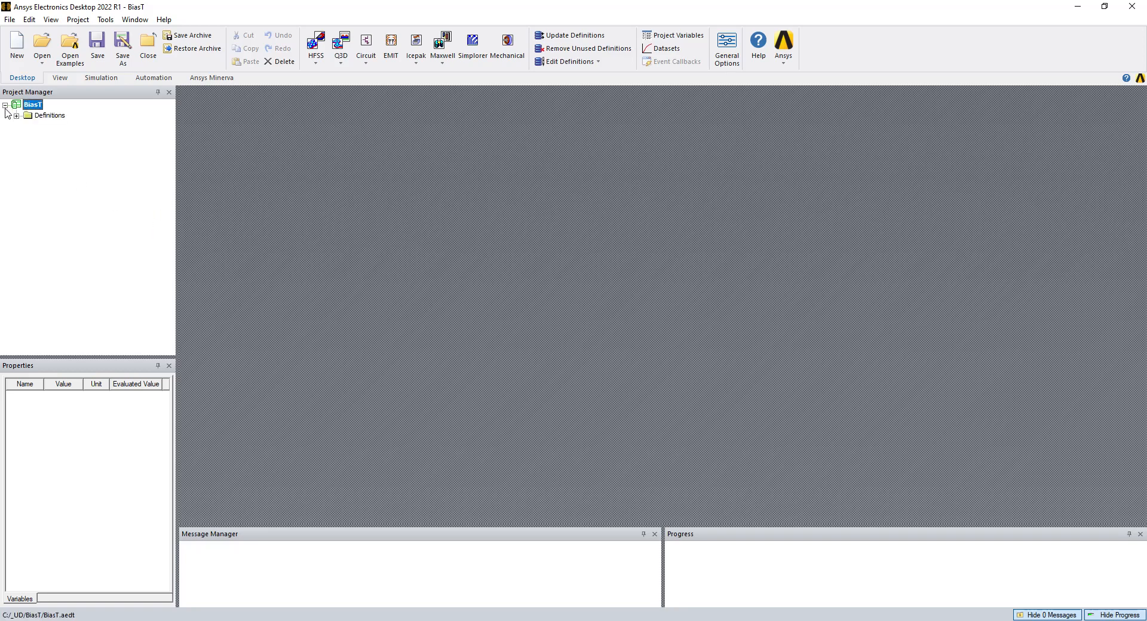
{"action": "left_click", "coordinate": [366, 64]}
{"action": "left_click", "coordinate": [385, 77]}
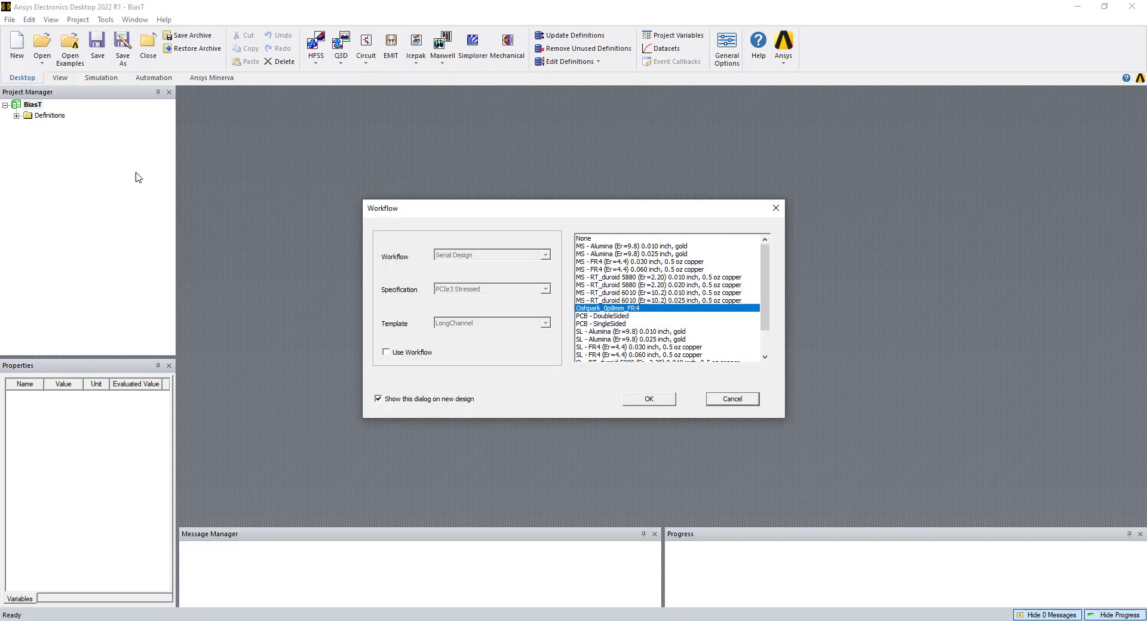
{"action": "left_click", "coordinate": [607, 309]}
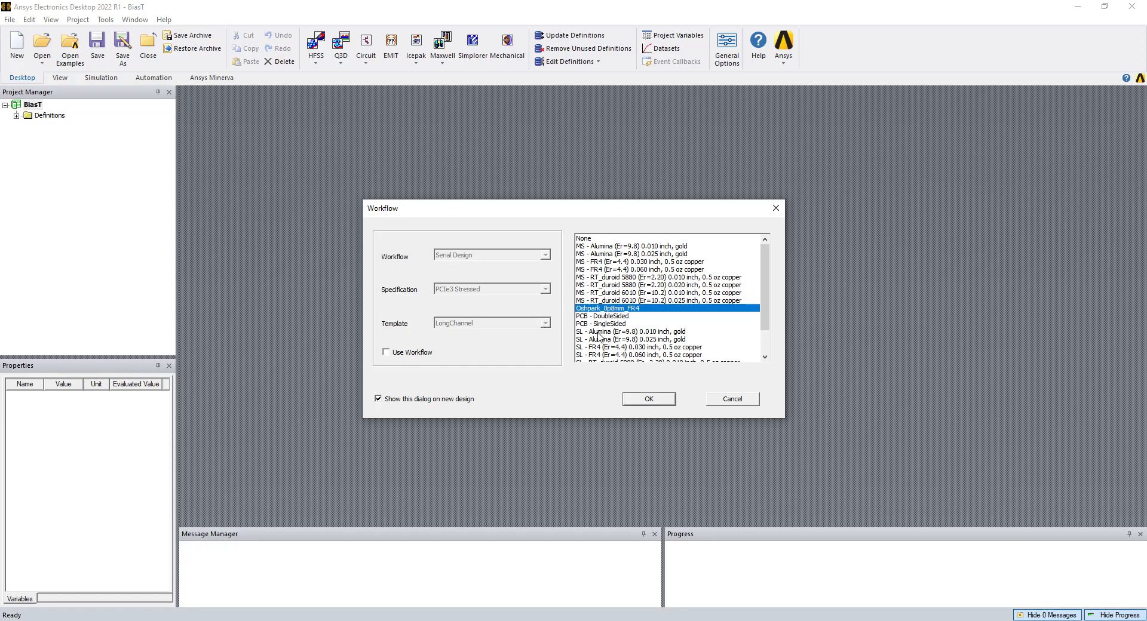
{"action": "left_click", "coordinate": [647, 399]}
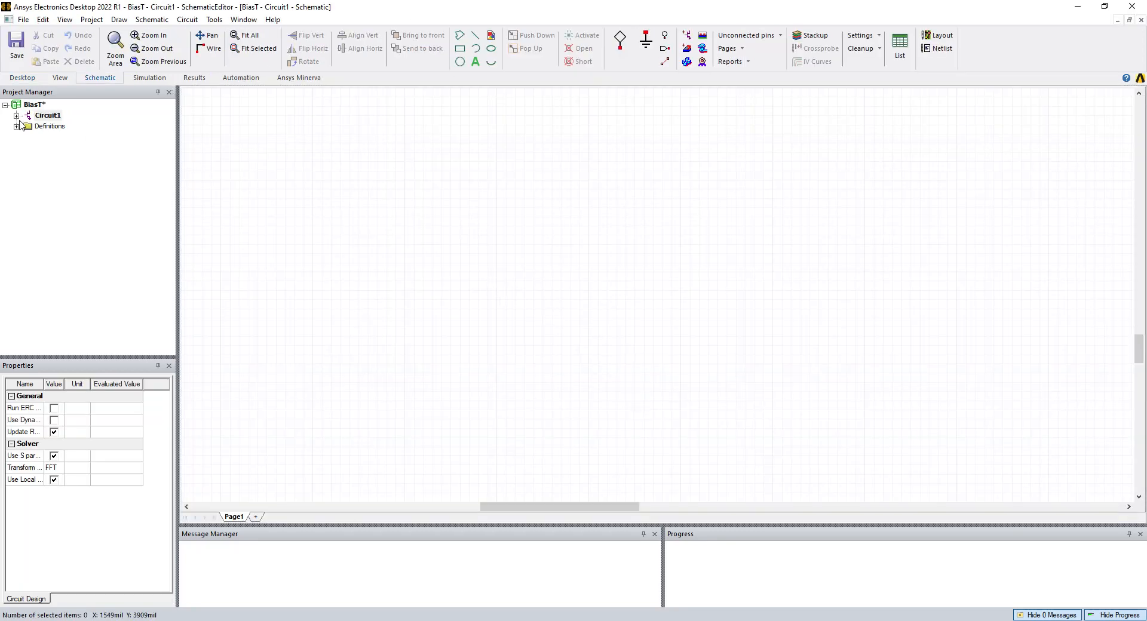
Open the FR4 substrate definition under Circuit1's data, check its dielectric and trace metallization settings, and accept them
{"action": "left_click", "coordinate": [17, 116]}
{"action": "left_click", "coordinate": [27, 126]}
{"action": "double_click", "coordinate": [58, 137]}
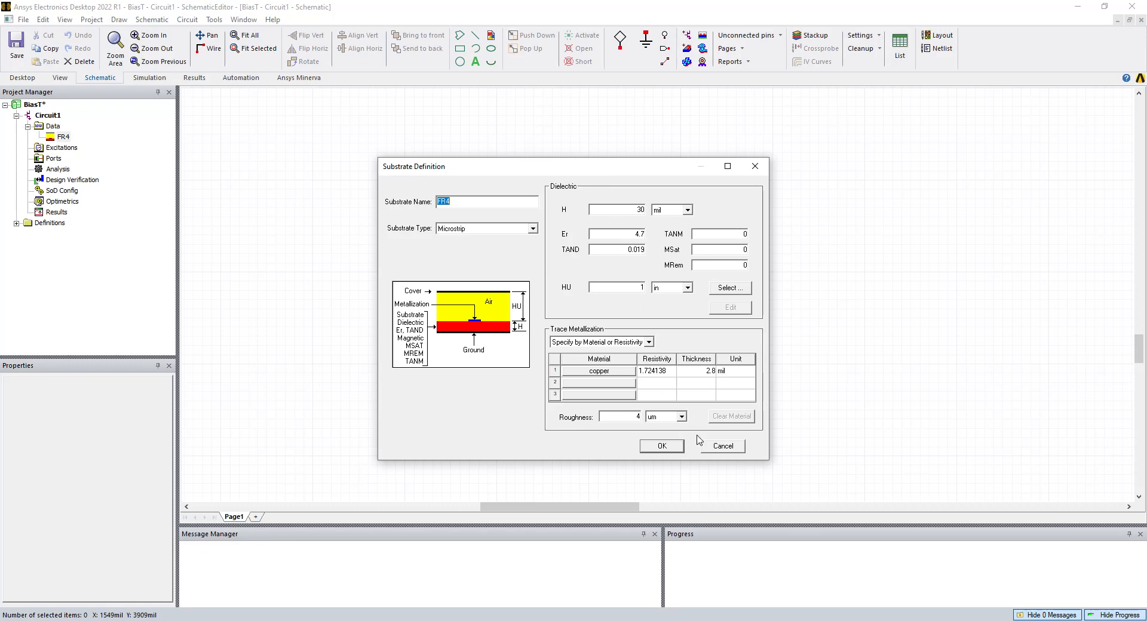
{"action": "left_click", "coordinate": [669, 451]}
{"action": "key", "text": "super+Down"}
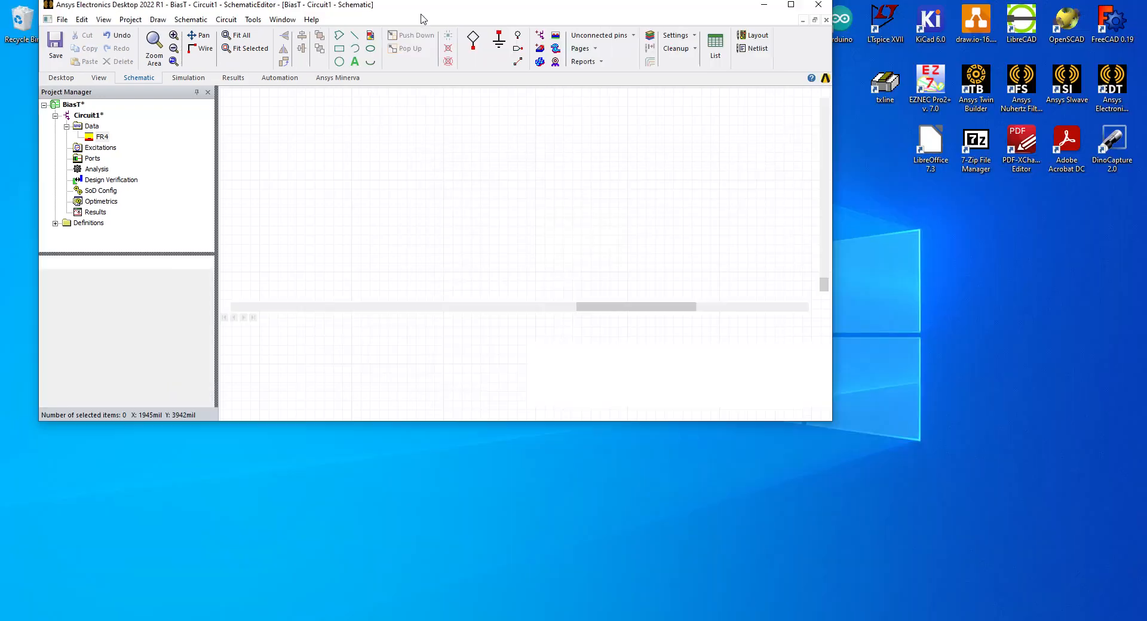
{"action": "left_click", "coordinate": [788, 9]}
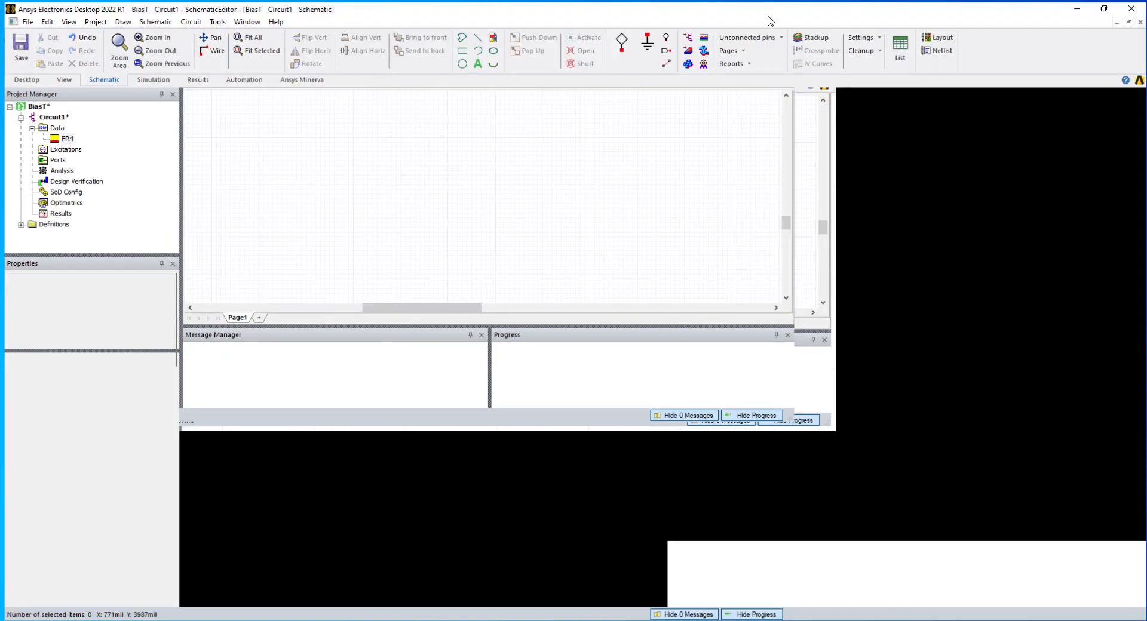
{"action": "left_click", "coordinate": [139, 229]}
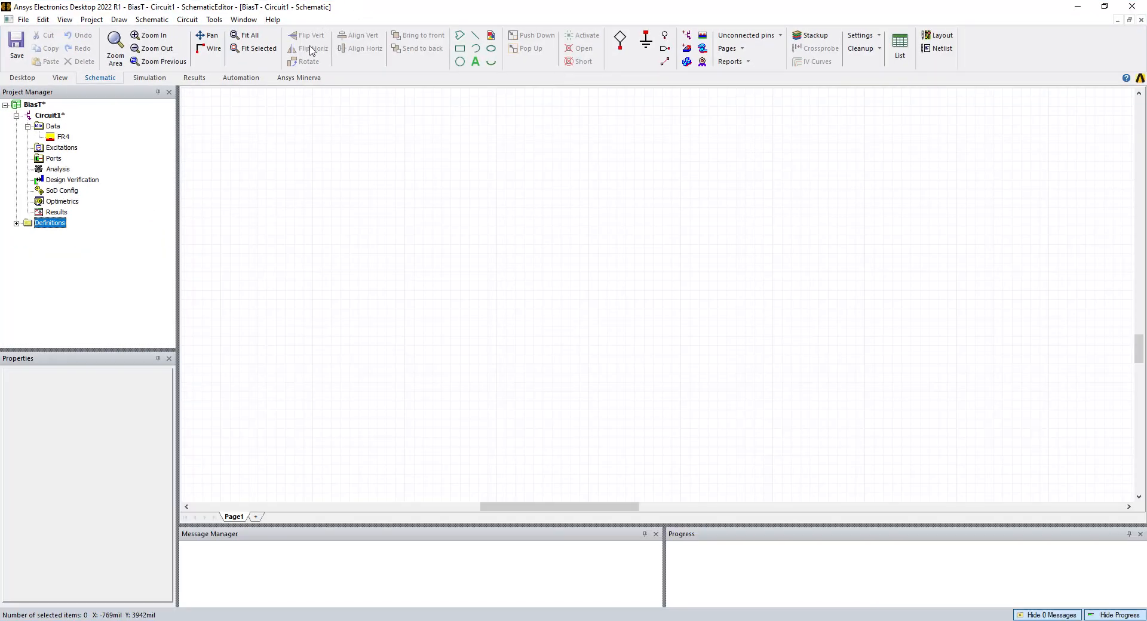
{"action": "double_click", "coordinate": [399, 6]}
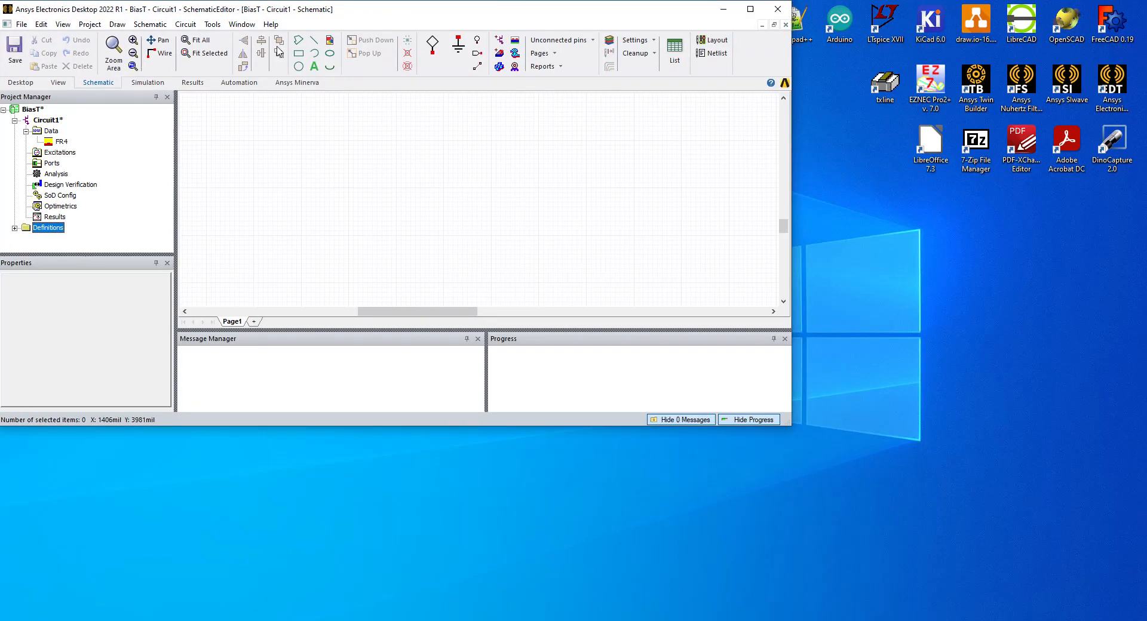
{"action": "double_click", "coordinate": [371, 18]}
Display the Component Libraries beside the schematic
{"action": "left_click", "coordinate": [63, 19]}
{"action": "left_click", "coordinate": [104, 112]}
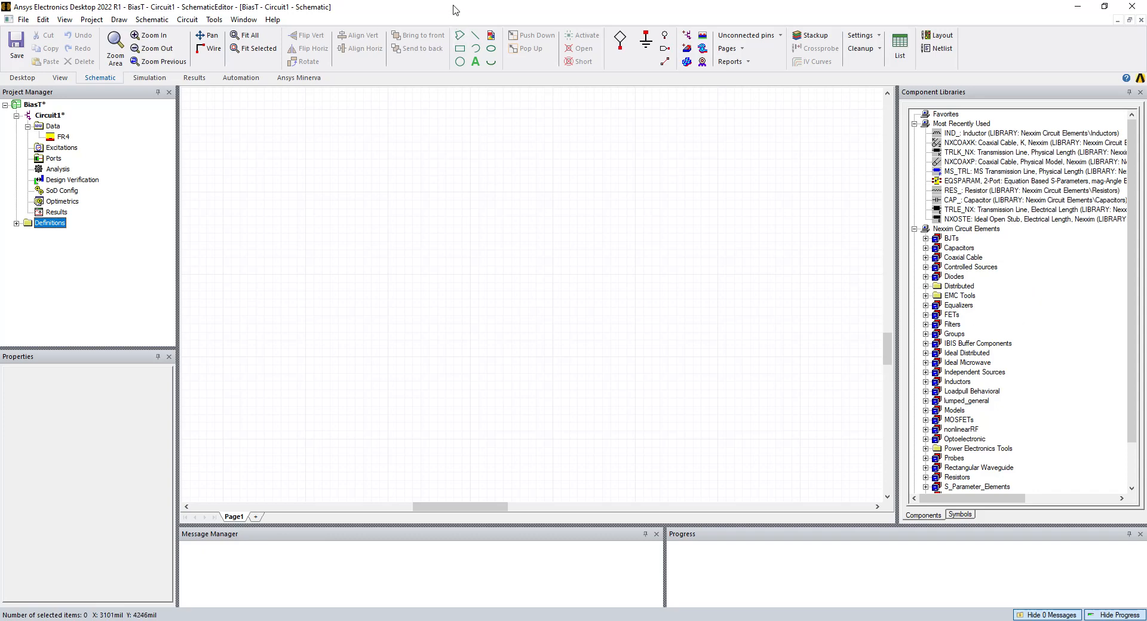
Place two interface ports side by side near the schematic's upper-left corner and wire their pins together
{"action": "left_click", "coordinate": [619, 42]}
{"action": "left_click", "coordinate": [619, 43]}
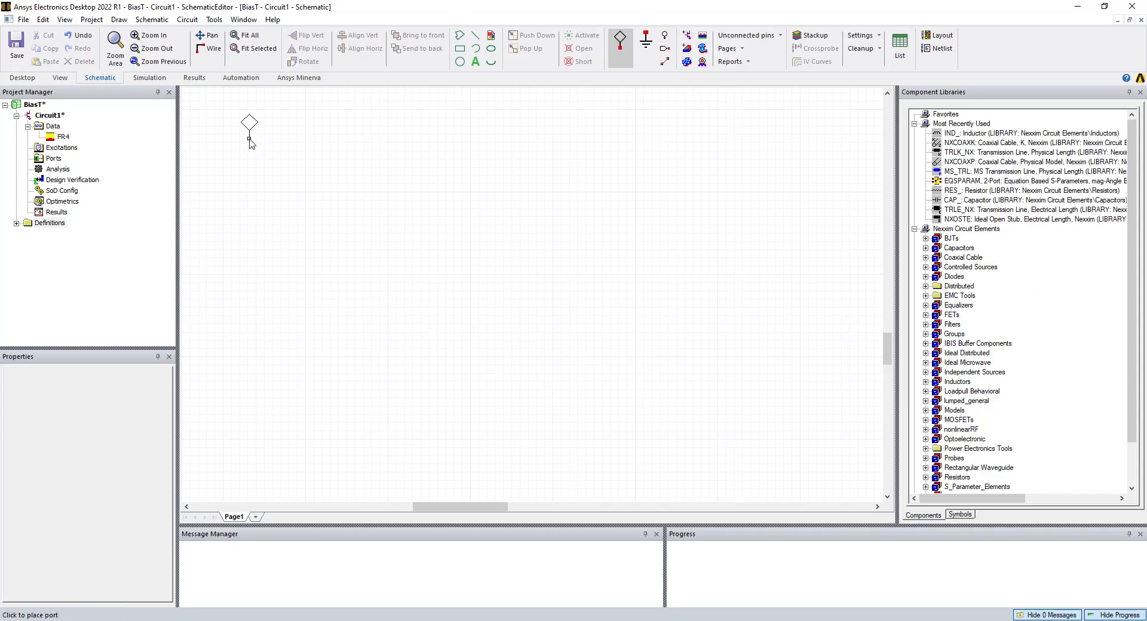
{"action": "left_click", "coordinate": [242, 147]}
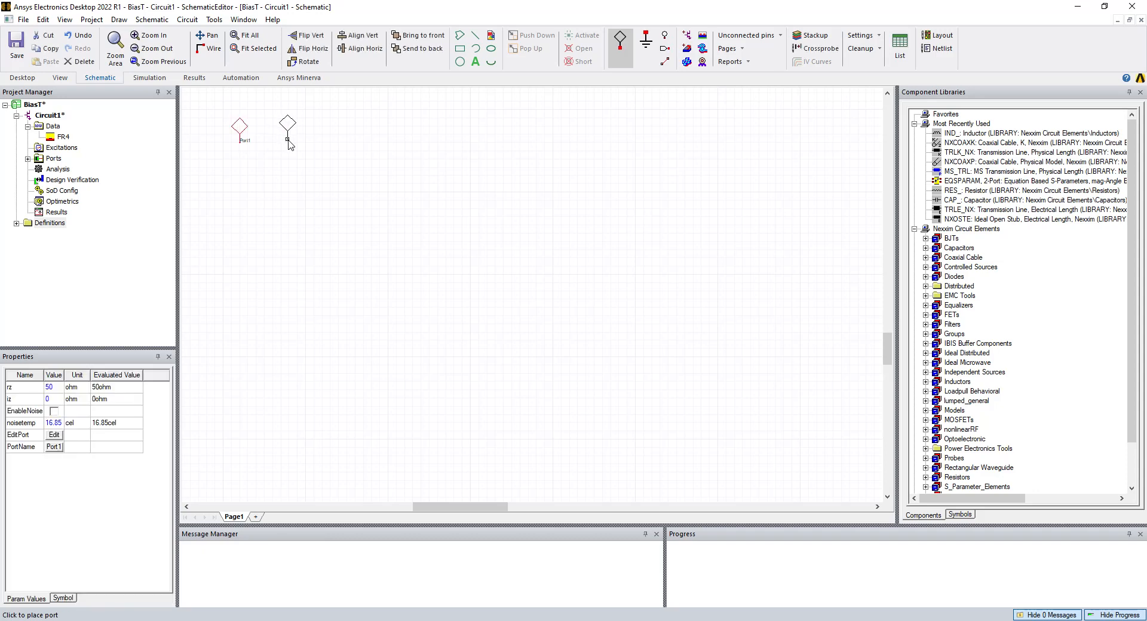
{"action": "key", "text": "Escape"}
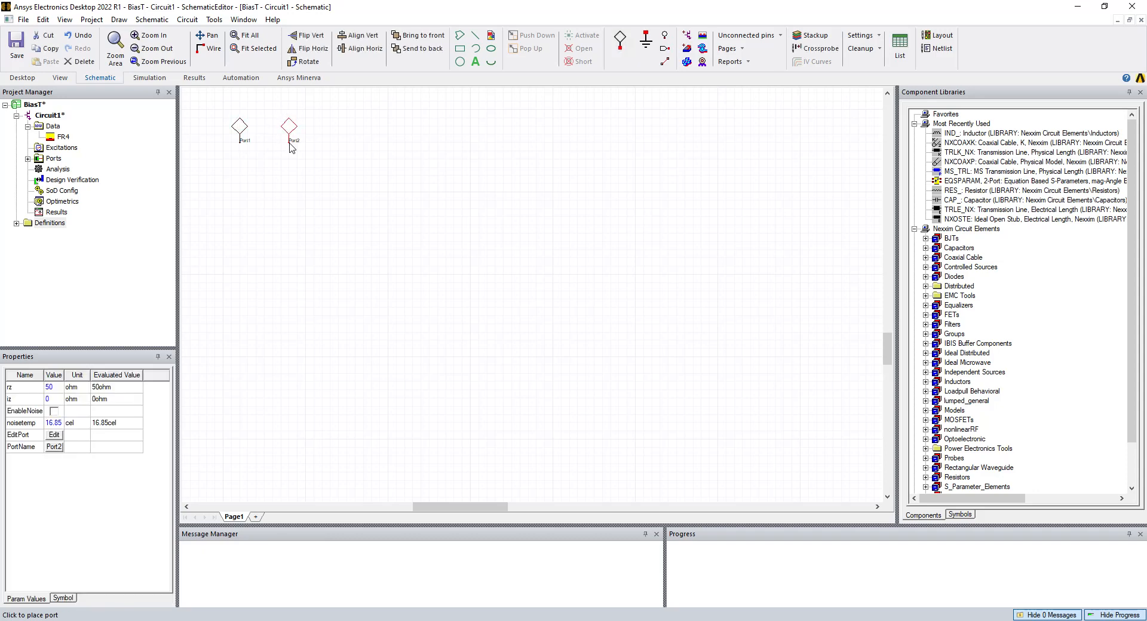
{"action": "scroll", "coordinate": [234, 123], "scroll_direction": "up", "scroll_amount": 3}
{"action": "scroll", "coordinate": [234, 113], "scroll_direction": "up", "scroll_amount": 2}
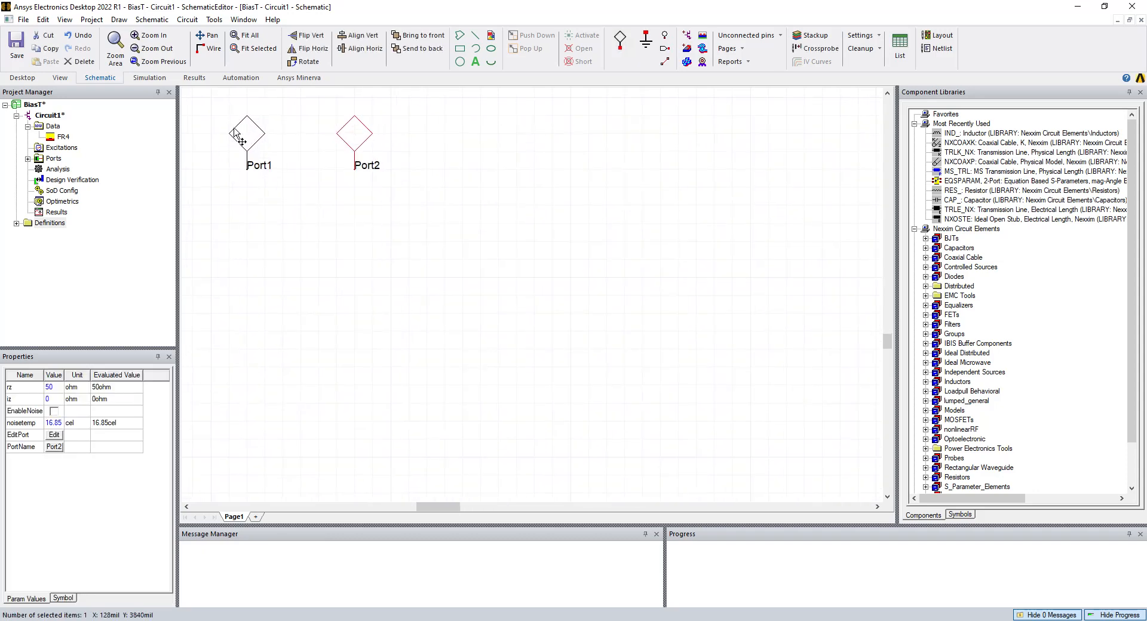
{"action": "left_click", "coordinate": [247, 169]}
{"action": "left_click", "coordinate": [354, 169]}
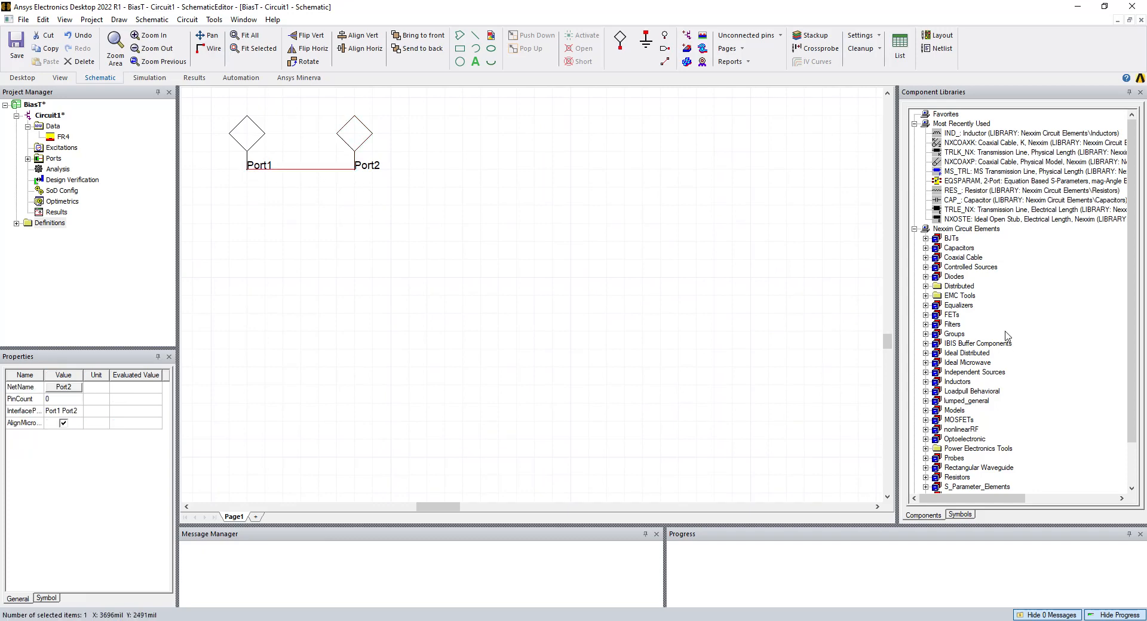
Place an IND_ inductor, rotated vertically, just below the middle of the wire between the two ports
{"action": "left_click", "coordinate": [925, 382]}
{"action": "left_click_drag", "start_coordinate": [972, 392], "coordinate": [726, 362]}
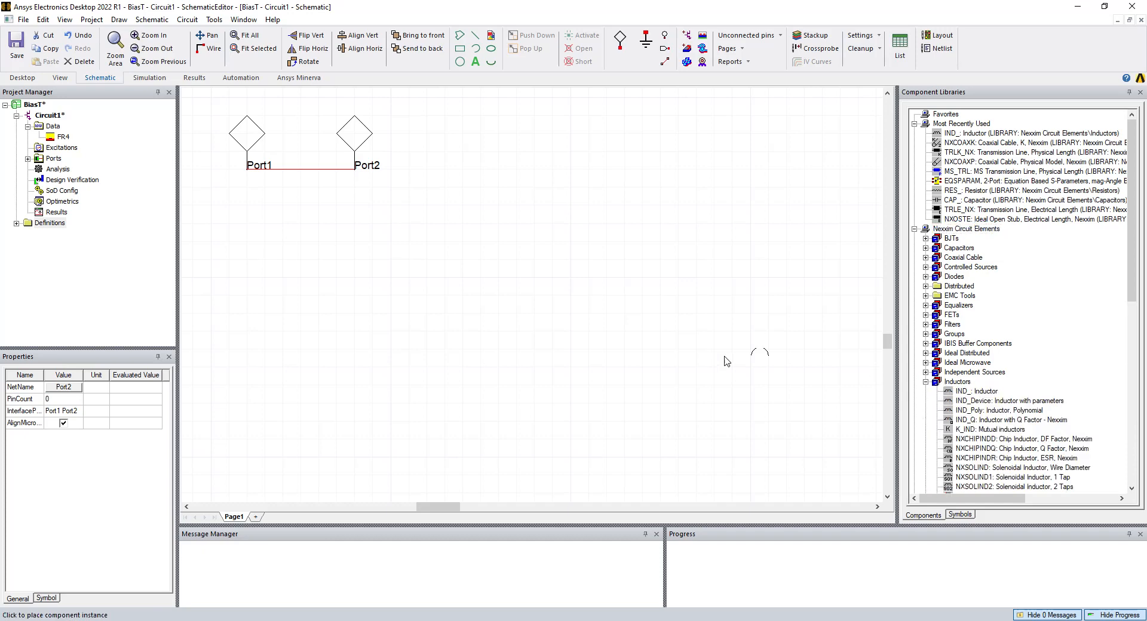
{"action": "key", "text": "r"}
{"action": "key", "text": "r"}
{"action": "key", "text": "r"}
{"action": "left_click", "coordinate": [300, 188]}
{"action": "key", "text": "Escape"}
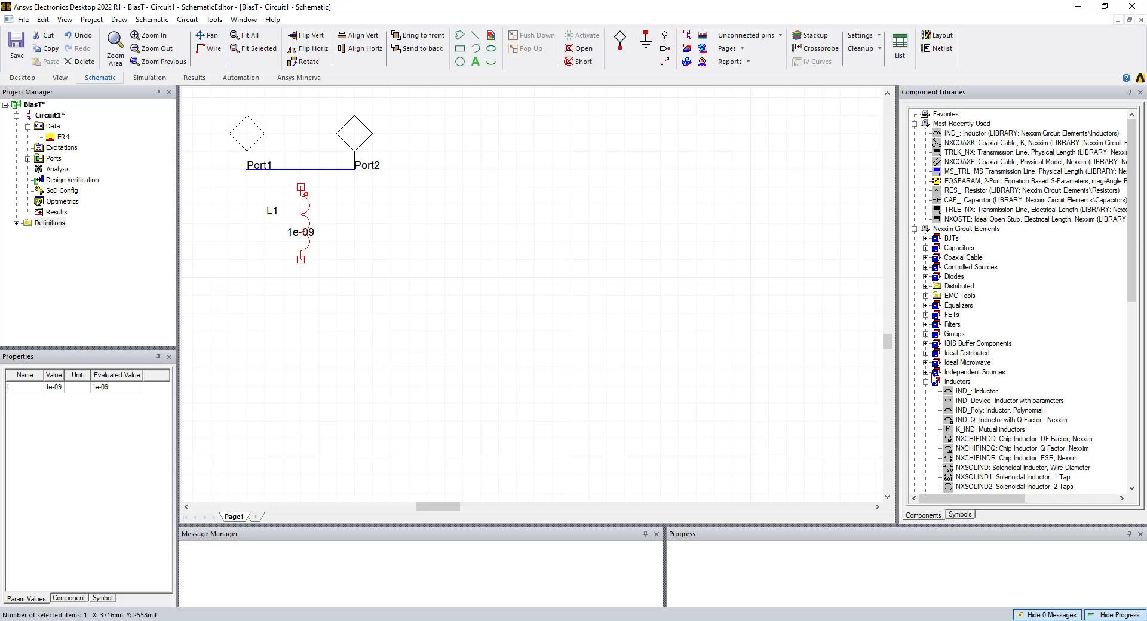
Place a horizontal CAP_ capacitor to the lower right of the inductor, and wire the inductor's upper pin to the line between the ports
{"action": "double_click", "coordinate": [959, 251]}
{"action": "double_click", "coordinate": [963, 257]}
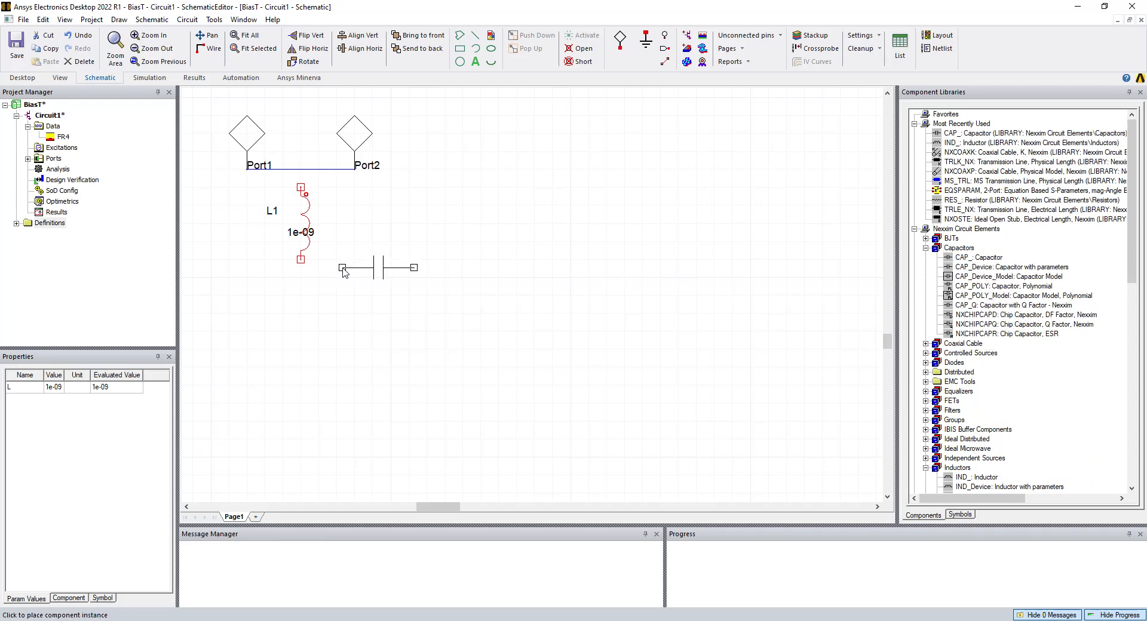
{"action": "left_click", "coordinate": [321, 278]}
{"action": "key", "text": "Escape"}
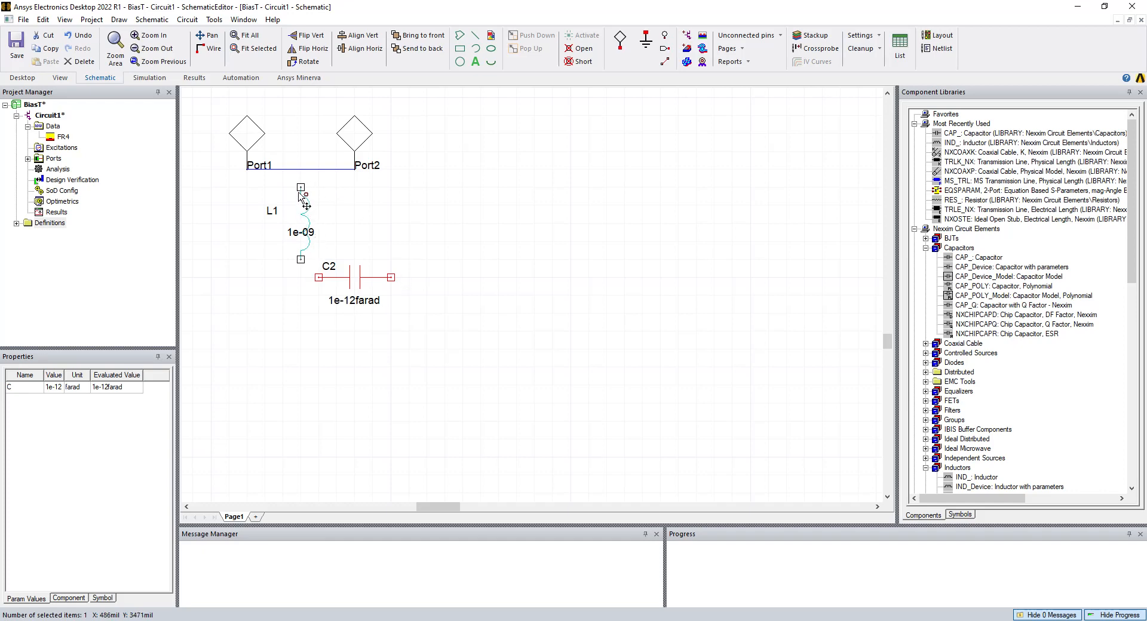
{"action": "key", "text": "ctrl+w"}
{"action": "left_click", "coordinate": [301, 170]}
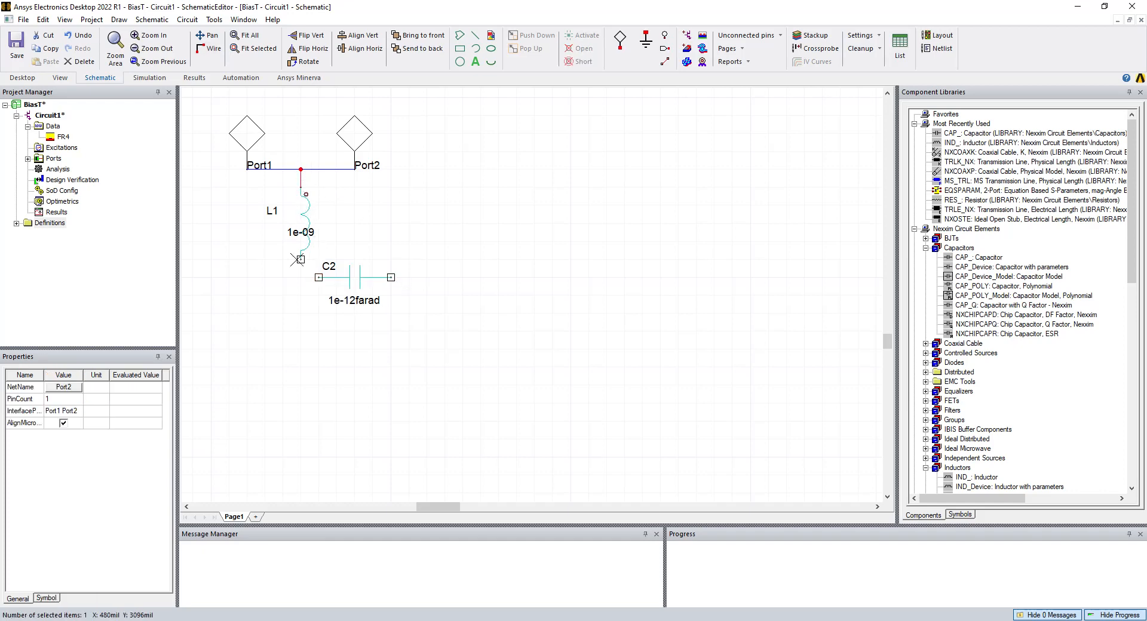
Add a ground to the right of the capacitor and wire it to the capacitor's right pin
{"action": "left_click", "coordinate": [646, 39]}
{"action": "left_click", "coordinate": [409, 278]}
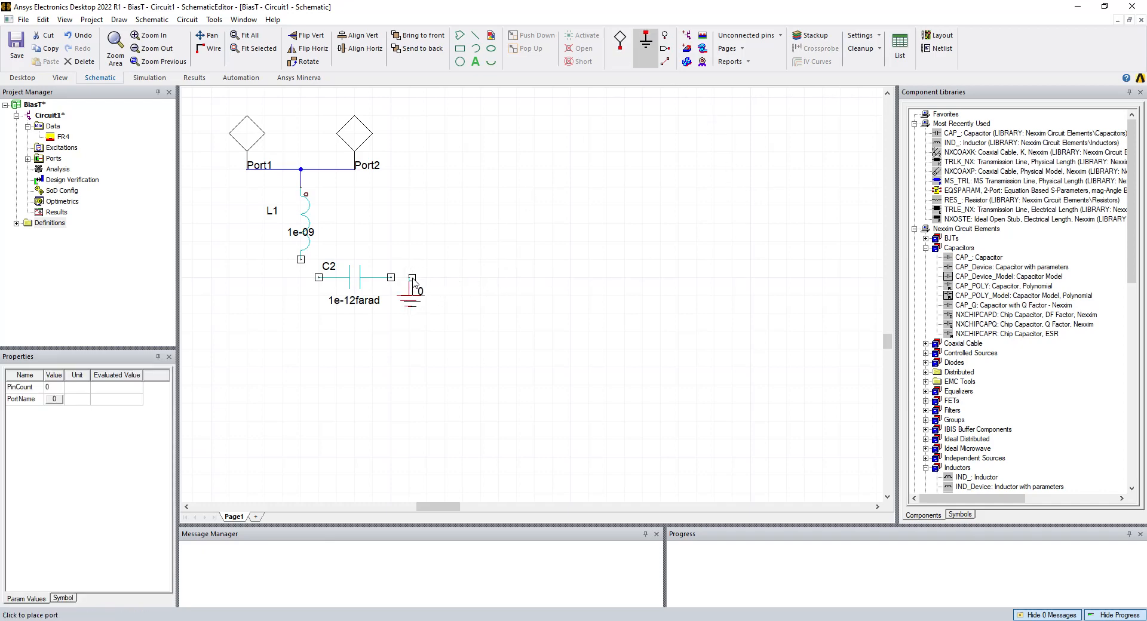
{"action": "key", "text": "Escape"}
{"action": "left_click", "coordinate": [391, 278]}
{"action": "left_click", "coordinate": [409, 279]}
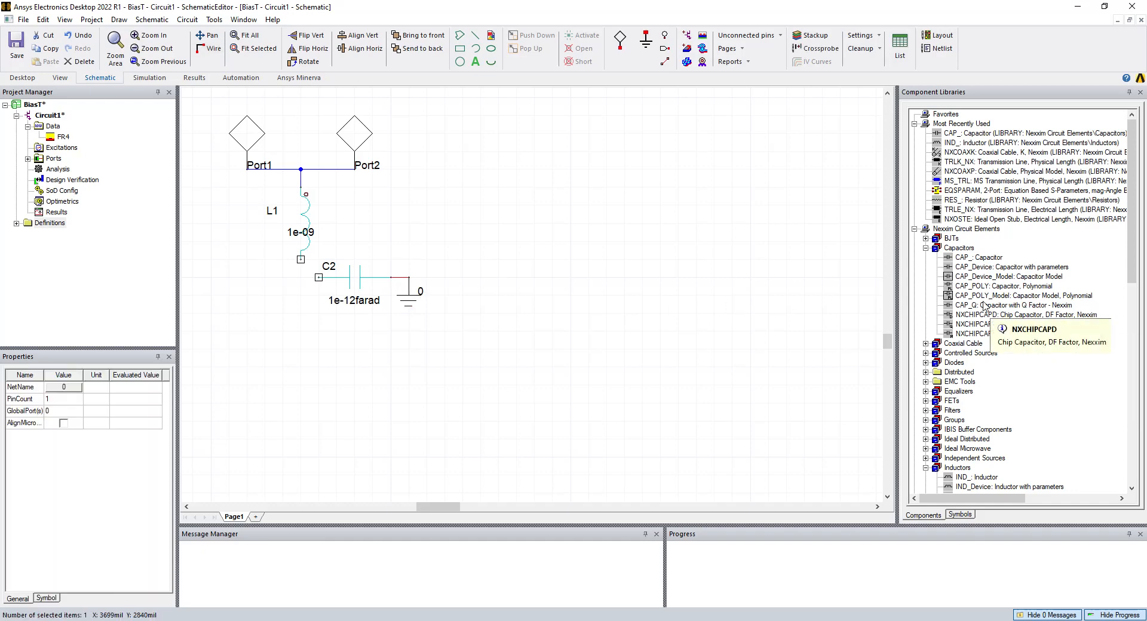
Collapse the capacitor and inductor categories and place a RES_ resistor, rotated vertically, in line below the inductor
{"action": "left_click", "coordinate": [925, 248]}
{"action": "scroll", "coordinate": [989, 318], "scroll_direction": "down", "scroll_amount": 3}
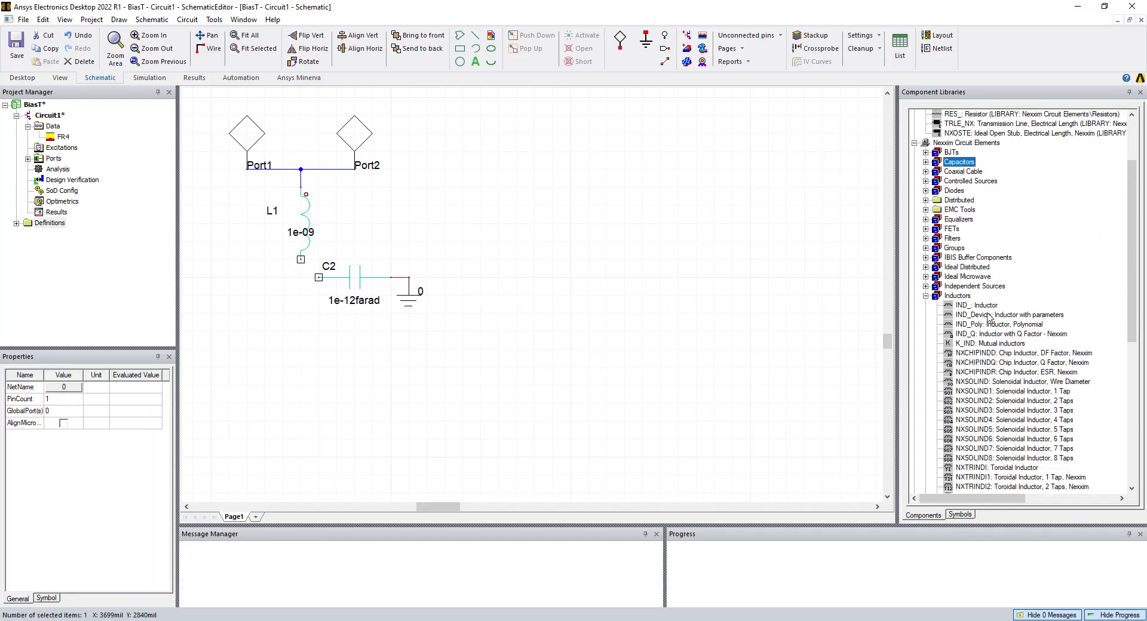
{"action": "left_click", "coordinate": [927, 296]}
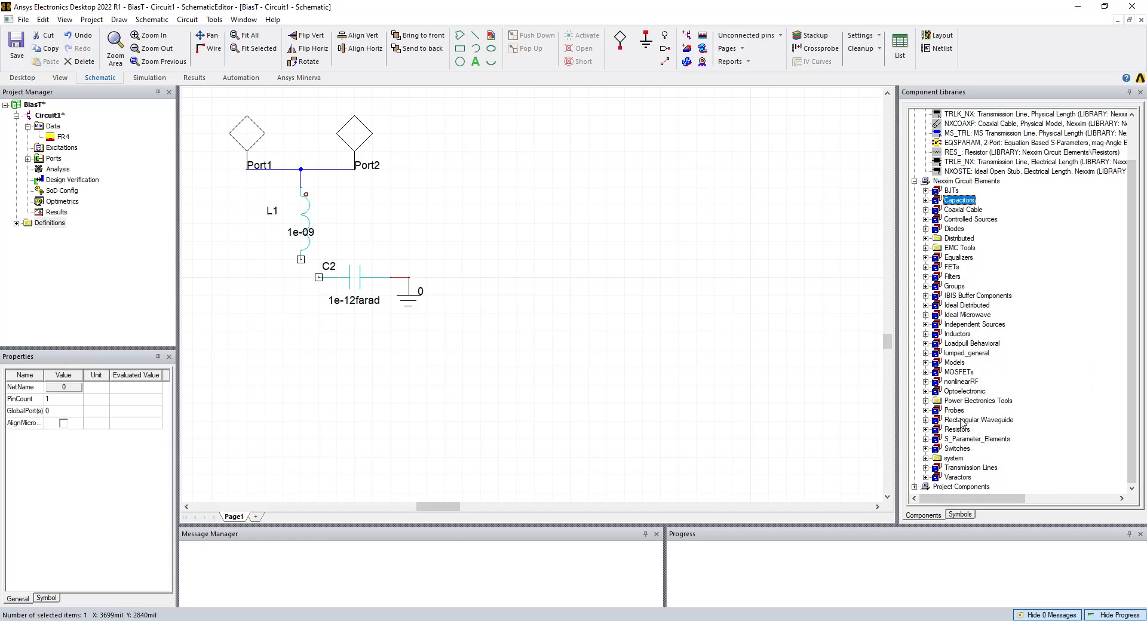
{"action": "left_click", "coordinate": [925, 430]}
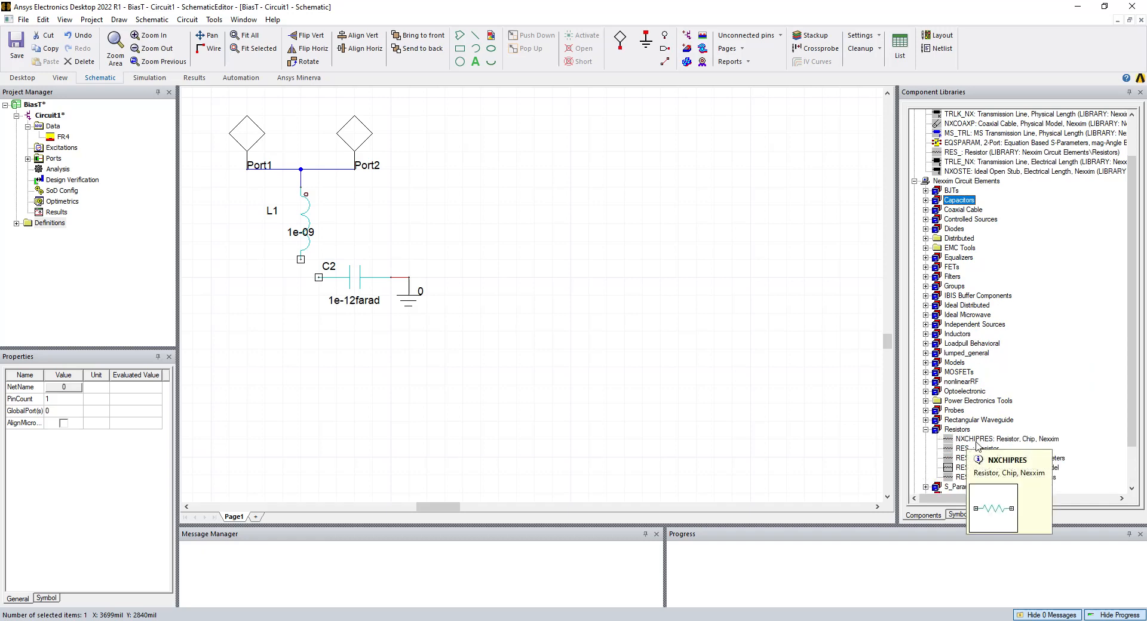
{"action": "double_click", "coordinate": [984, 449]}
{"action": "key", "text": "r"}
{"action": "key", "text": "r"}
{"action": "key", "text": "r"}
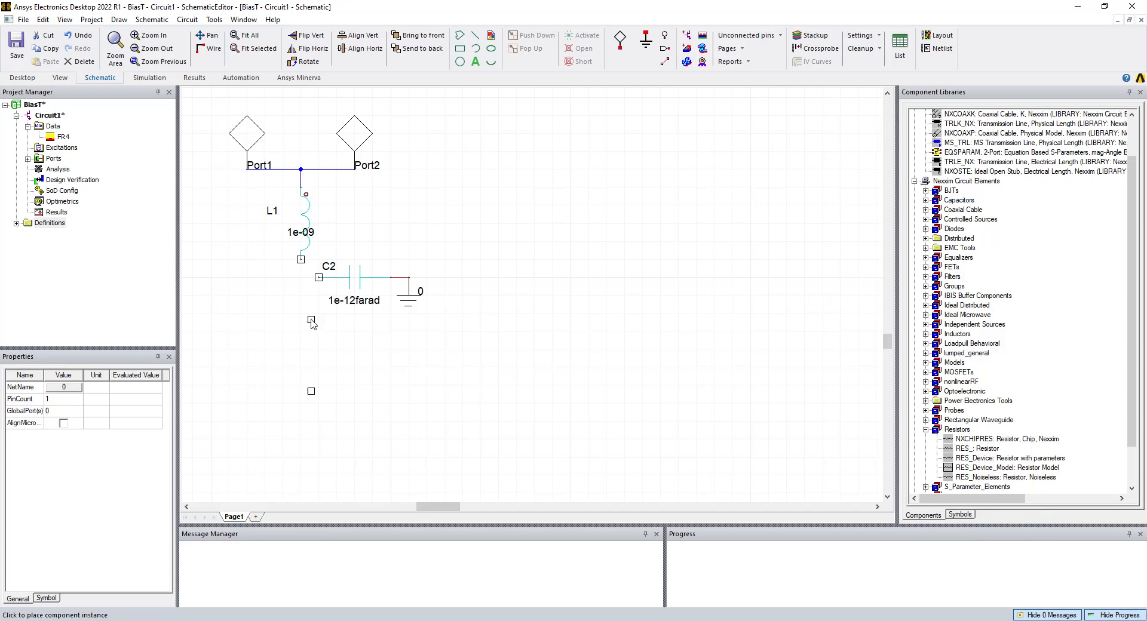
{"action": "left_click", "coordinate": [301, 297]}
{"action": "key", "text": "Escape"}
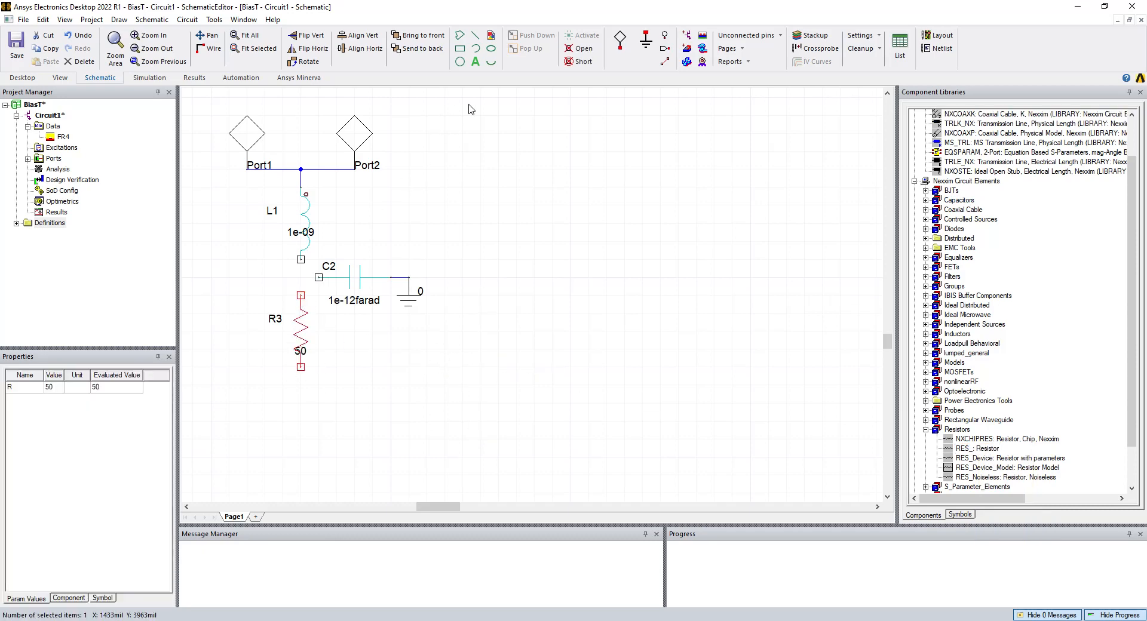
Add a ground below the resistor and wire it to the resistor's lower pin
{"action": "left_click", "coordinate": [646, 42]}
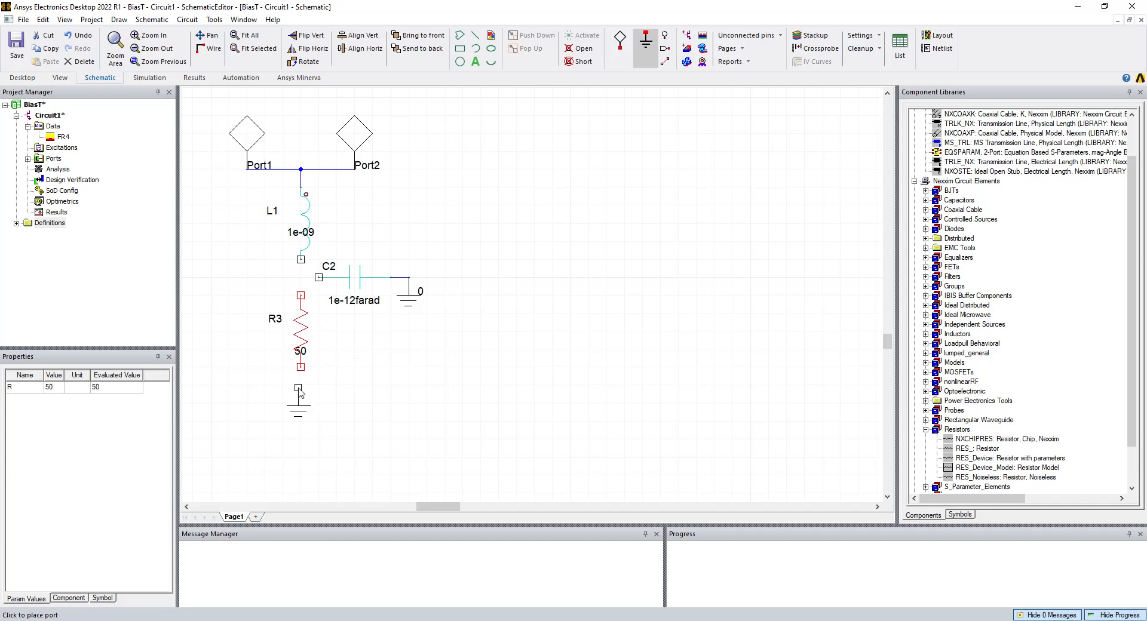
{"action": "left_click", "coordinate": [299, 391]}
{"action": "key", "text": "Escape"}
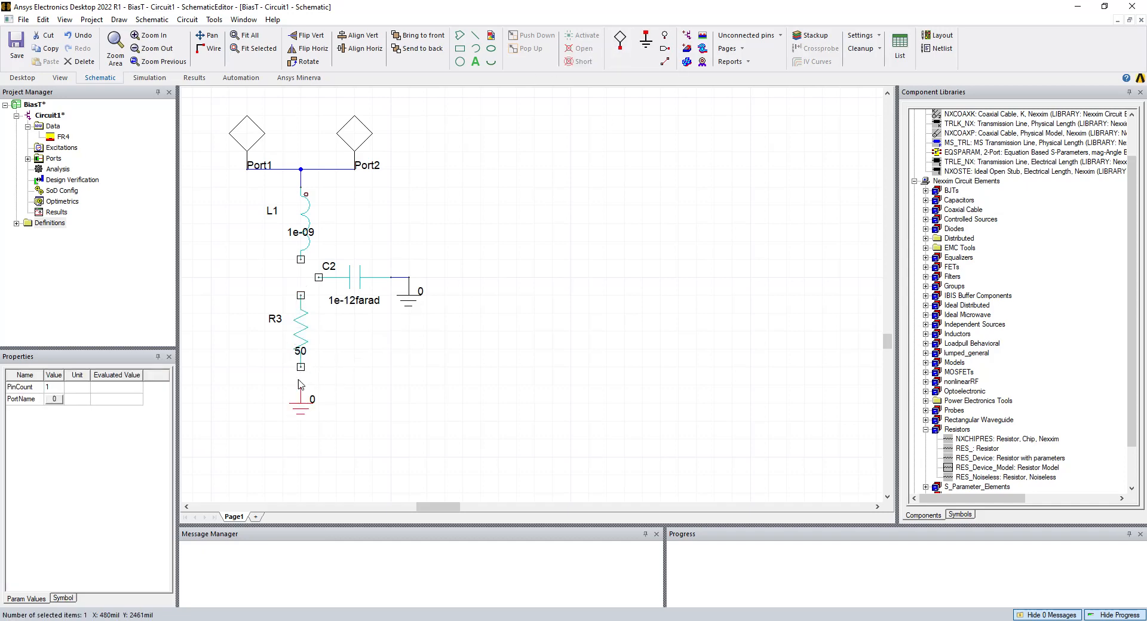
{"action": "left_click", "coordinate": [300, 385]}
{"action": "left_click", "coordinate": [301, 367]}
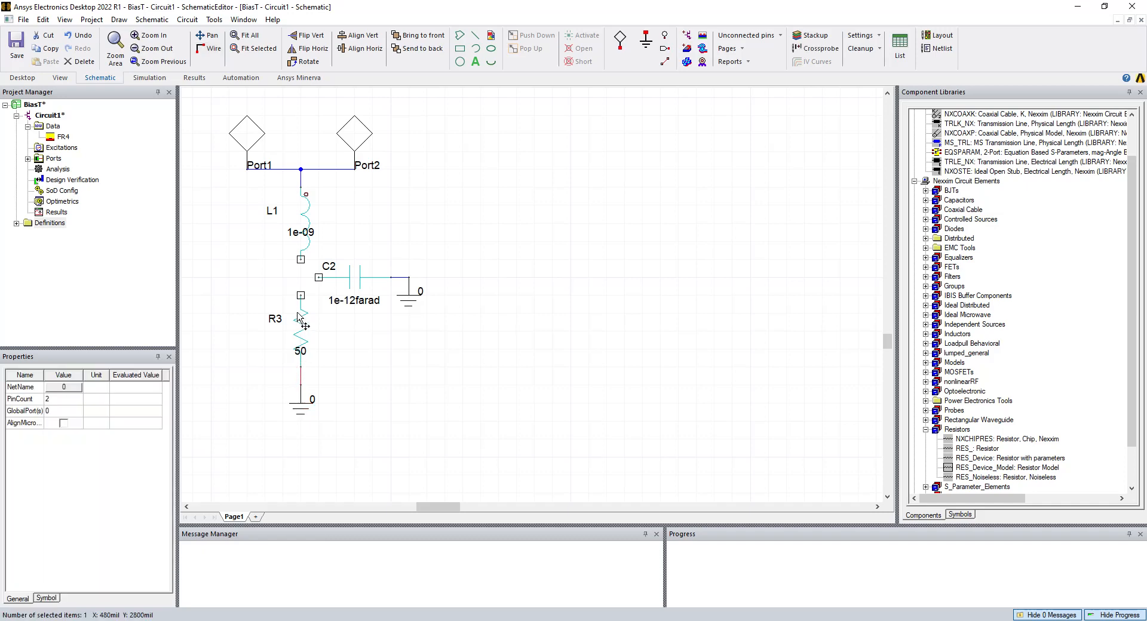
Wire the inductor's lower pin to the resistor's upper pin and connect the capacitor's left pin to that wire
{"action": "left_click", "coordinate": [300, 295]}
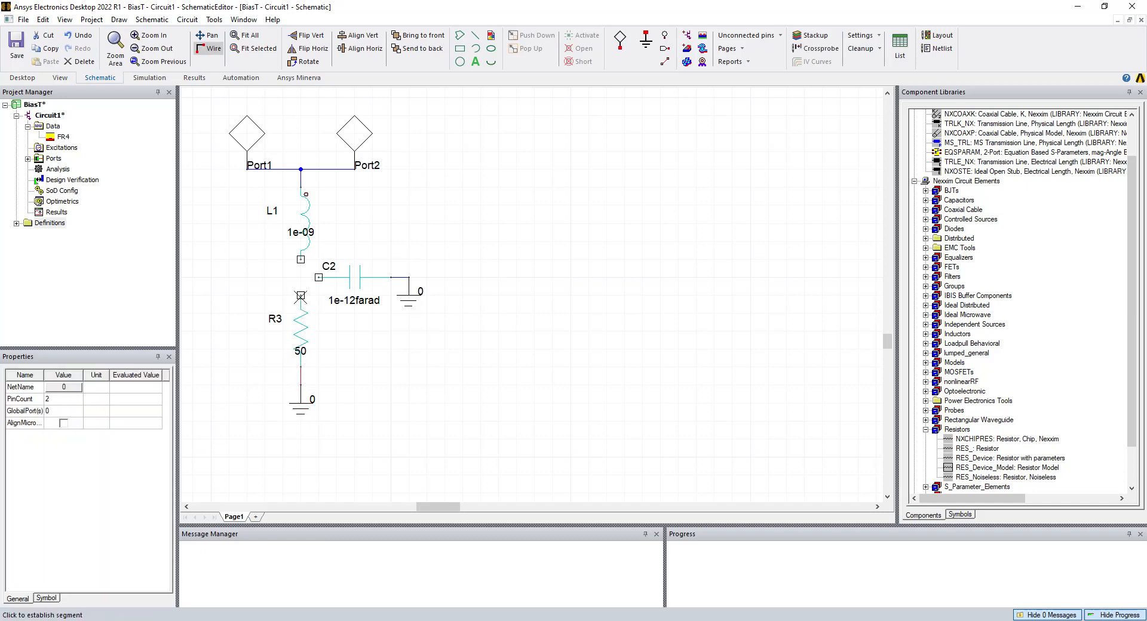
{"action": "left_click", "coordinate": [300, 259]}
{"action": "left_click", "coordinate": [318, 278]}
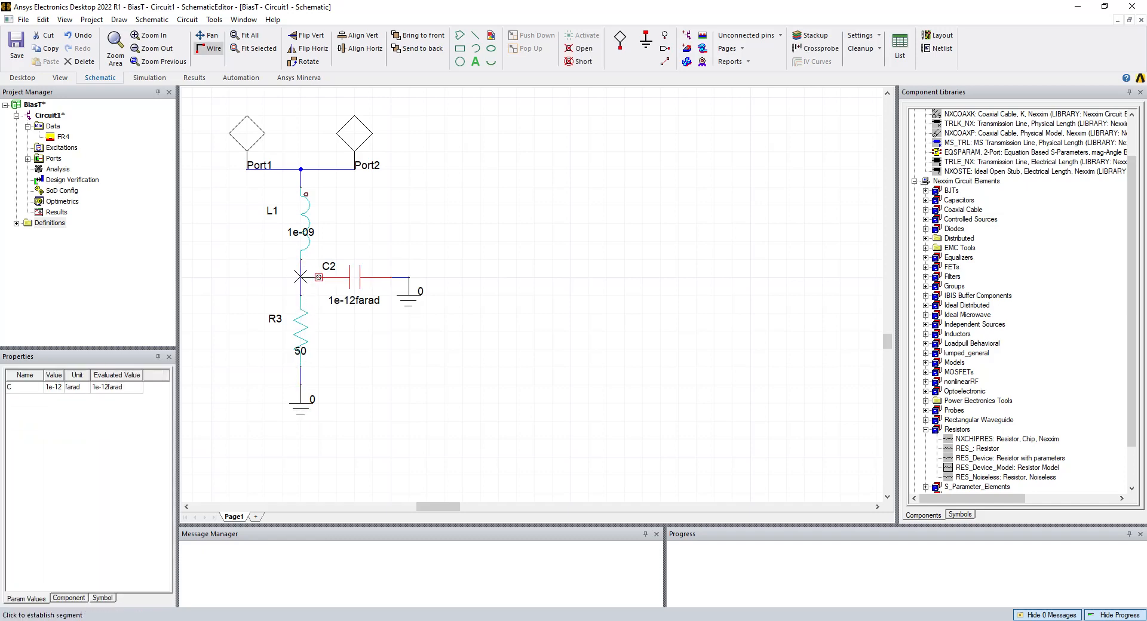
{"action": "left_click", "coordinate": [301, 277]}
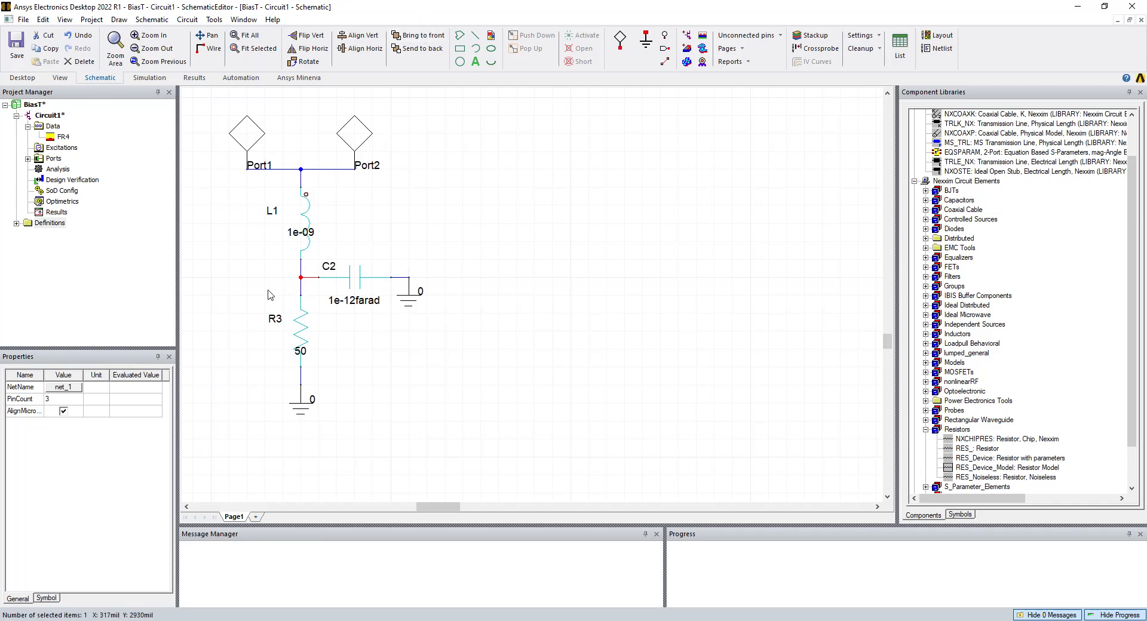
Set the inductor's inductance to a new local variable Lbias with a value of 10nH
{"action": "double_click", "coordinate": [305, 218]}
{"action": "left_click", "coordinate": [458, 270]}
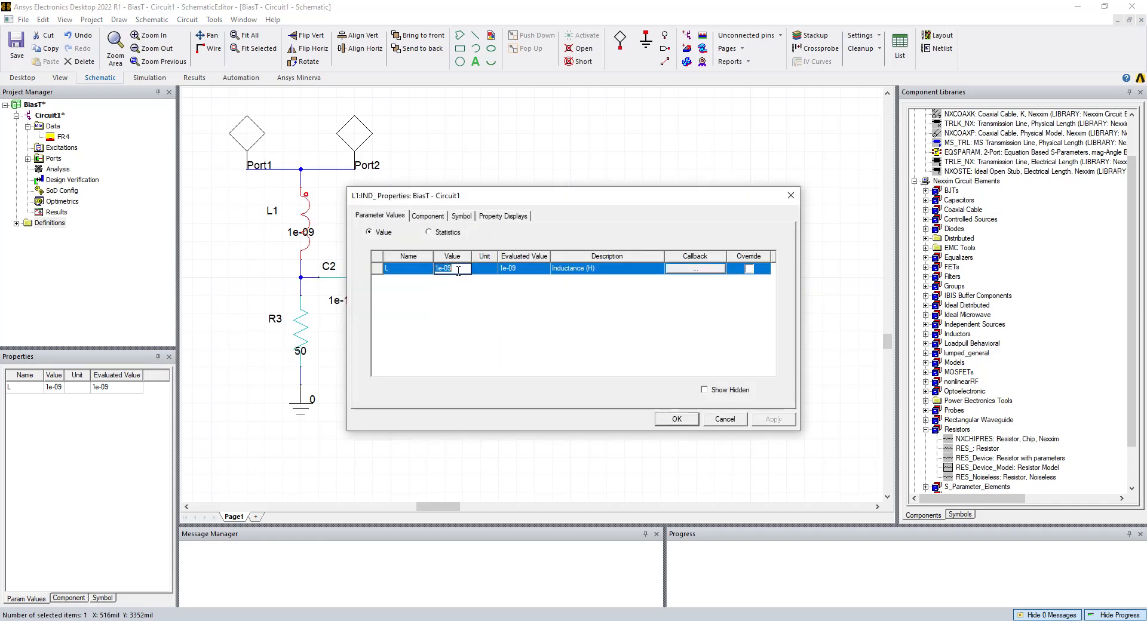
{"action": "type", "text": "Lbias"}
{"action": "key", "text": "Return"}
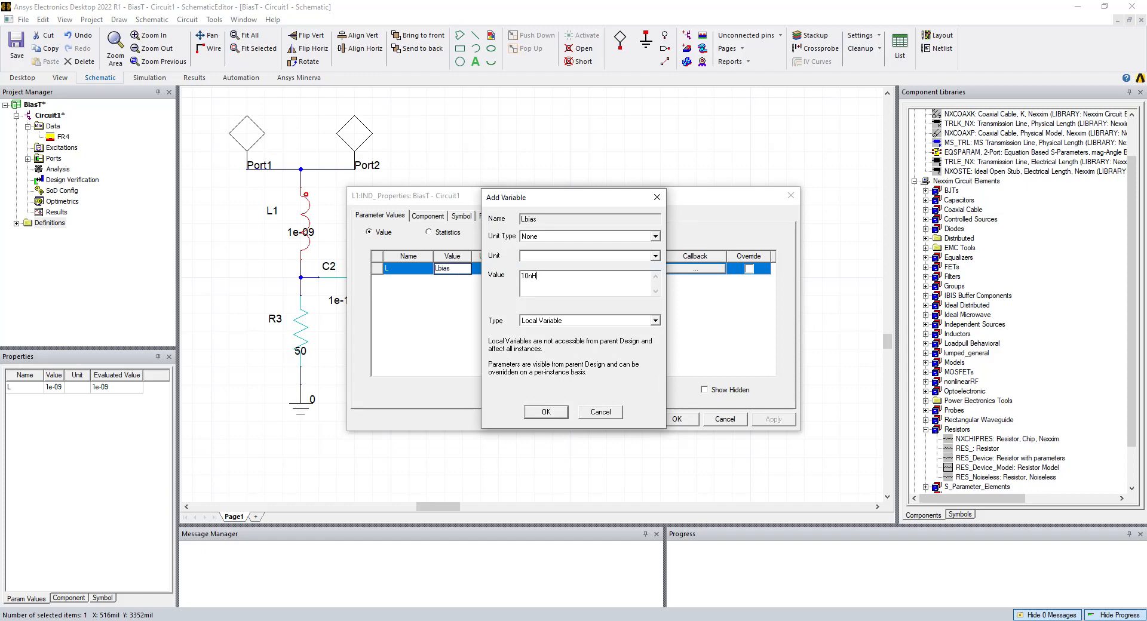
{"action": "type", "text": "10nH"}
{"action": "key", "text": "Return"}
{"action": "left_click", "coordinate": [677, 419]}
Set the capacitor's capacitance to a new local variable Cbias with a value of 10nF
{"action": "double_click", "coordinate": [357, 278]}
{"action": "left_click", "coordinate": [442, 269]}
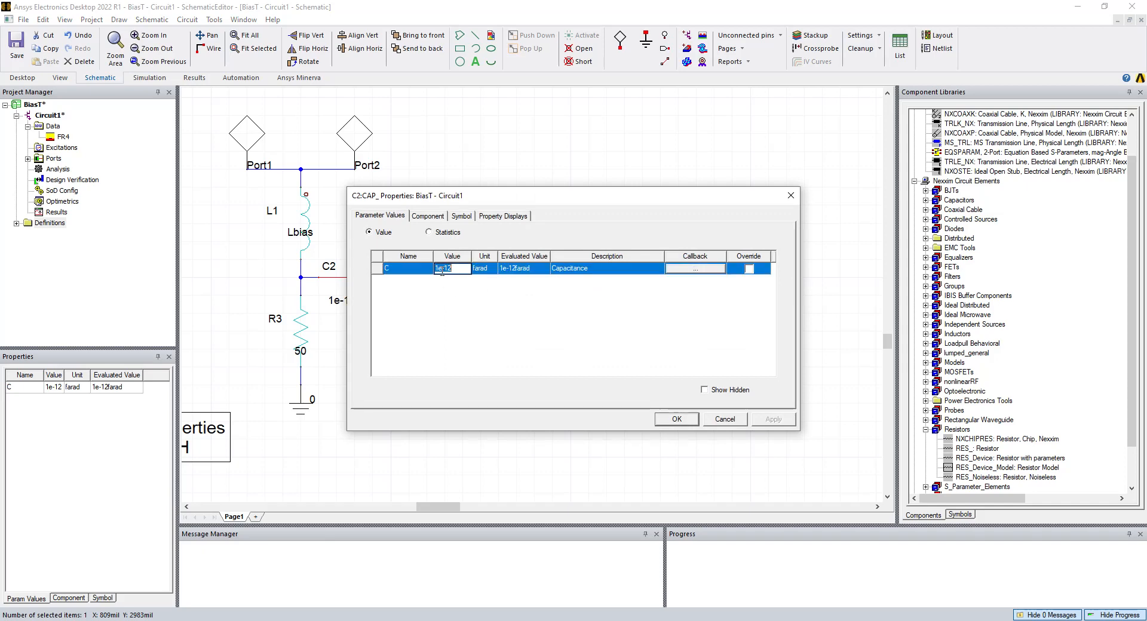
{"action": "type", "text": "Cbias"}
{"action": "key", "text": "Return"}
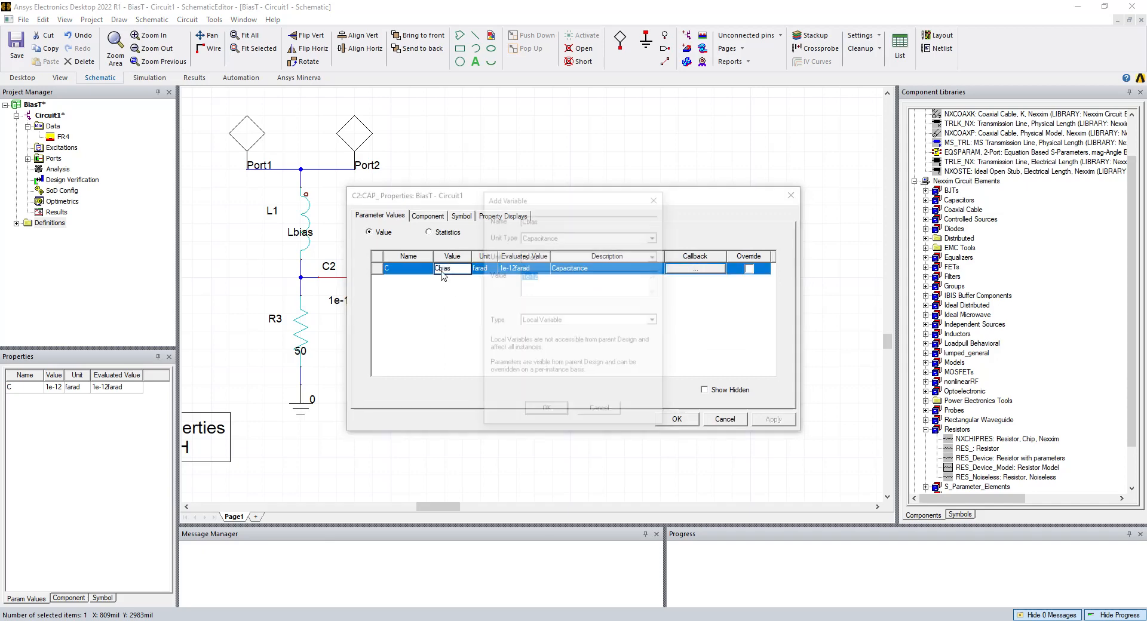
{"action": "type", "text": "10nF"}
{"action": "key", "text": "Return"}
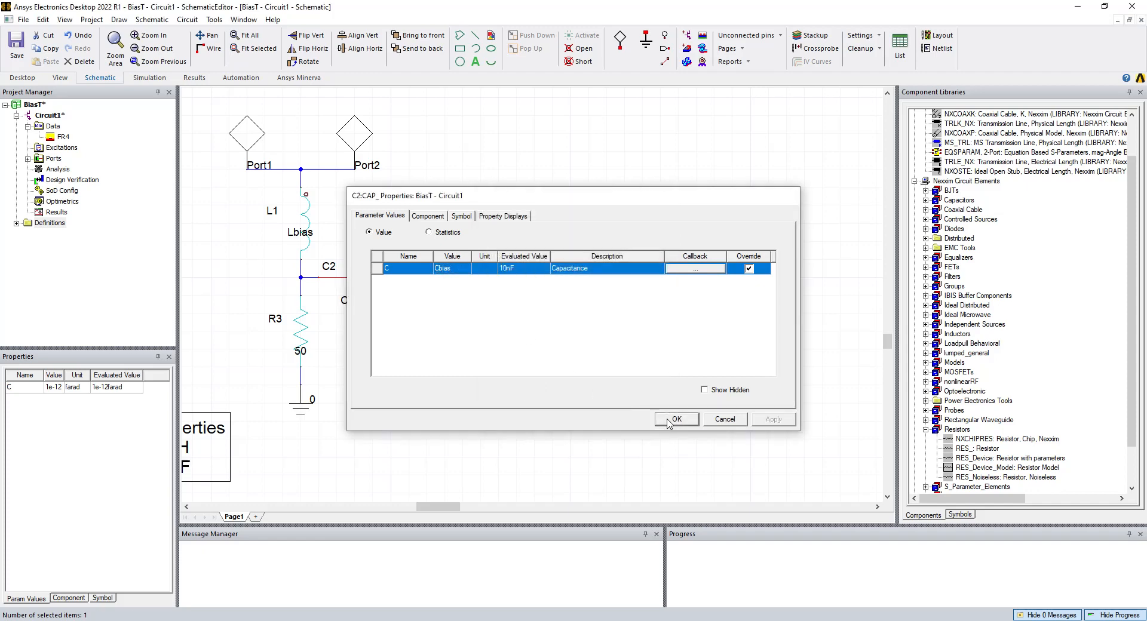
{"action": "left_click", "coordinate": [675, 419]}
Set the resistor's resistance to a new local variable Rsource with a value of 10ohm
{"action": "double_click", "coordinate": [301, 325]}
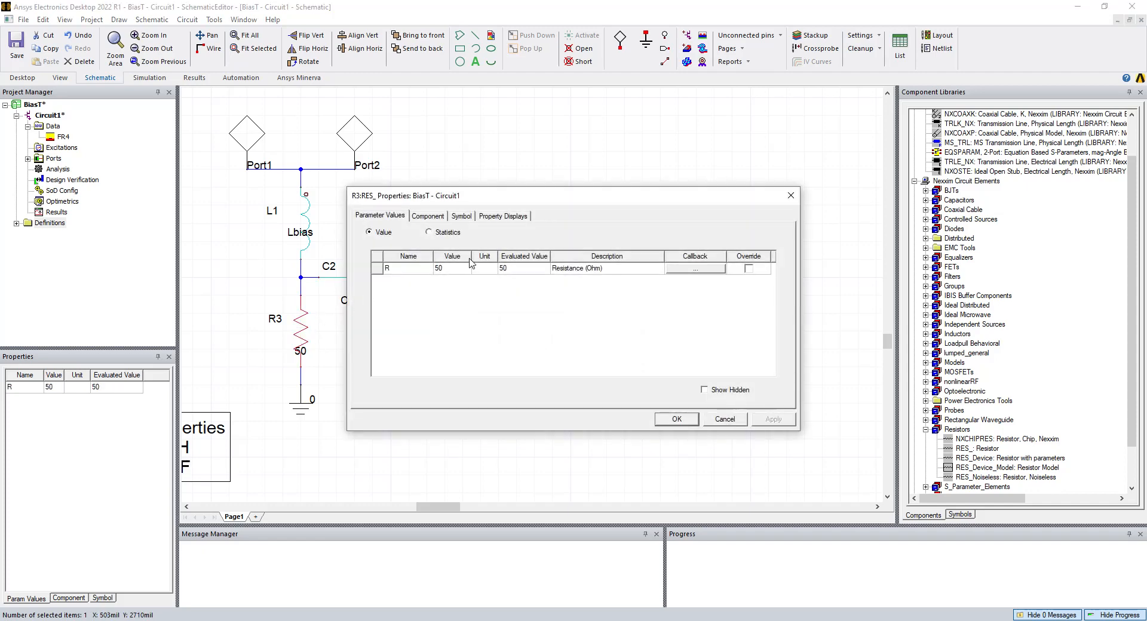
{"action": "left_click", "coordinate": [452, 270]}
{"action": "type", "text": "Rsource"}
{"action": "key", "text": "Return"}
{"action": "type", "text": "1"}
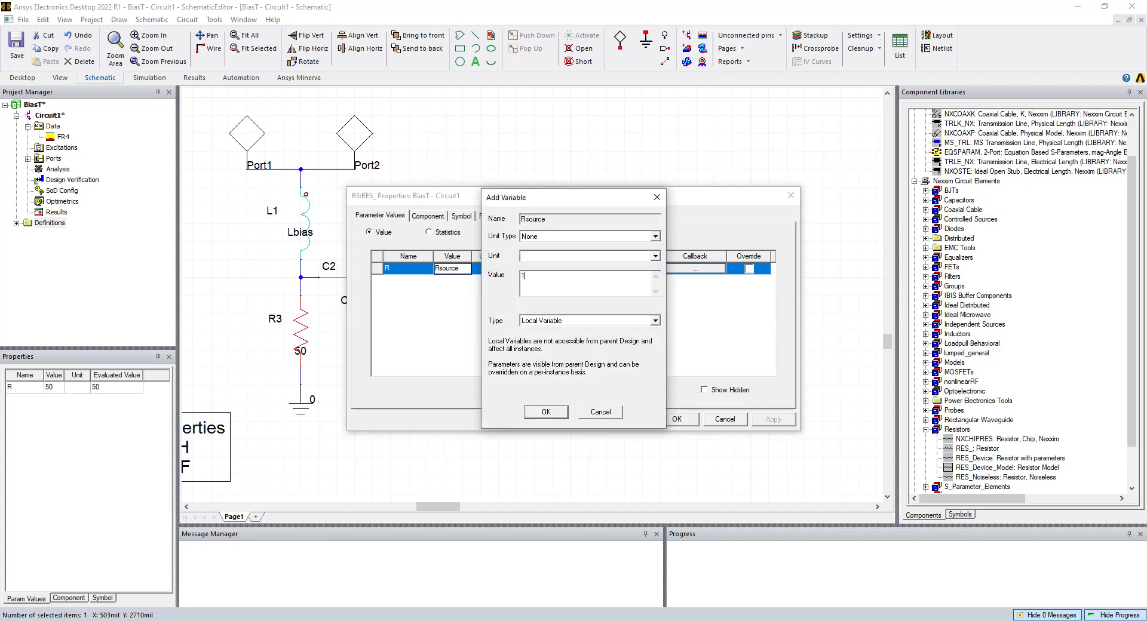
{"action": "type", "text": "0ohm"}
{"action": "key", "text": "Return"}
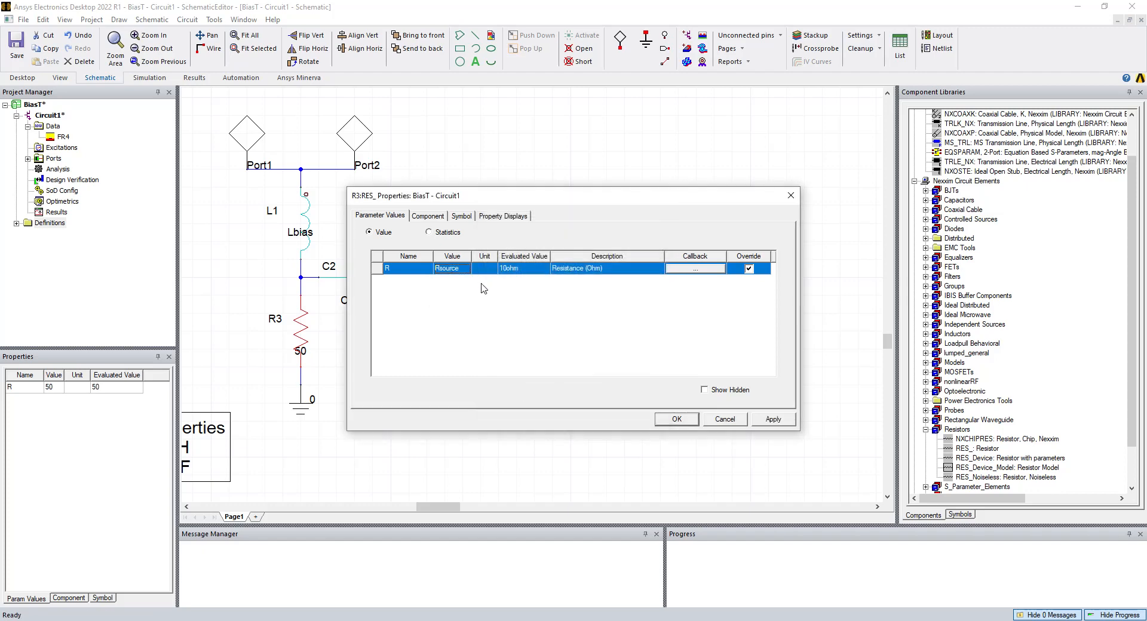
{"action": "left_click", "coordinate": [678, 420]}
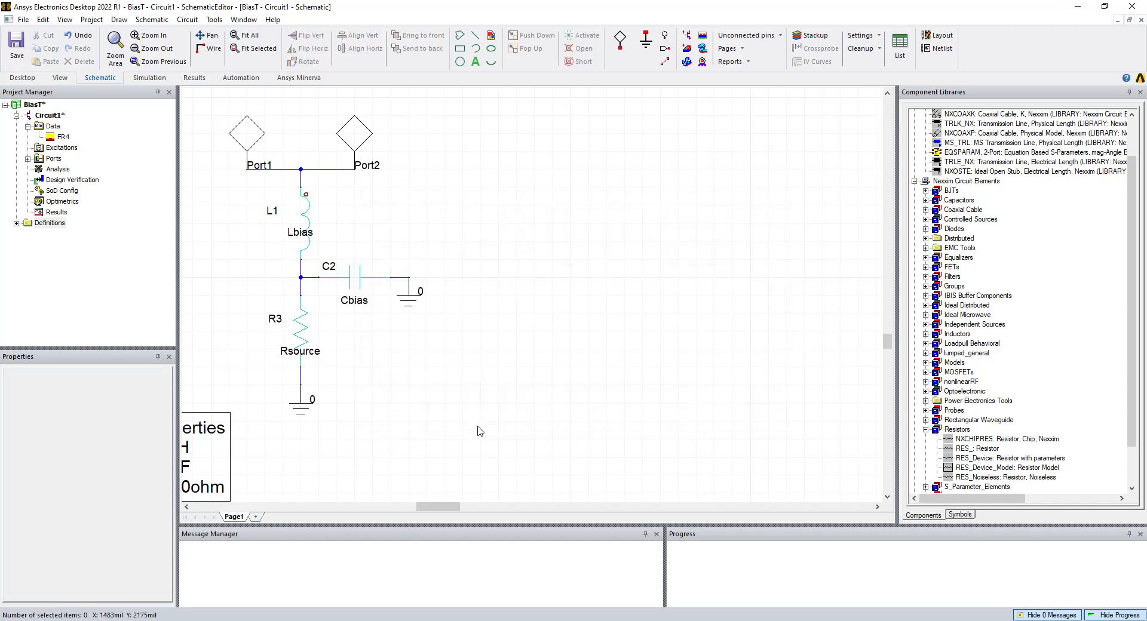
Move the Design Properties text box into the free space just left of the resistor
{"action": "scroll", "coordinate": [478, 430], "scroll_direction": "down", "scroll_amount": 3}
{"action": "scroll", "coordinate": [399, 467], "scroll_direction": "up", "scroll_amount": 1}
{"action": "left_click_drag", "start_coordinate": [296, 449], "coordinate": [314, 345]}
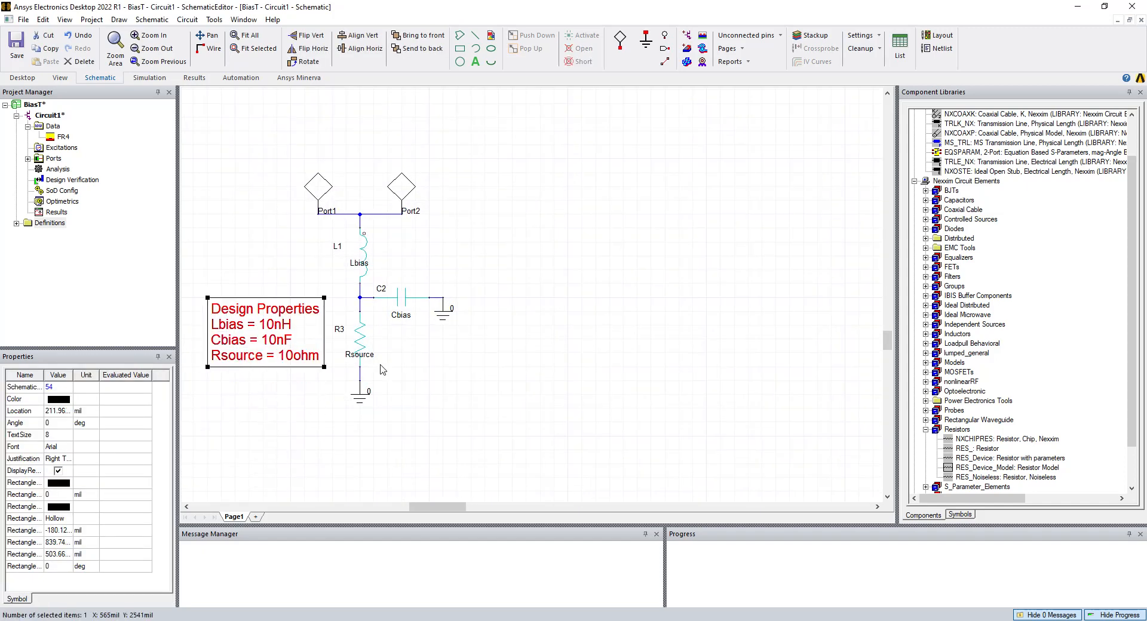
{"action": "left_click", "coordinate": [408, 374]}
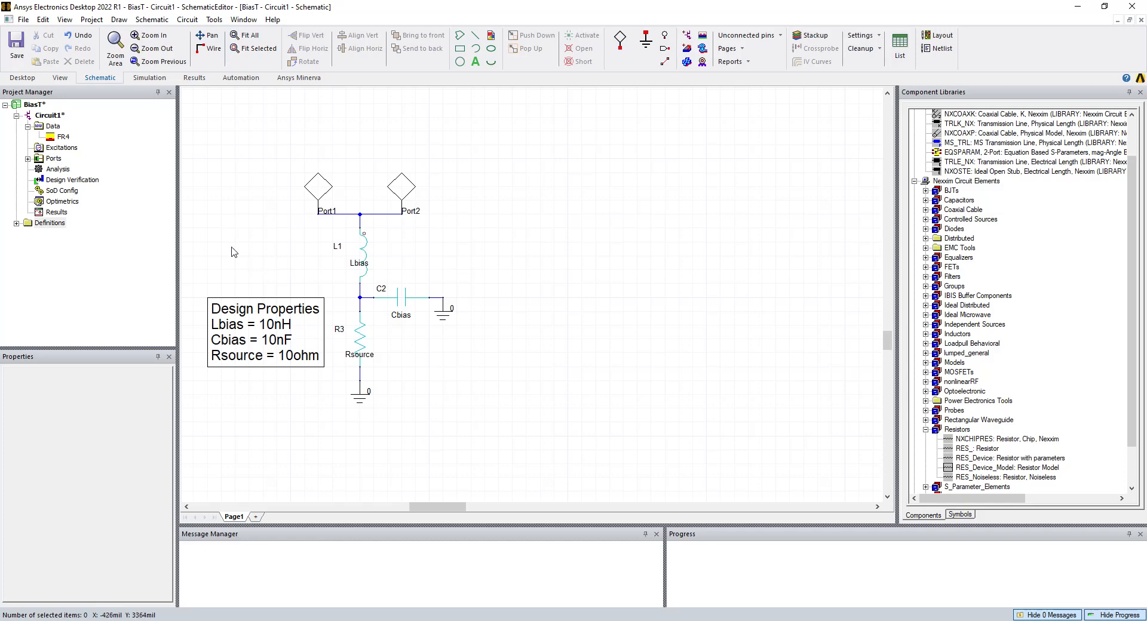
Add a Linear Network Analysis solution setup and take its default Freq sweep out of the sweep values for editing
{"action": "right_click", "coordinate": [51, 172]}
{"action": "mouse_move", "coordinate": [101, 210]}
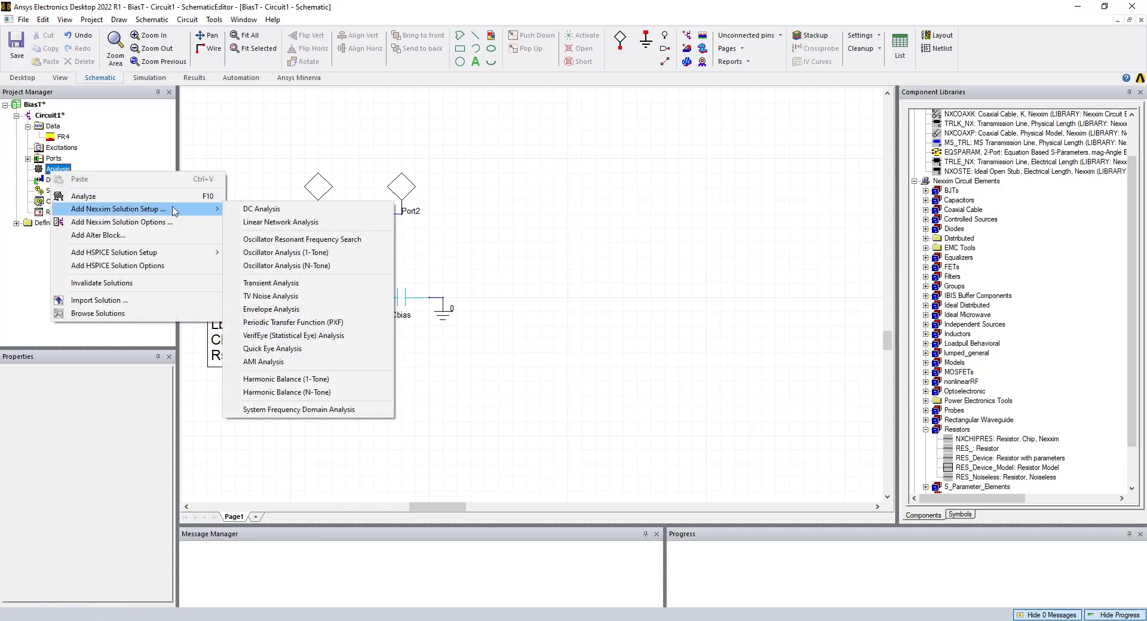
{"action": "left_click", "coordinate": [258, 222]}
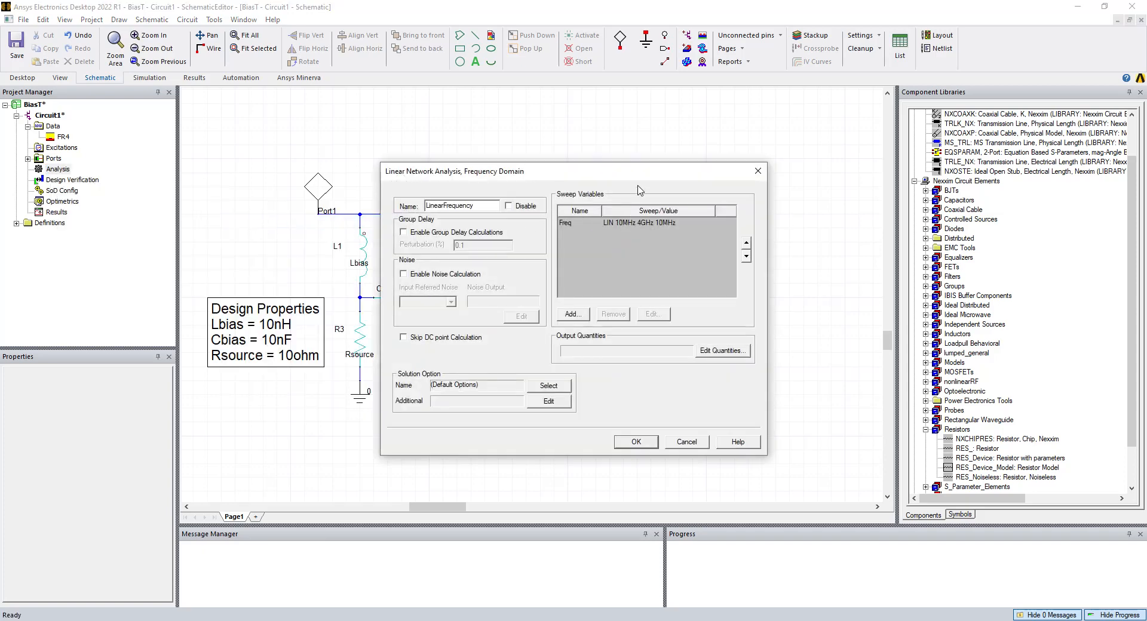
{"action": "double_click", "coordinate": [637, 226]}
{"action": "left_click", "coordinate": [654, 313]}
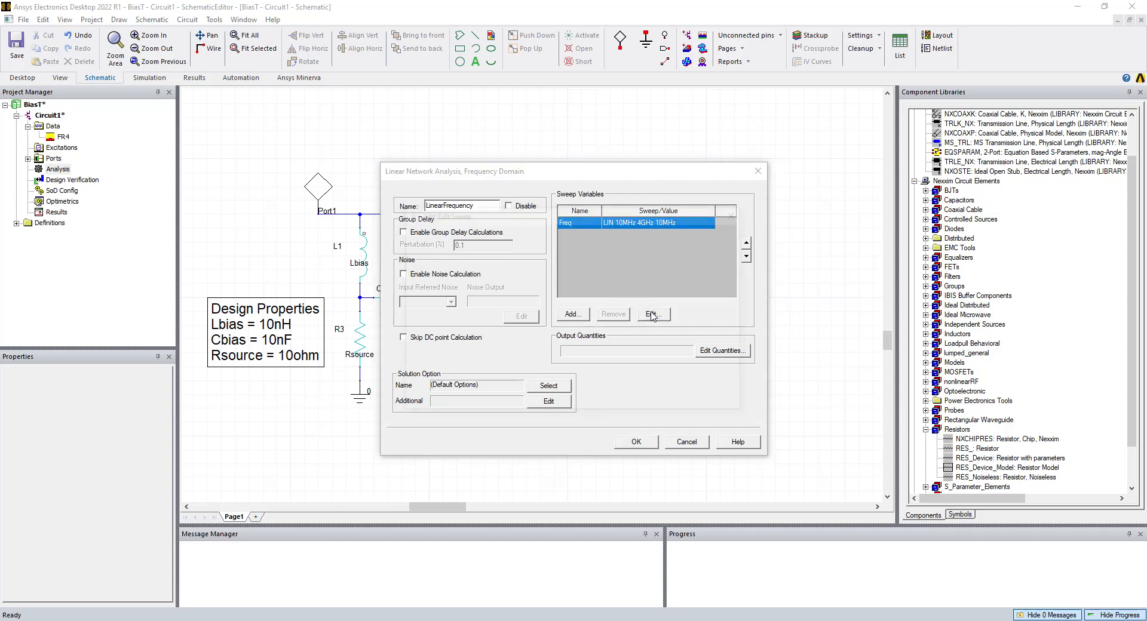
{"action": "left_click", "coordinate": [642, 264]}
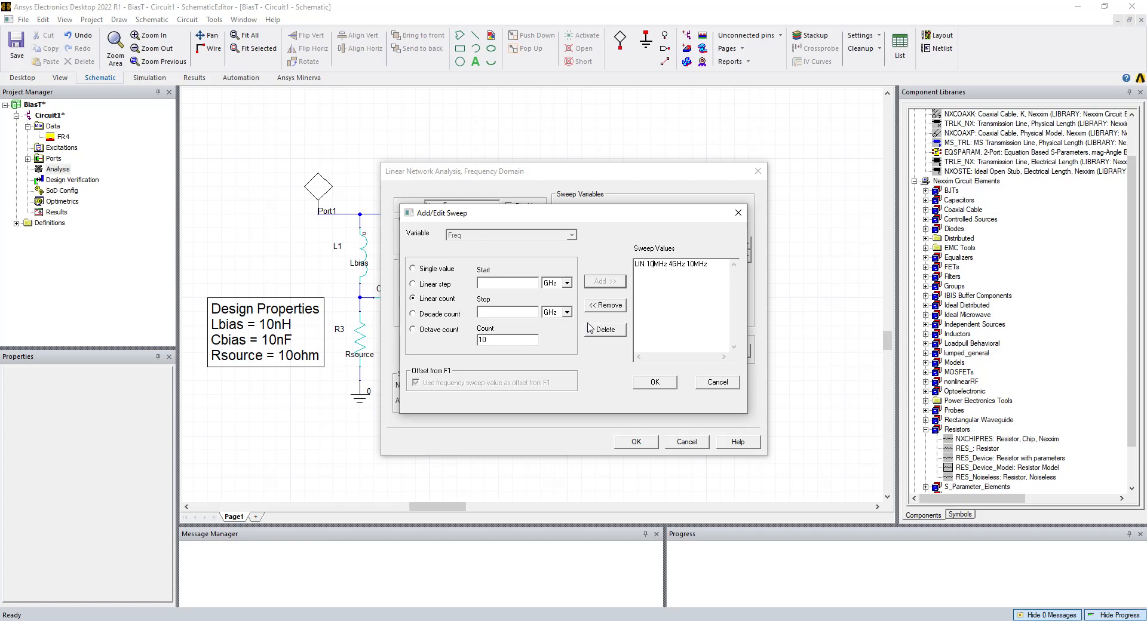
{"action": "left_click", "coordinate": [604, 307]}
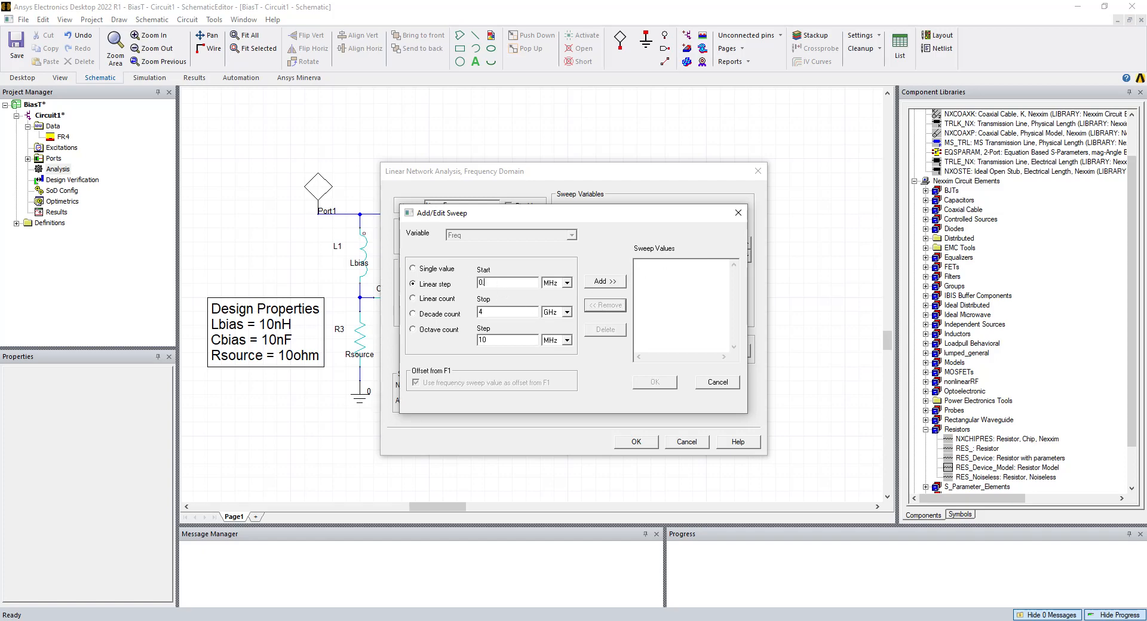
Define the Freq sweep as a linear step from 0.01 GHz to 4 GHz in 0.01 GHz steps and accept the setup
{"action": "type", "text": "0.01Ghz"}
{"action": "key", "text": "Tab"}
{"action": "key", "text": "Tab"}
{"action": "type", "text": "0.01GHz"}
{"action": "key", "text": "Tab"}
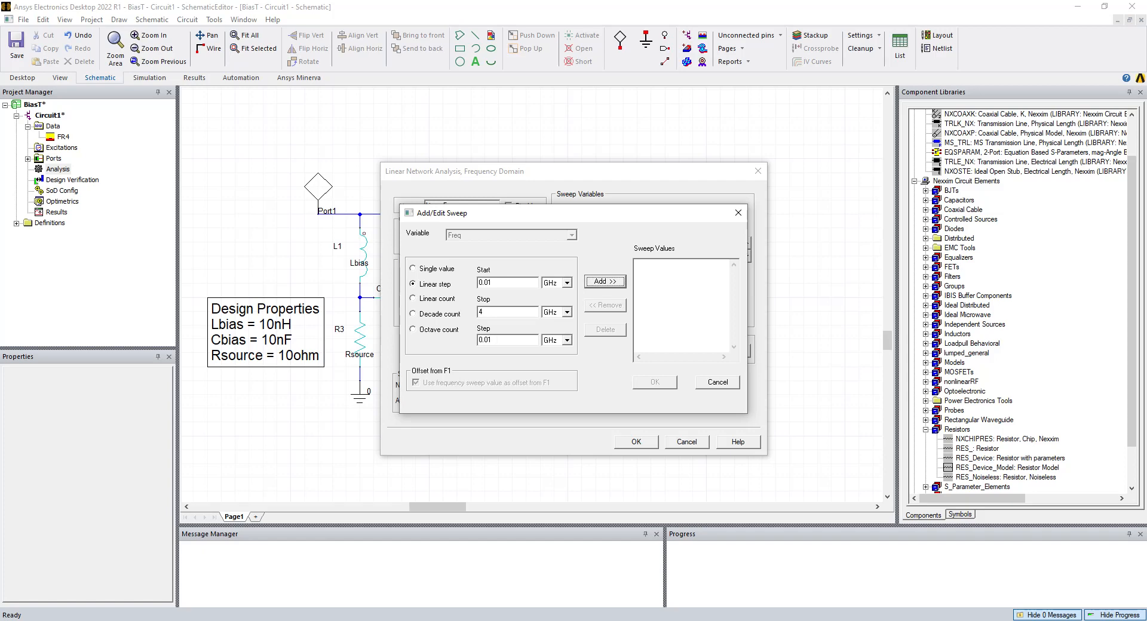
{"action": "left_click", "coordinate": [604, 281]}
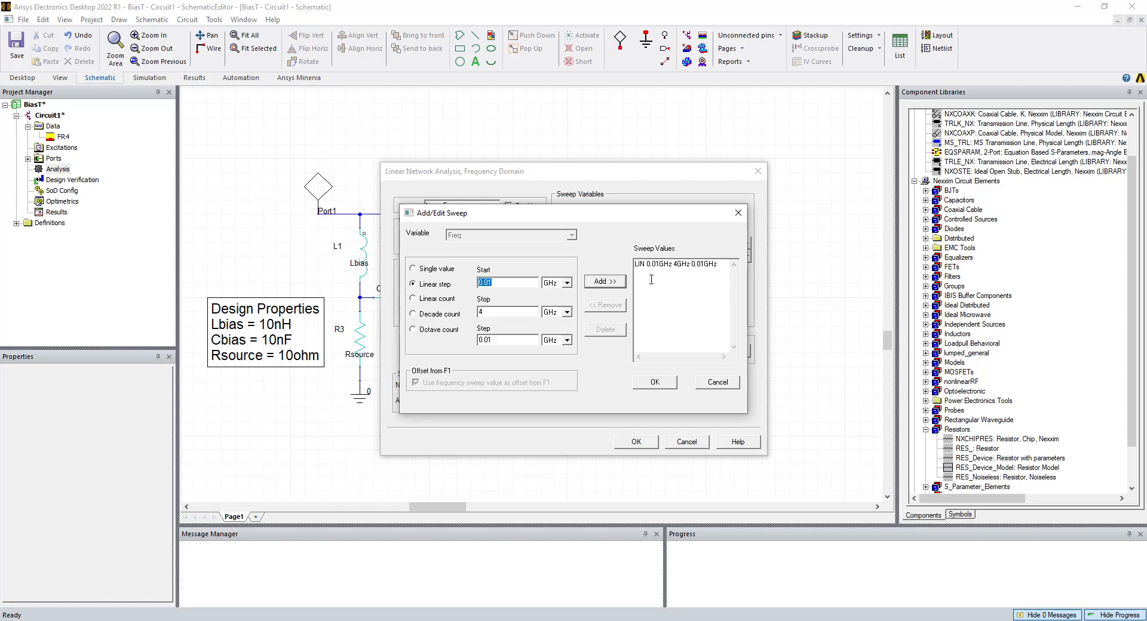
{"action": "left_click", "coordinate": [653, 385]}
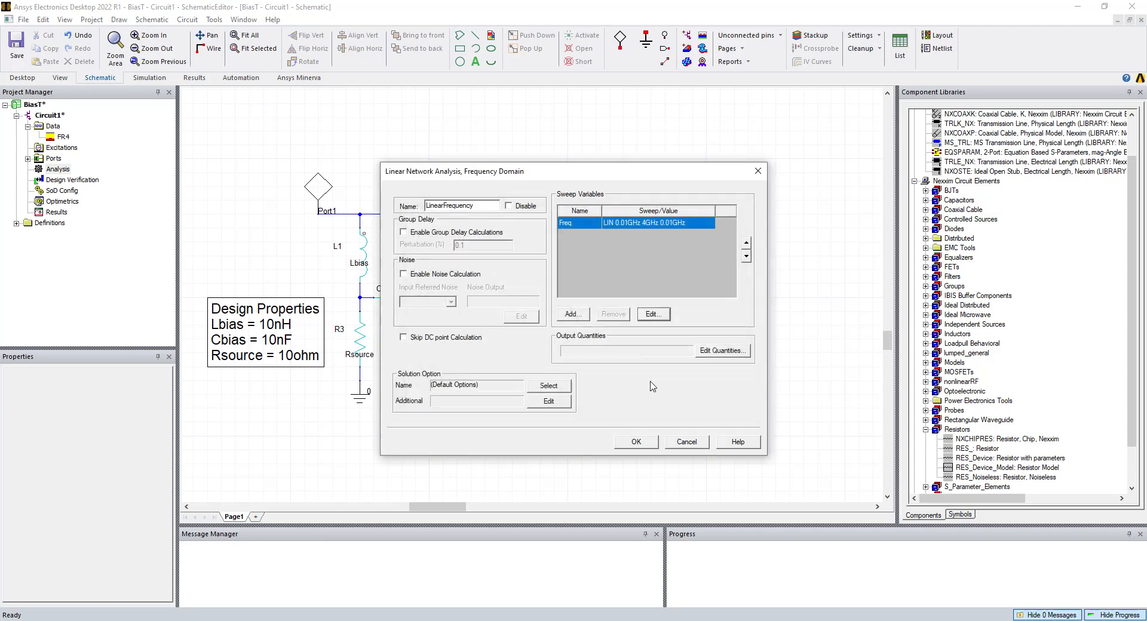
{"action": "left_click", "coordinate": [637, 442]}
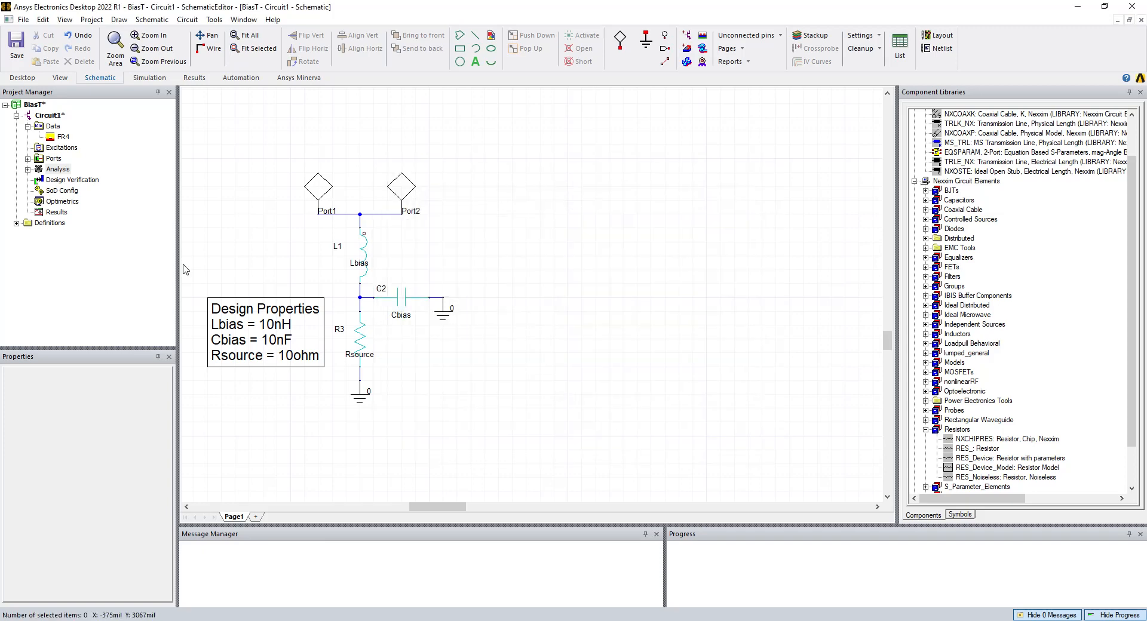
Expand the analysis branch of Circuit1 and run the analysis
{"action": "left_click", "coordinate": [28, 169]}
{"action": "right_click", "coordinate": [54, 170]}
{"action": "left_click", "coordinate": [84, 196]}
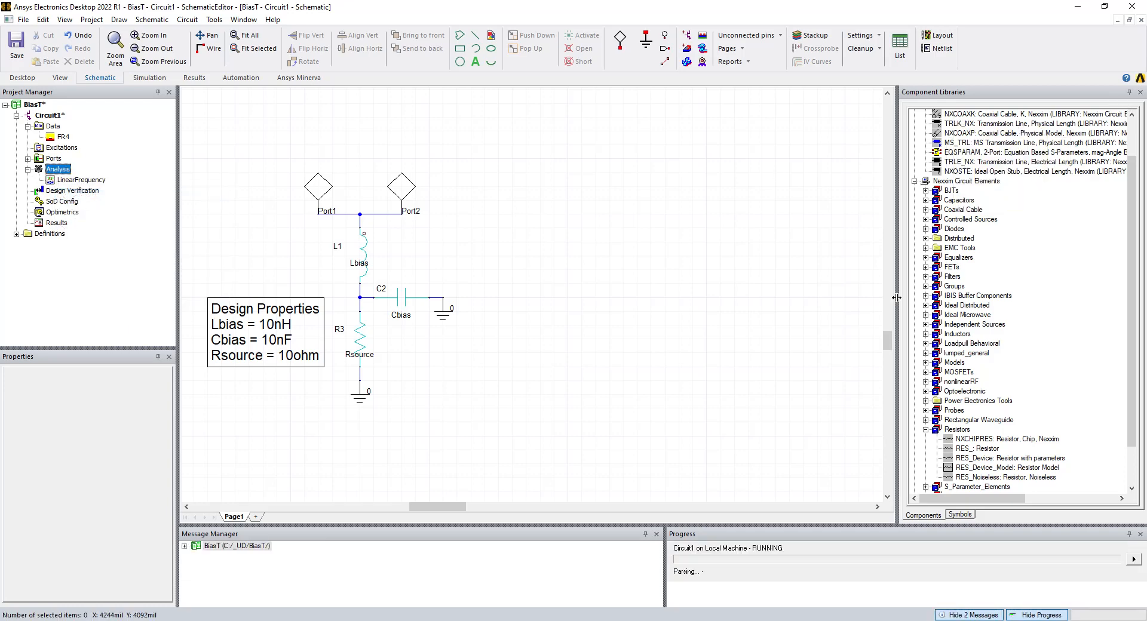
Create a rectangular plot of dB(S(Port1,Port1)) from the LinearFrequency solution and add dB(S(Port2,Port1)) as a second trace
{"action": "right_click", "coordinate": [59, 225]}
{"action": "mouse_move", "coordinate": [156, 249]}
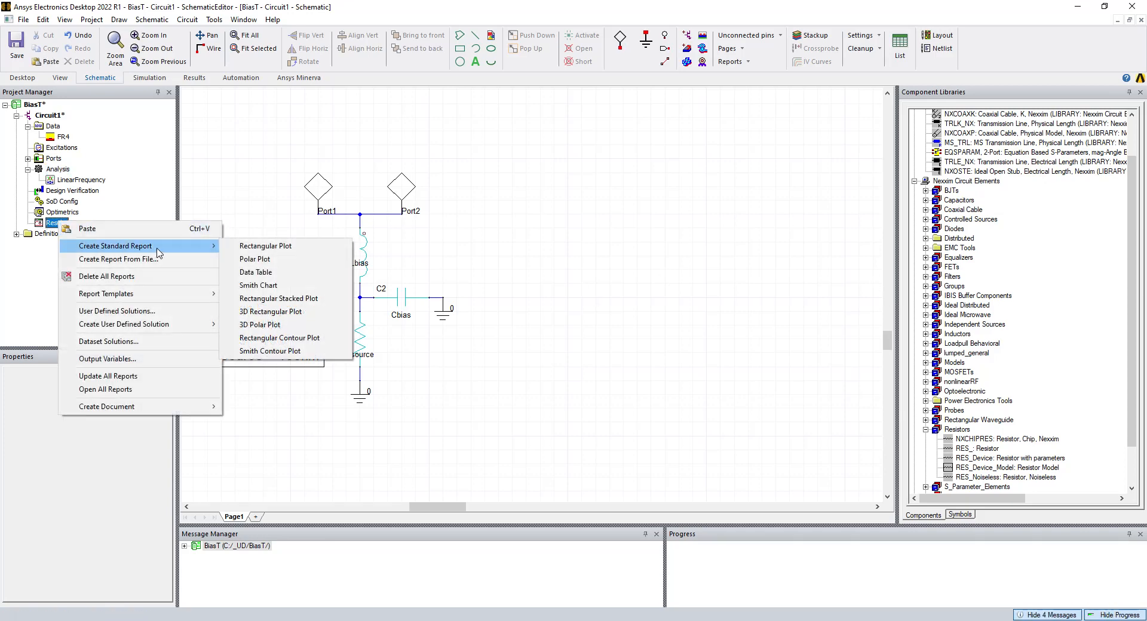
{"action": "left_click", "coordinate": [245, 245]}
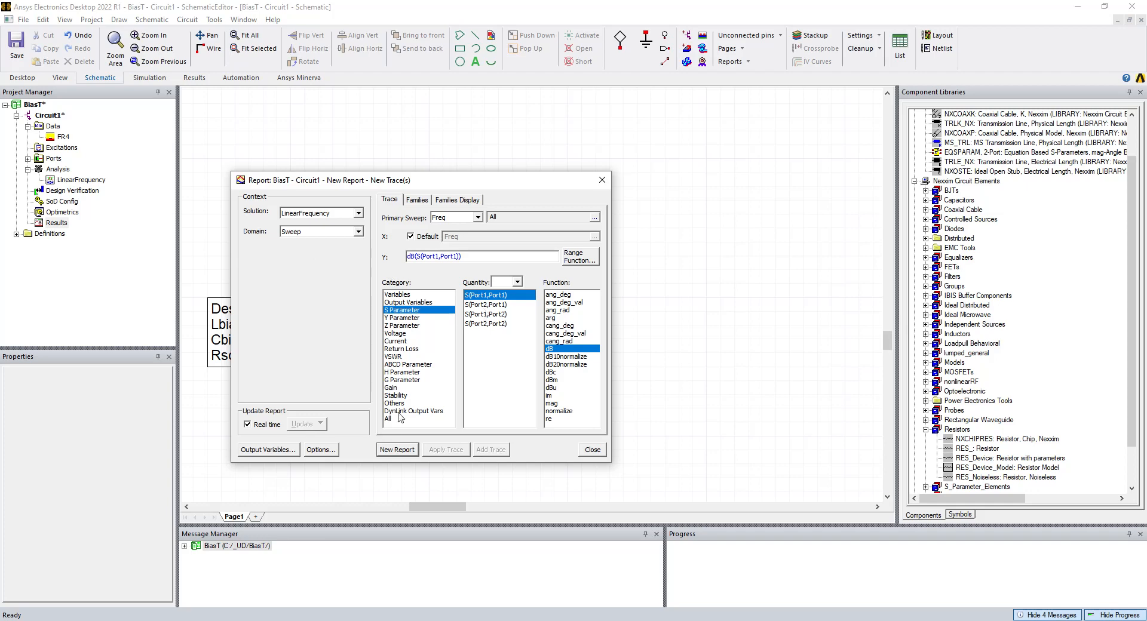
{"action": "left_click", "coordinate": [396, 450]}
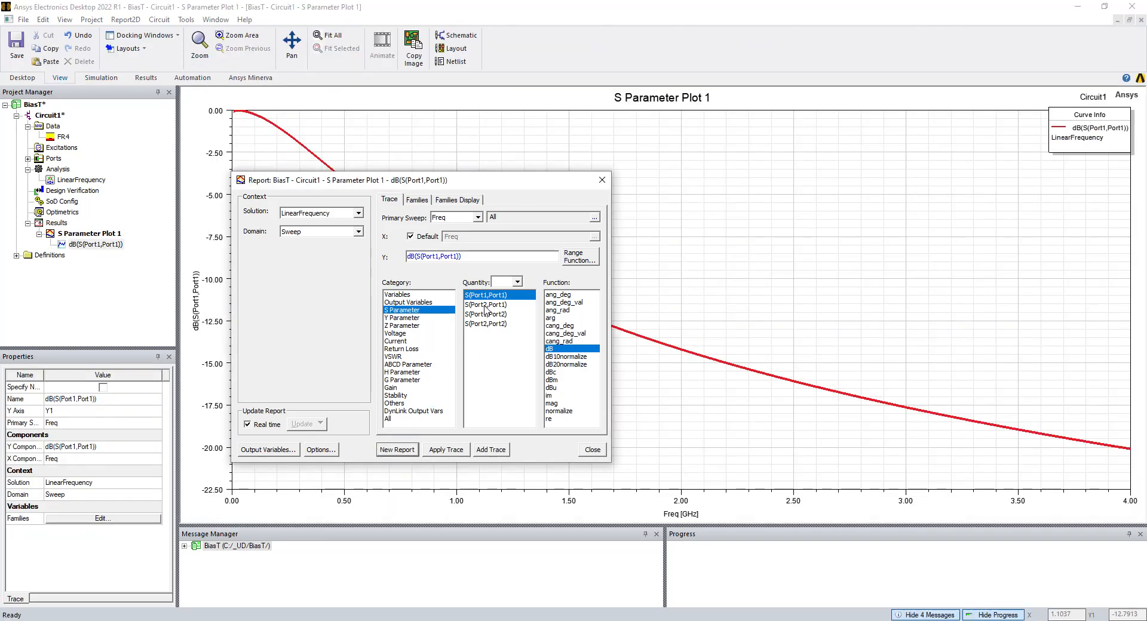
{"action": "left_click", "coordinate": [484, 305]}
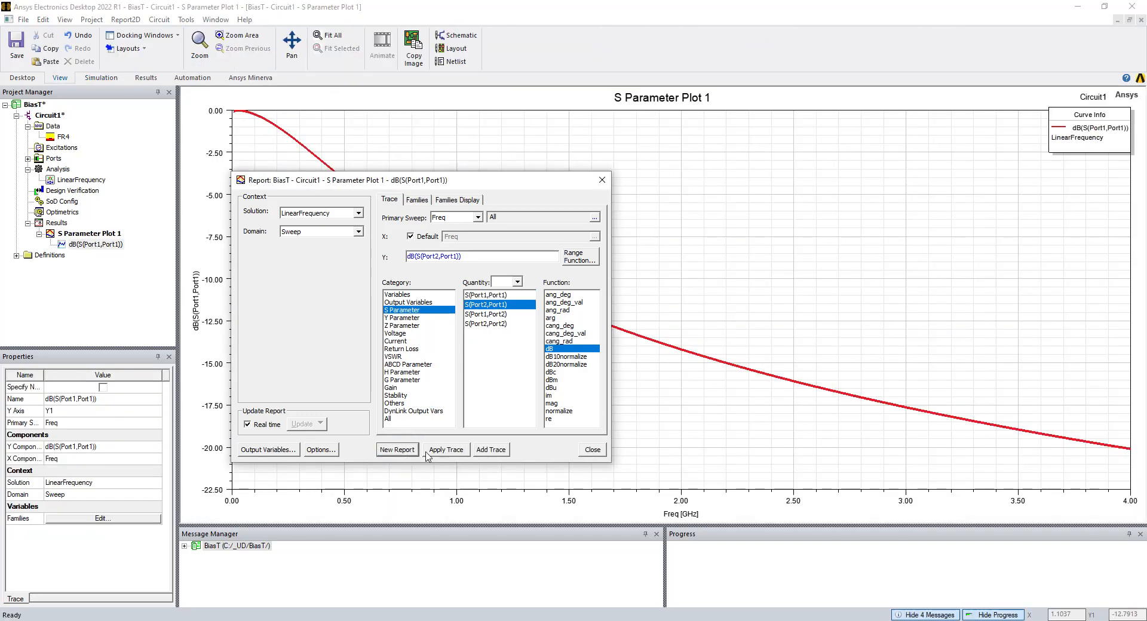
{"action": "left_click", "coordinate": [478, 451]}
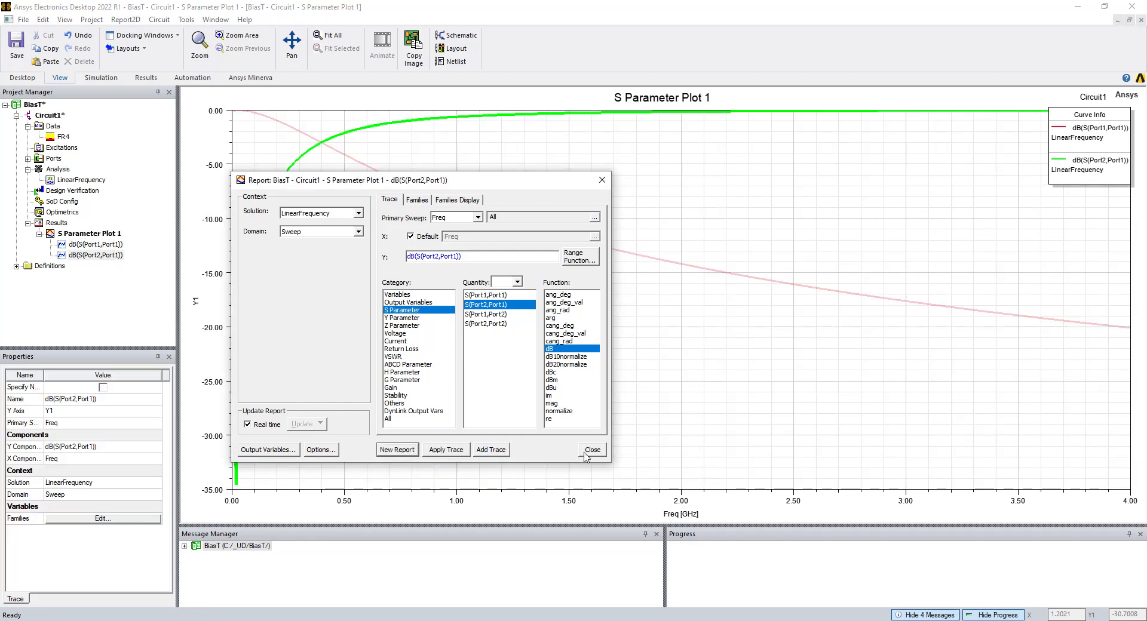
{"action": "left_click", "coordinate": [588, 450]}
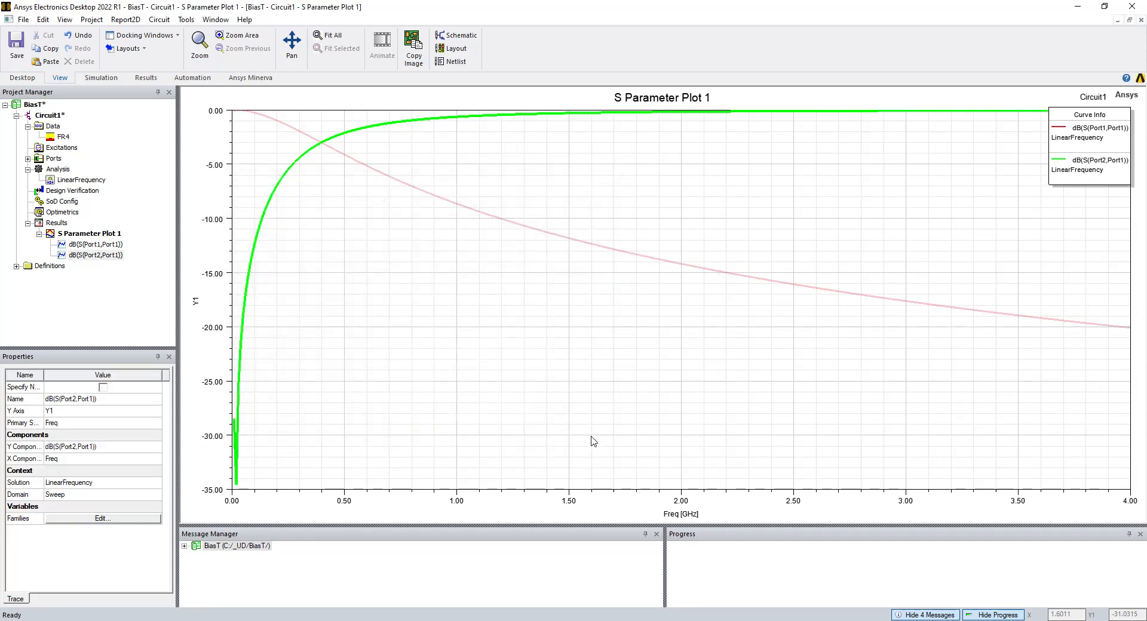
Place markers at 3 GHz on both the S(Port2,Port1) and S(Port1,Port1) traces, and finish marker placement
{"action": "right_click", "coordinate": [743, 200]}
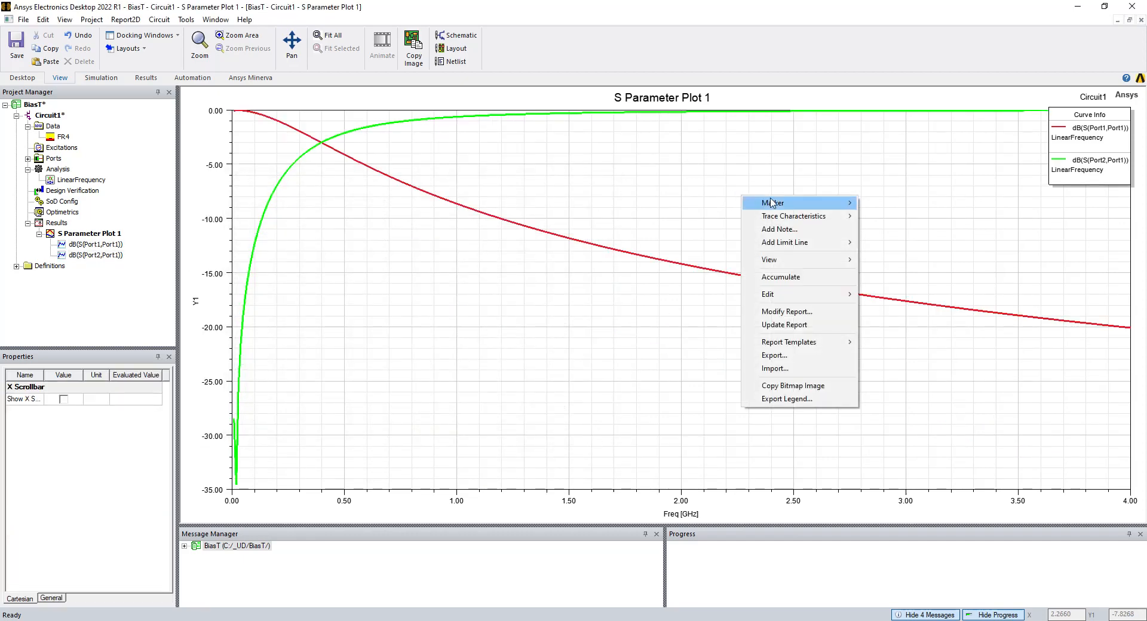
{"action": "mouse_move", "coordinate": [777, 203]}
{"action": "left_click", "coordinate": [896, 204]}
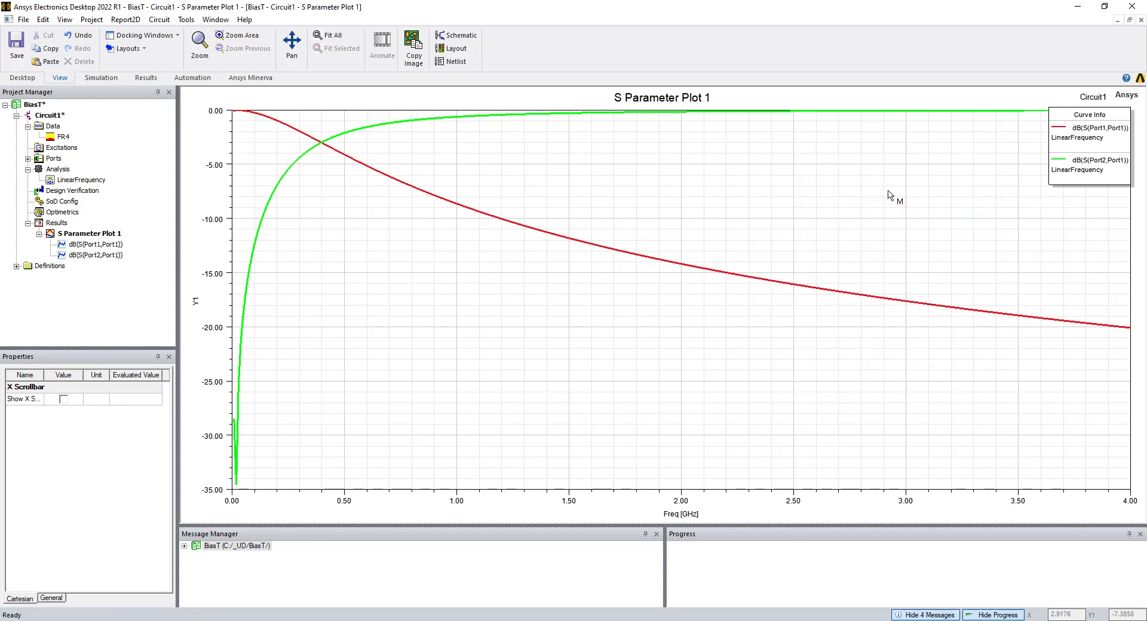
{"action": "left_click", "coordinate": [907, 112]}
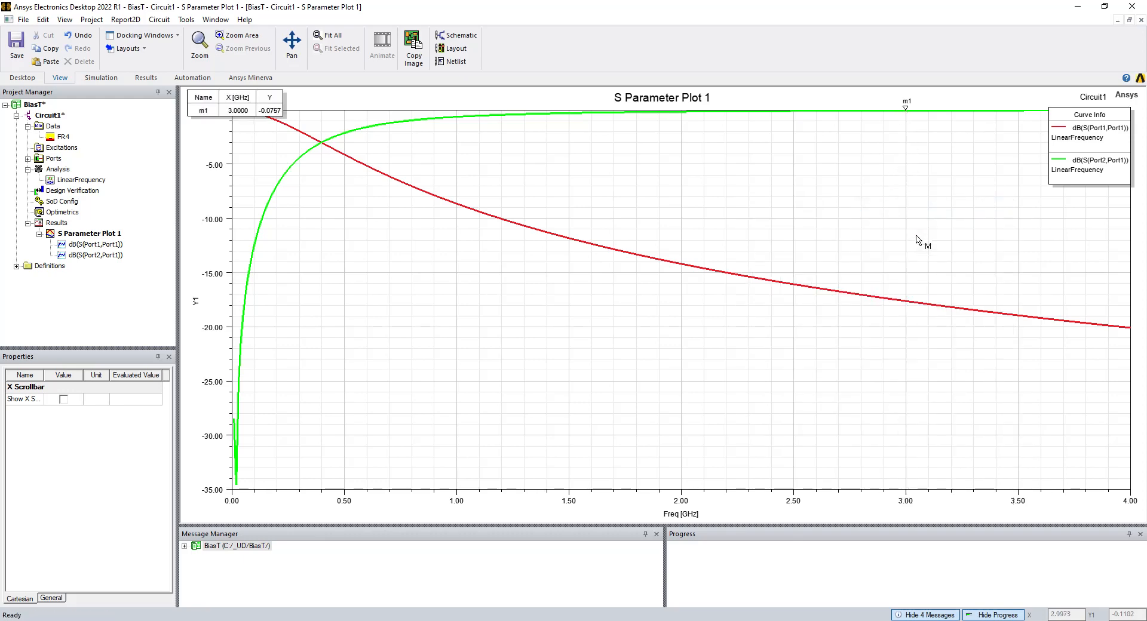
{"action": "left_click", "coordinate": [906, 301]}
{"action": "right_click", "coordinate": [839, 249]}
{"action": "left_click", "coordinate": [872, 257]}
Move the marker table away from the plot's corner into the empty area between the two traces
{"action": "mouse_move", "coordinate": [229, 106]}
{"action": "left_mouse_down"}
{"action": "mouse_move", "coordinate": [633, 143]}
{"action": "mouse_move", "coordinate": [662, 156]}
{"action": "left_mouse_up"}
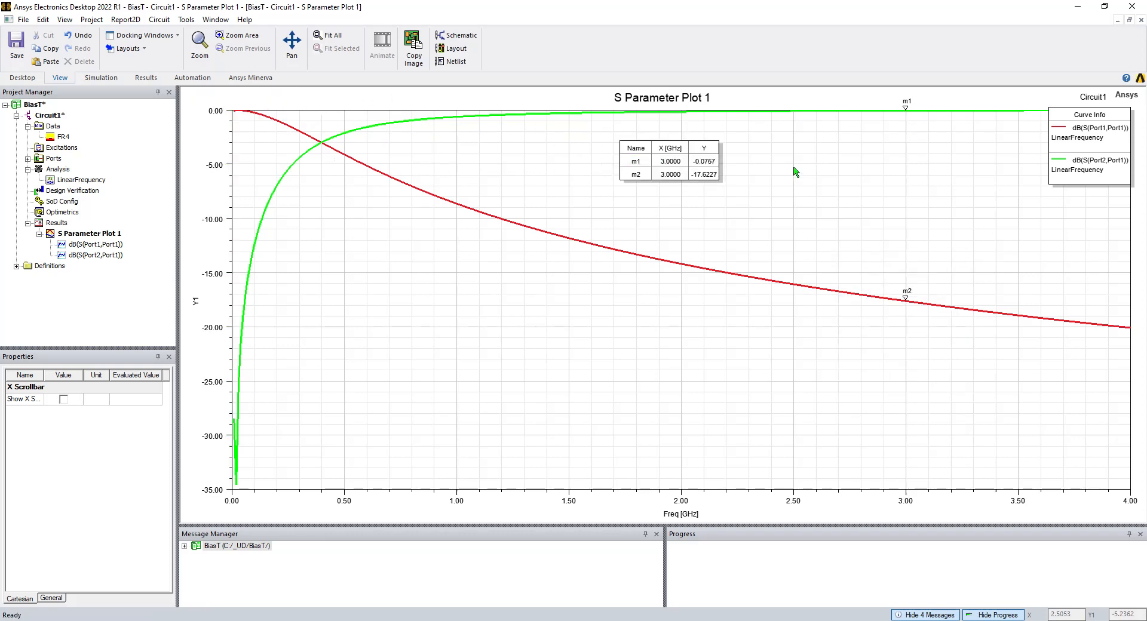
{"action": "left_click", "coordinate": [905, 301]}
{"action": "left_click_drag", "start_coordinate": [654, 154], "coordinate": [589, 165]}
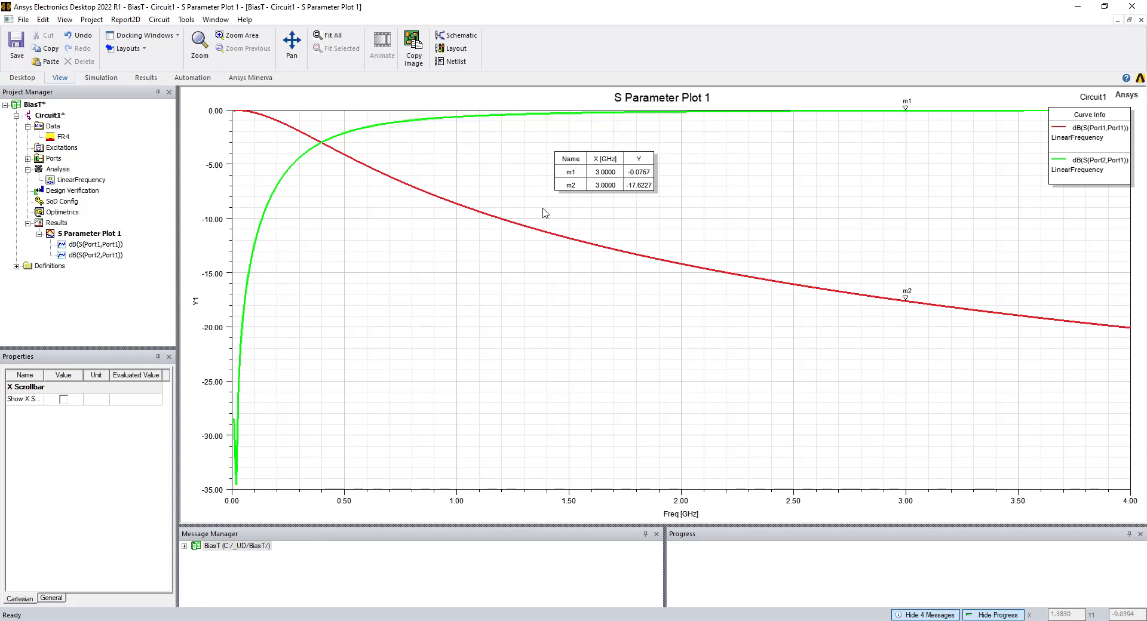
Return to the Circuit1 schematic, place two new interface ports beside the existing bias circuit and wire them together
{"action": "double_click", "coordinate": [53, 118]}
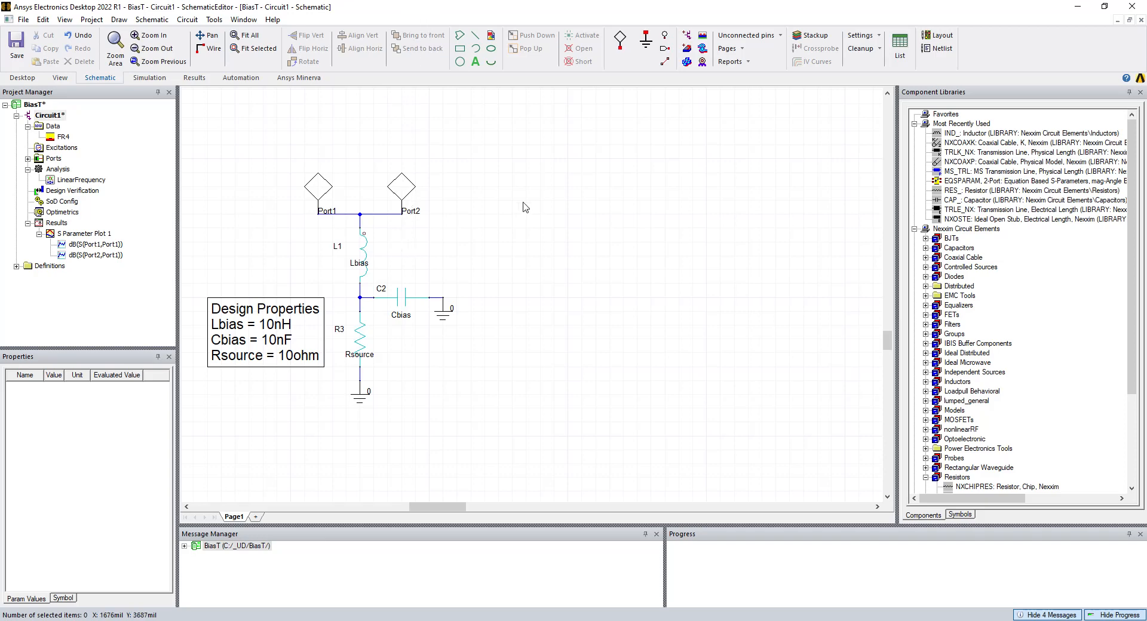
{"action": "left_click", "coordinate": [620, 41]}
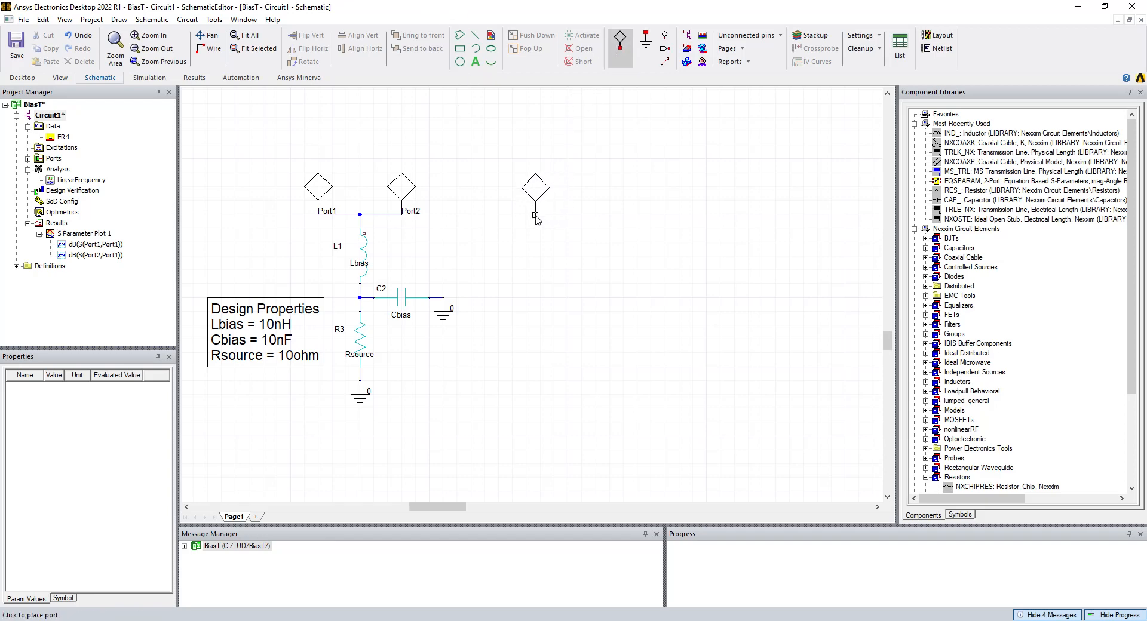
{"action": "left_click", "coordinate": [527, 215]}
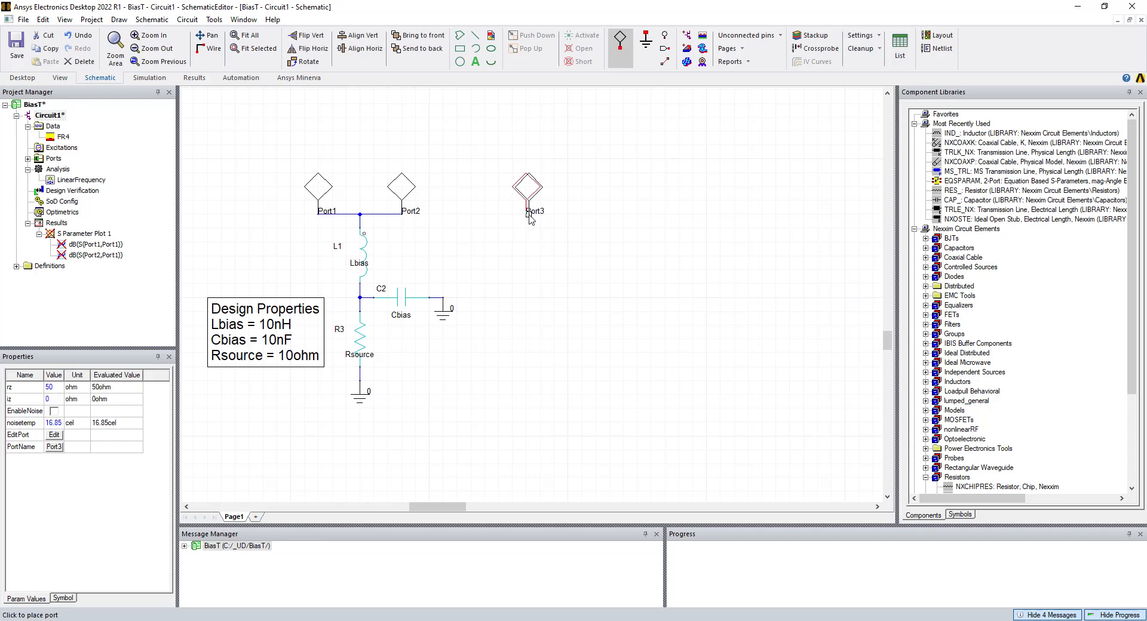
{"action": "left_click", "coordinate": [623, 215]}
{"action": "key", "text": "Escape"}
{"action": "key", "text": "ctrl+w"}
{"action": "left_click", "coordinate": [623, 214]}
{"action": "left_click", "coordinate": [528, 215]}
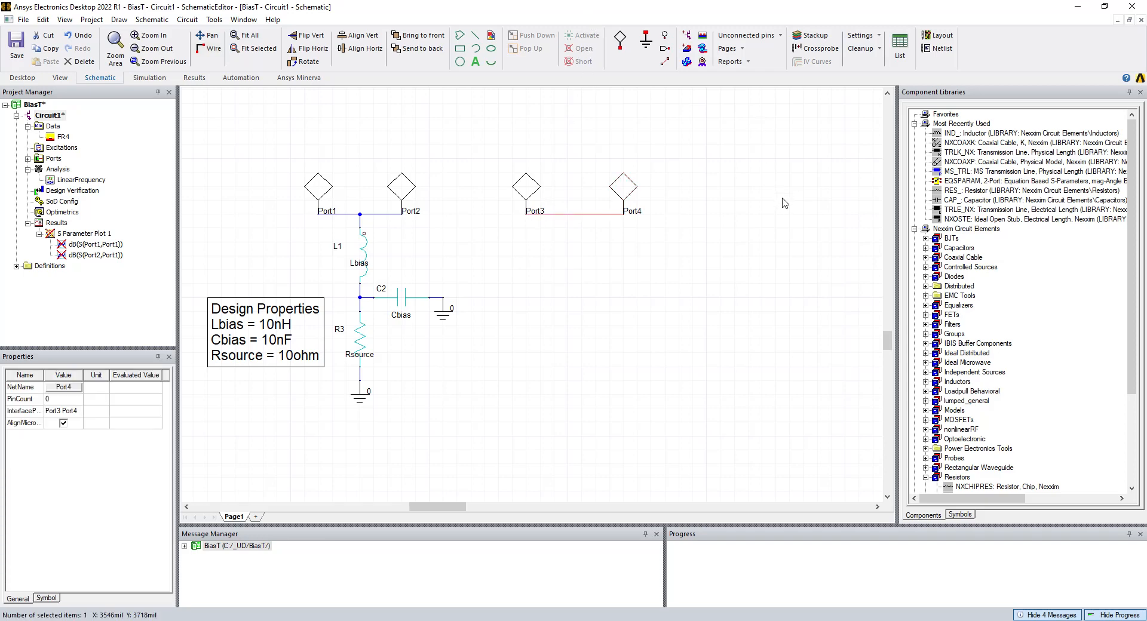
{"action": "left_click", "coordinate": [441, 620]}
{"action": "left_click_drag", "start_coordinate": [574, 8], "coordinate": [0, 39]}
Place an ideal TRLE_NX transmission line (electrical length), rotated to vertical, below the wire joining Port3 and Port4
{"action": "left_click", "coordinate": [925, 353]}
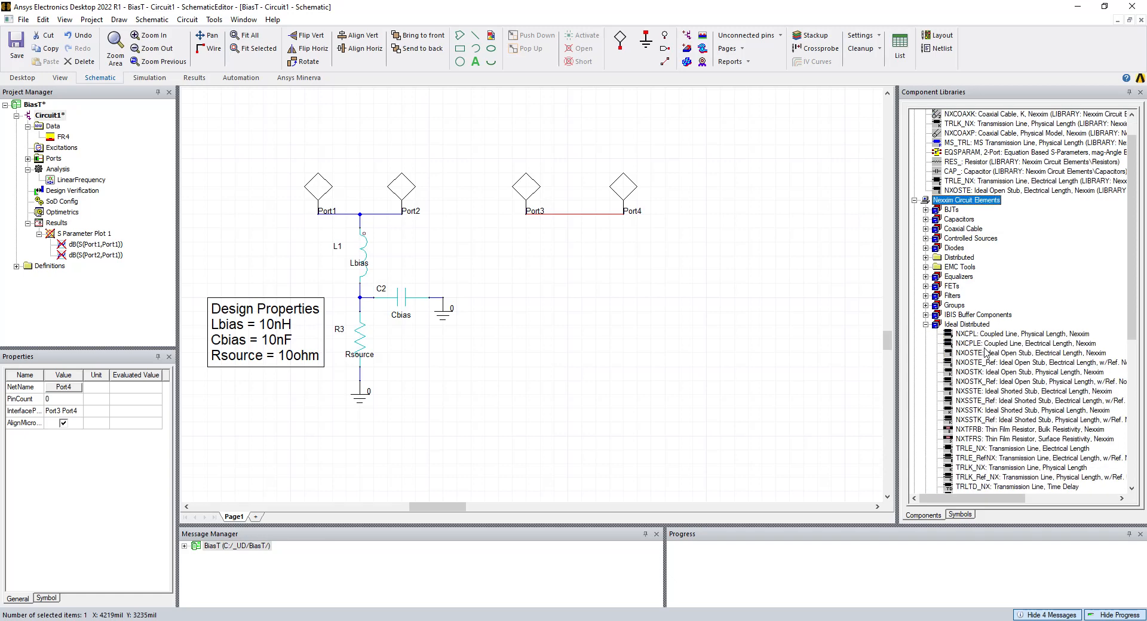
{"action": "scroll", "coordinate": [1003, 358], "scroll_direction": "down", "scroll_amount": 5}
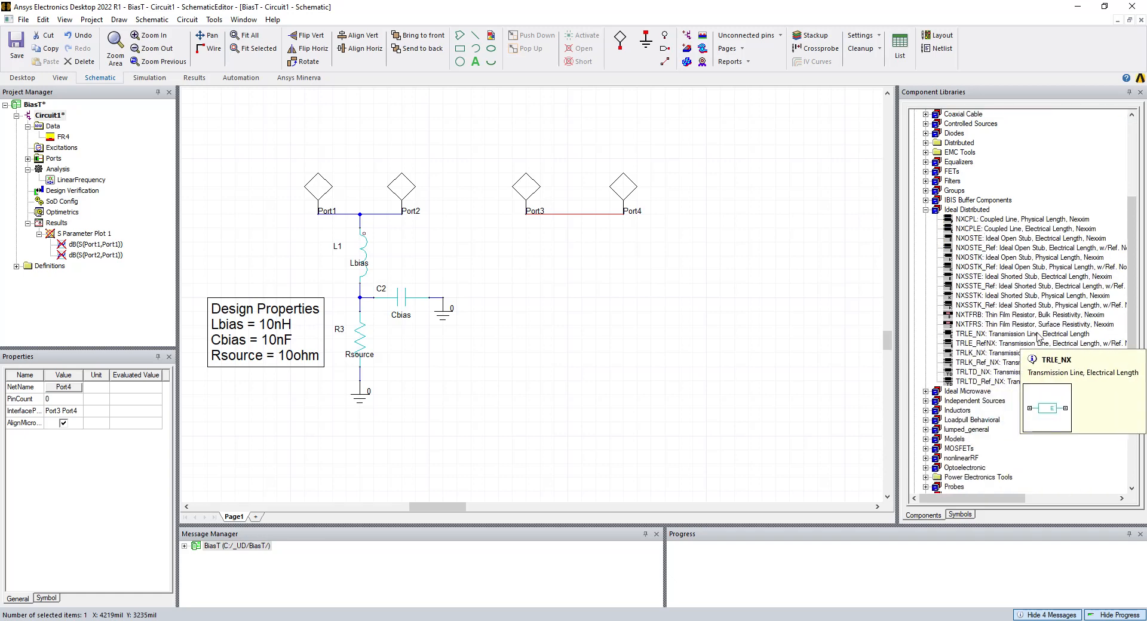
{"action": "left_click", "coordinate": [1038, 335]}
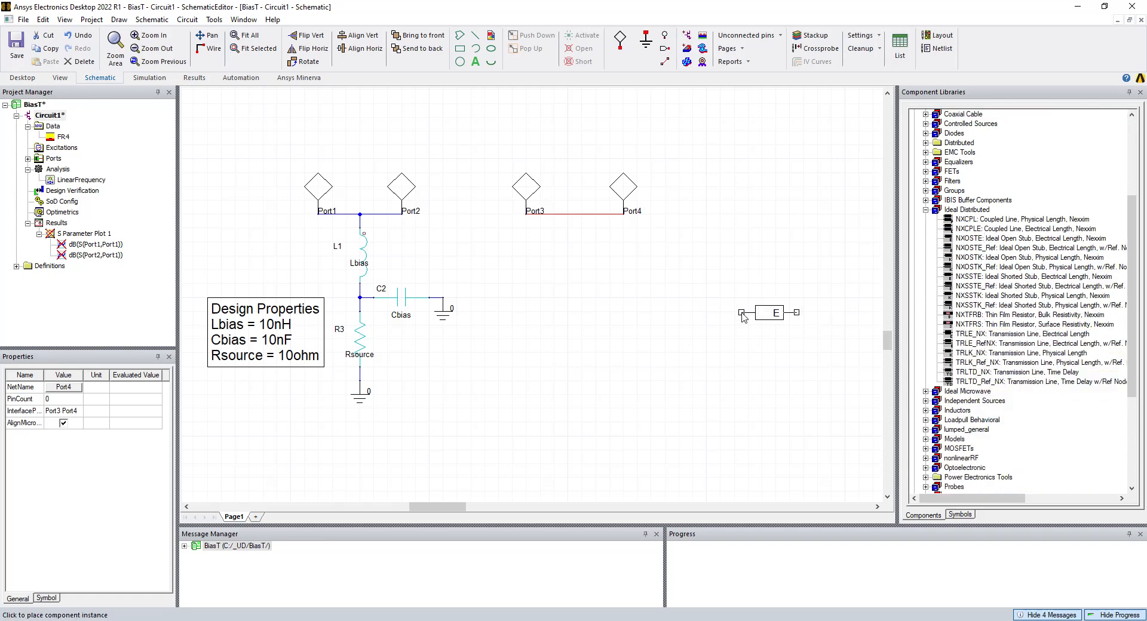
{"action": "key", "text": "r"}
{"action": "key", "text": "r"}
{"action": "key", "text": "r"}
{"action": "left_click", "coordinate": [583, 233]}
{"action": "key", "text": "Escape"}
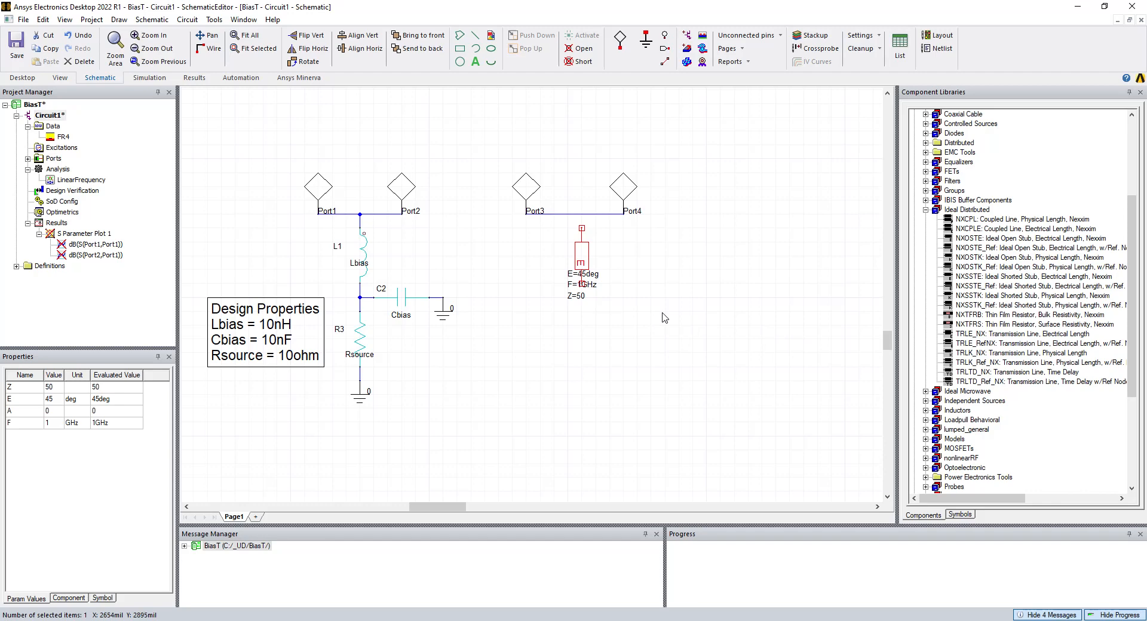
{"action": "left_click", "coordinate": [584, 315]}
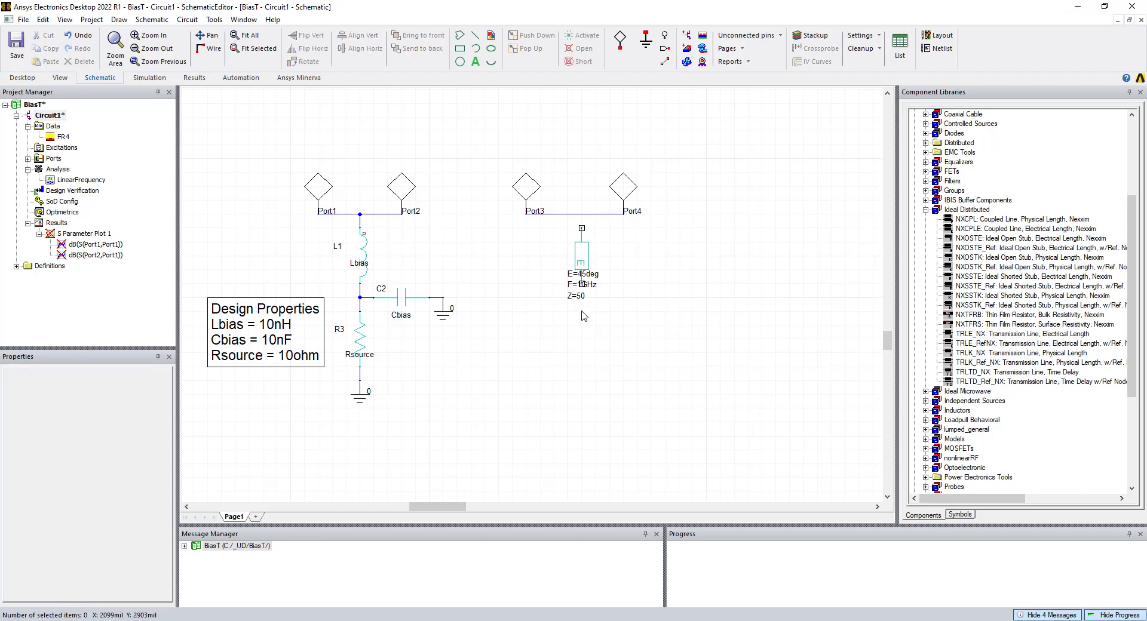
Place a second TRLE_NX transmission line, also rotated to vertical, directly beneath the first one
{"action": "left_click", "coordinate": [990, 334]}
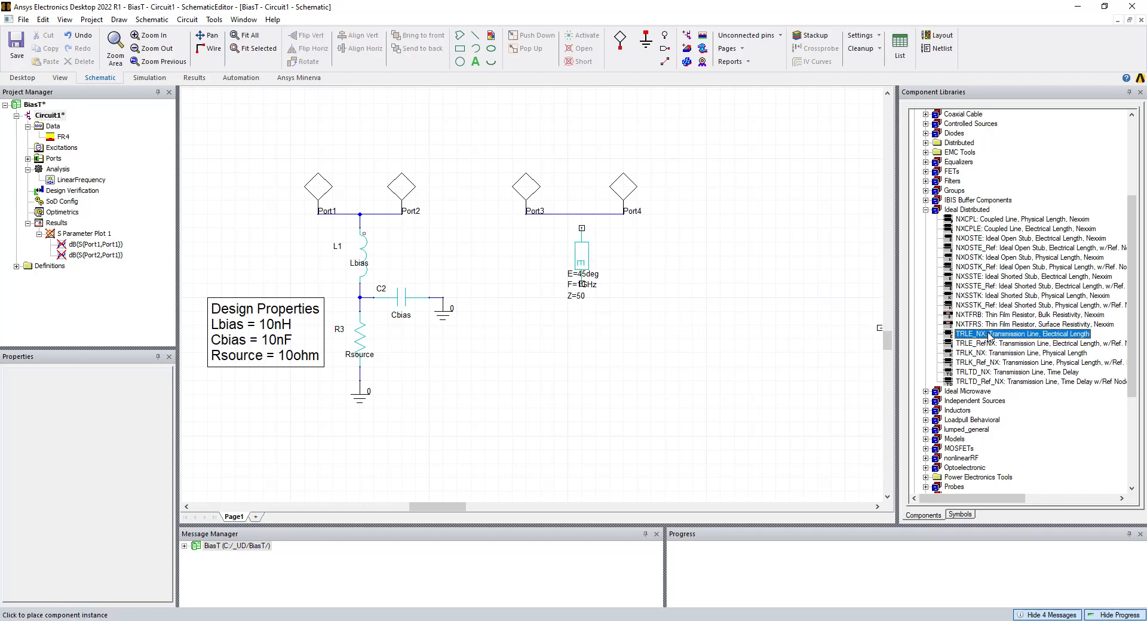
{"action": "key", "text": "r"}
{"action": "key", "text": "r"}
{"action": "key", "text": "r"}
{"action": "left_click", "coordinate": [581, 313]}
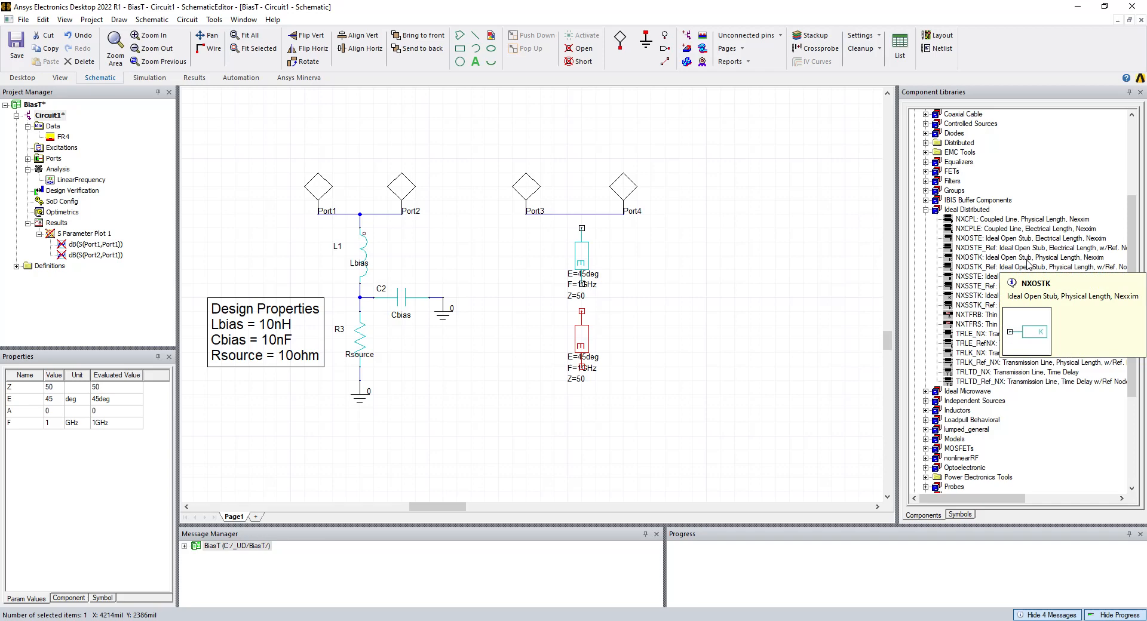
Place an NXOSTK ideal open stub (physical length) beside the gap between the two transmission lines
{"action": "left_click", "coordinate": [1027, 262]}
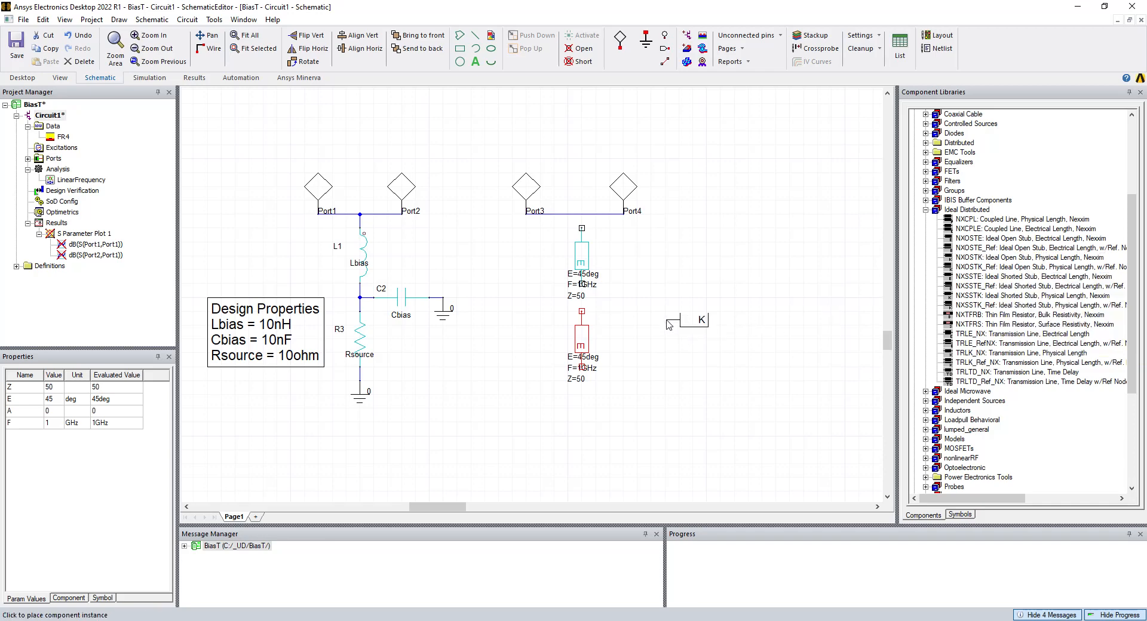
{"action": "left_click", "coordinate": [599, 302]}
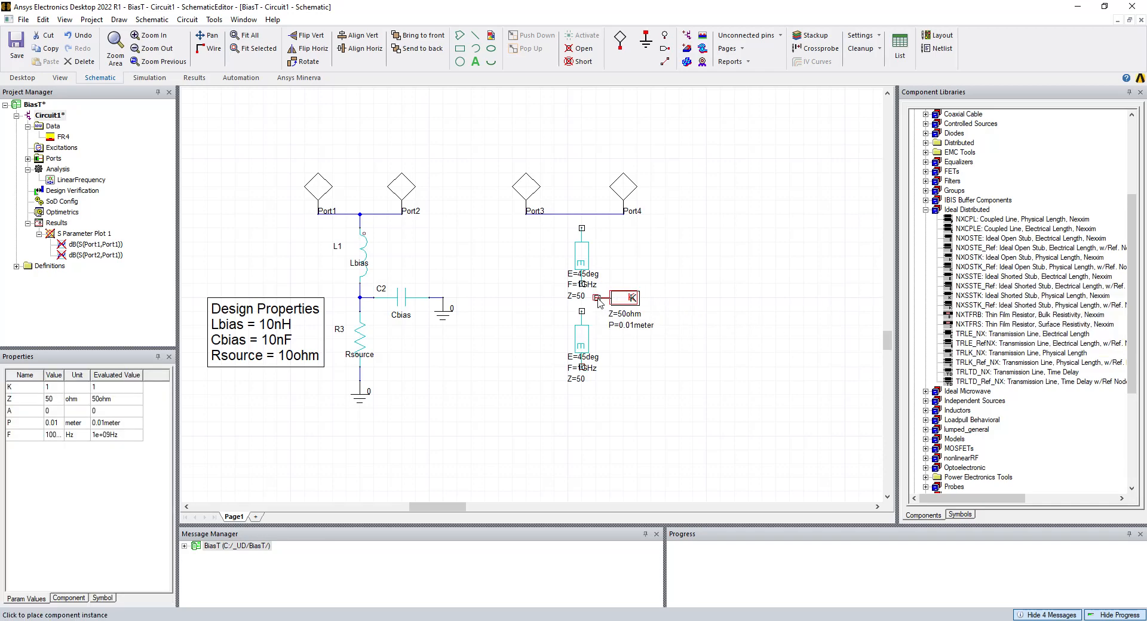
{"action": "key", "text": "Escape"}
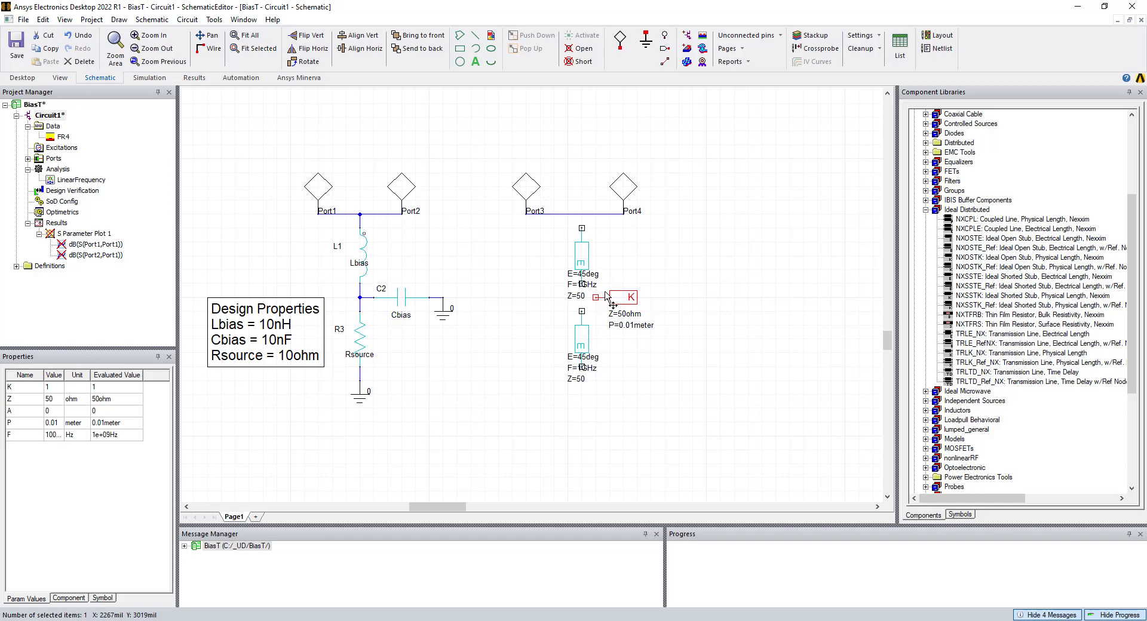
Place a vertical RES_ resistor beneath the lower transmission line and a ground symbol below it
{"action": "left_click", "coordinate": [925, 210]}
{"action": "left_click", "coordinate": [959, 345]}
{"action": "key", "text": "ctrl+r"}
{"action": "left_click", "coordinate": [582, 397]}
{"action": "key", "text": "Escape"}
{"action": "left_click", "coordinate": [645, 48]}
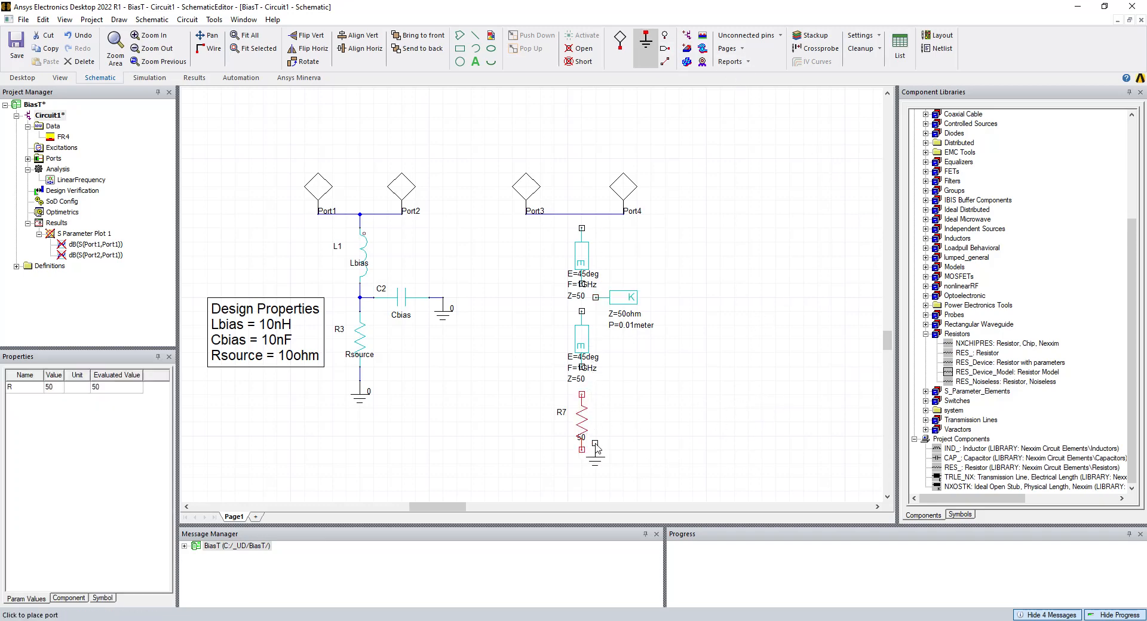
{"action": "left_click", "coordinate": [583, 470]}
Wire the Port3–Port4 connection, both transmission lines, the new resistor and its ground in series
{"action": "key", "text": "w"}
{"action": "left_click", "coordinate": [580, 449]}
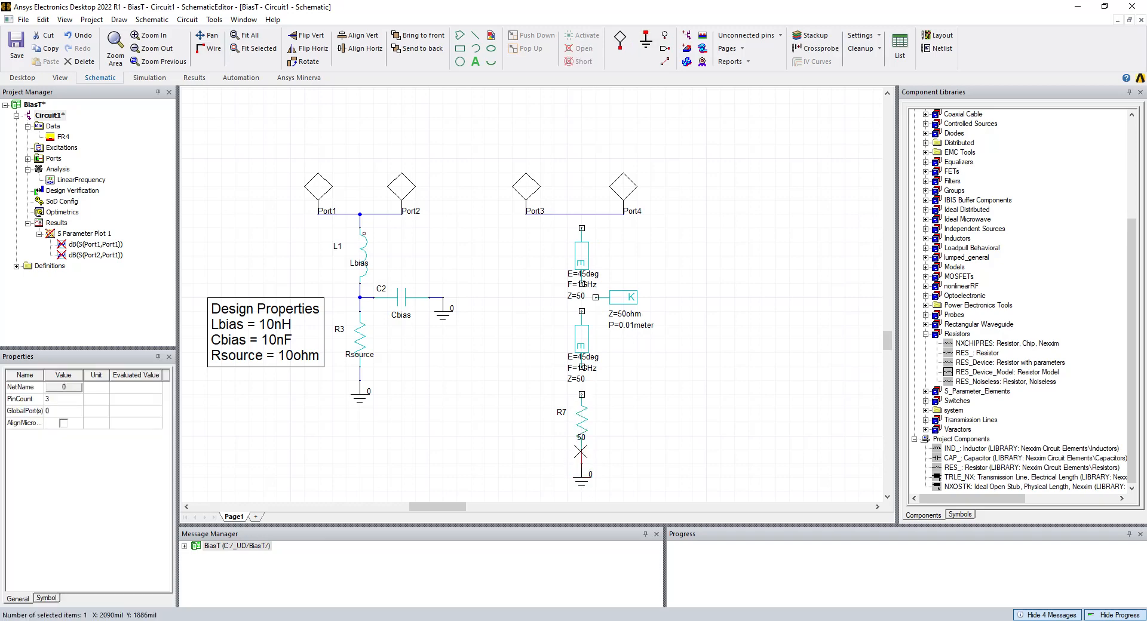
{"action": "left_click", "coordinate": [580, 229]}
{"action": "left_click", "coordinate": [581, 215]}
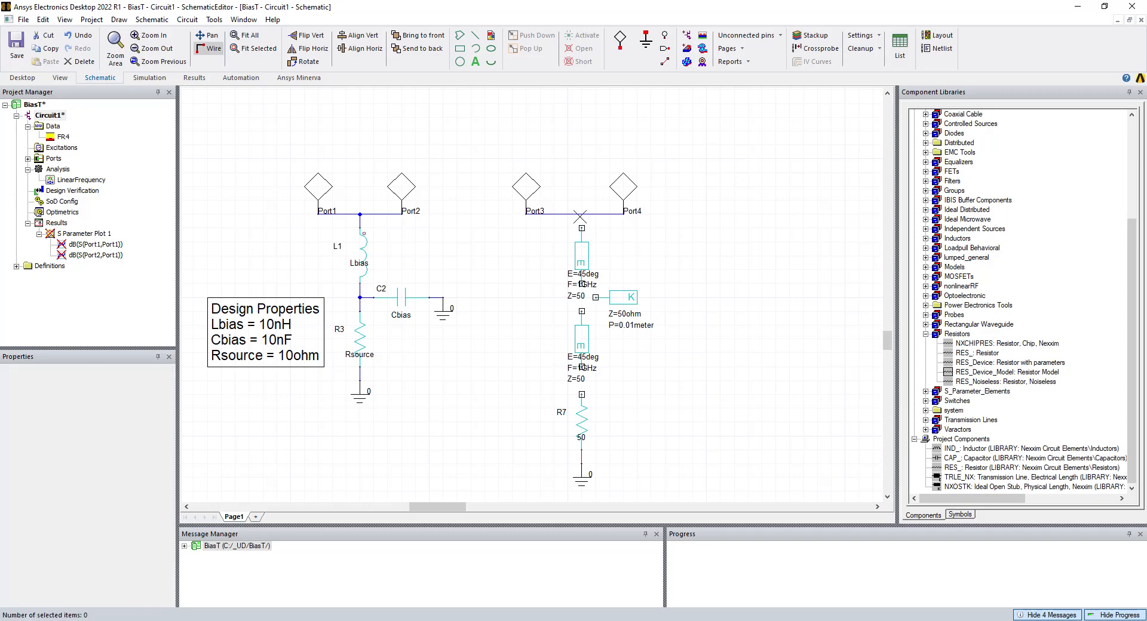
{"action": "key", "text": "w"}
{"action": "left_click", "coordinate": [581, 392]}
{"action": "left_click", "coordinate": [581, 381]}
{"action": "left_click", "coordinate": [582, 312]}
{"action": "left_click", "coordinate": [582, 284]}
Wire the open stub to the node between the two transmission lines
{"action": "key", "text": "w"}
{"action": "left_click", "coordinate": [596, 296]}
{"action": "left_click", "coordinate": [581, 297]}
Move the parameter labels of both transmission lines clear of their symbols, to the left of each line
{"action": "mouse_move", "coordinate": [553, 258]}
{"action": "left_mouse_down"}
{"action": "mouse_move", "coordinate": [568, 304]}
{"action": "mouse_move", "coordinate": [541, 258]}
{"action": "left_mouse_up"}
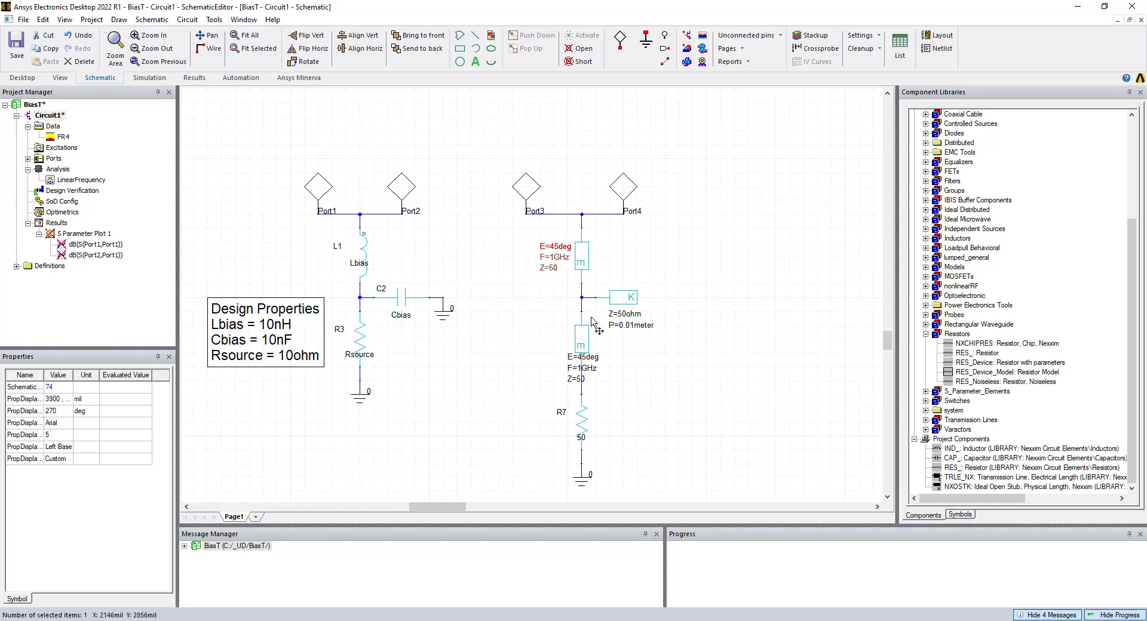
{"action": "mouse_move", "coordinate": [553, 342]}
{"action": "left_mouse_down"}
{"action": "mouse_move", "coordinate": [570, 390]}
{"action": "mouse_move", "coordinate": [540, 354]}
{"action": "left_mouse_up"}
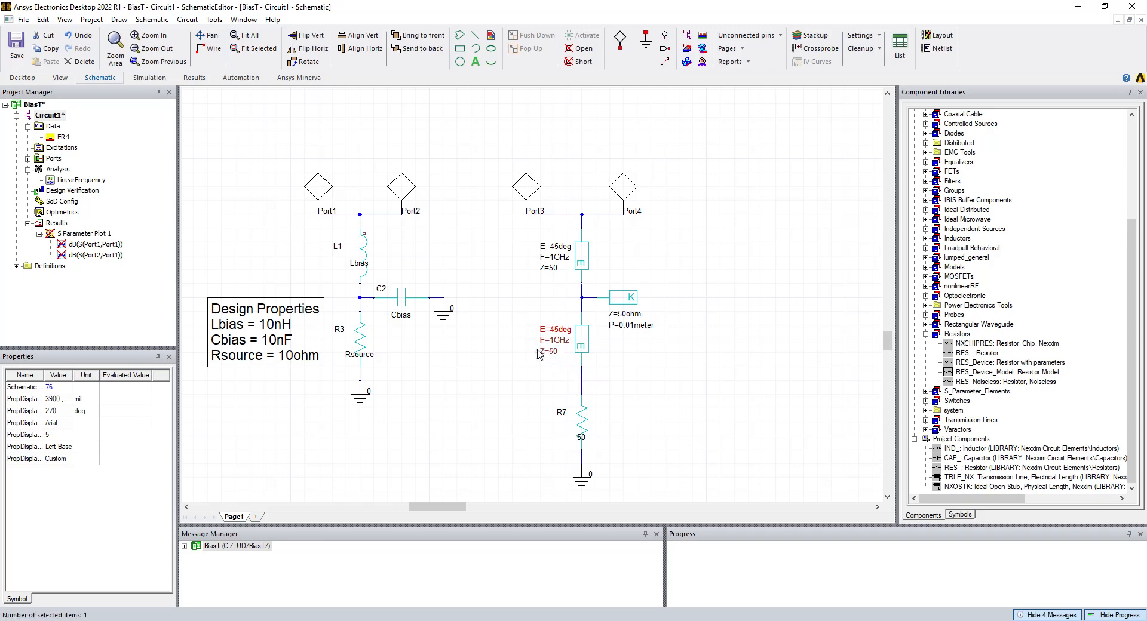
{"action": "left_click", "coordinate": [607, 357]}
Replace the physical-length open stub with an NXOSTE ideal open stub (electrical length) at the same wire end
{"action": "left_click", "coordinate": [619, 302]}
{"action": "key", "text": "Delete"}
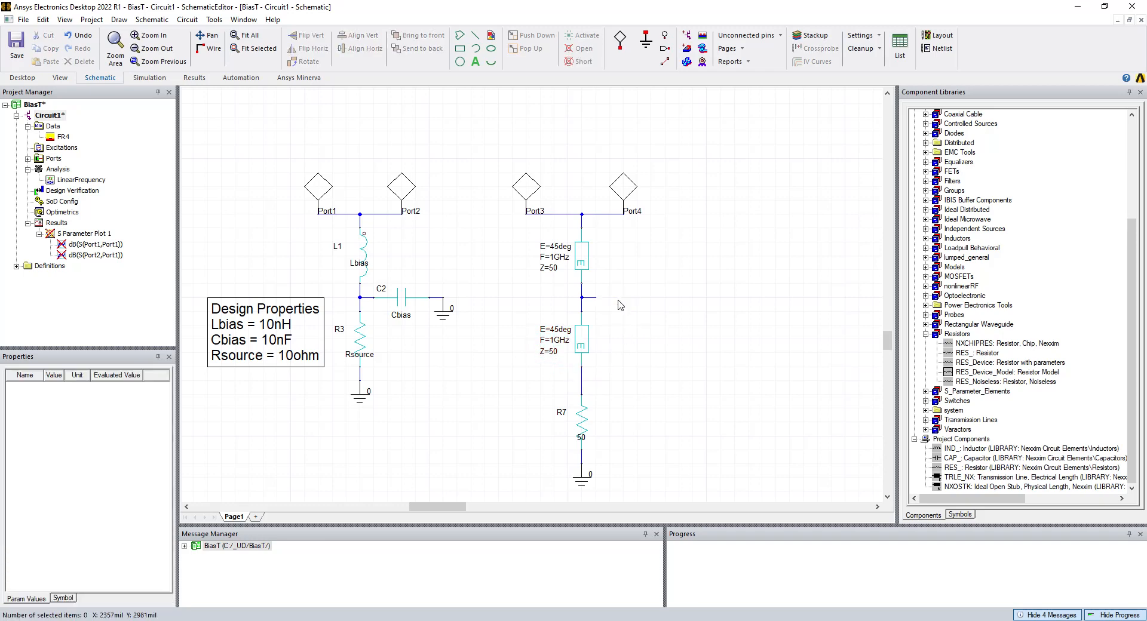
{"action": "left_click", "coordinate": [925, 334]}
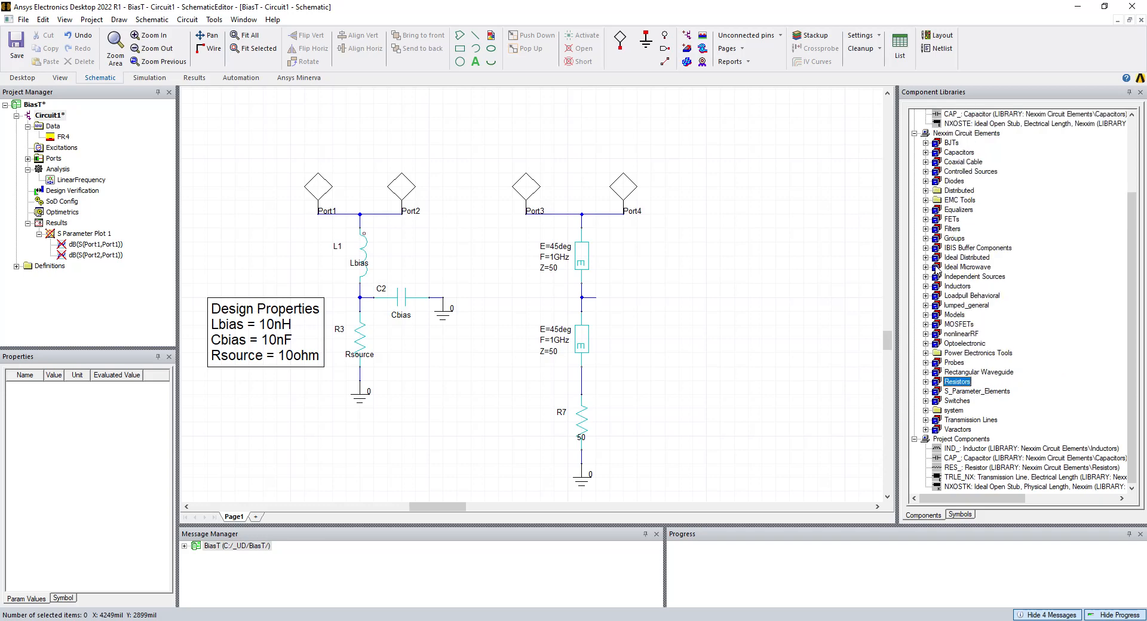
{"action": "left_click", "coordinate": [926, 258]}
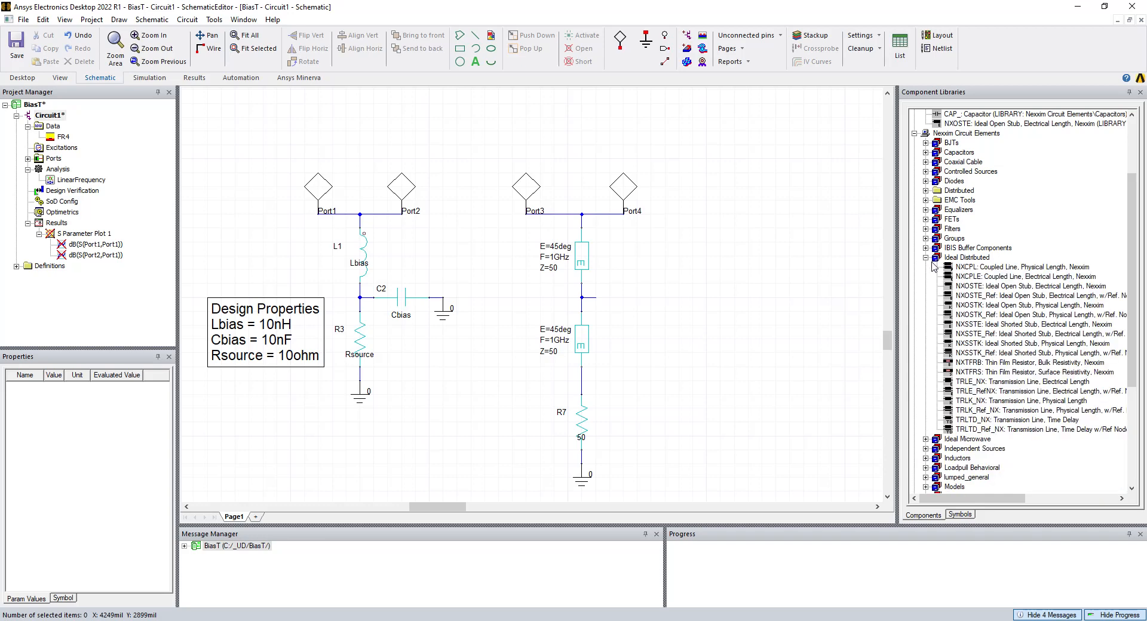
{"action": "left_click", "coordinate": [1038, 287]}
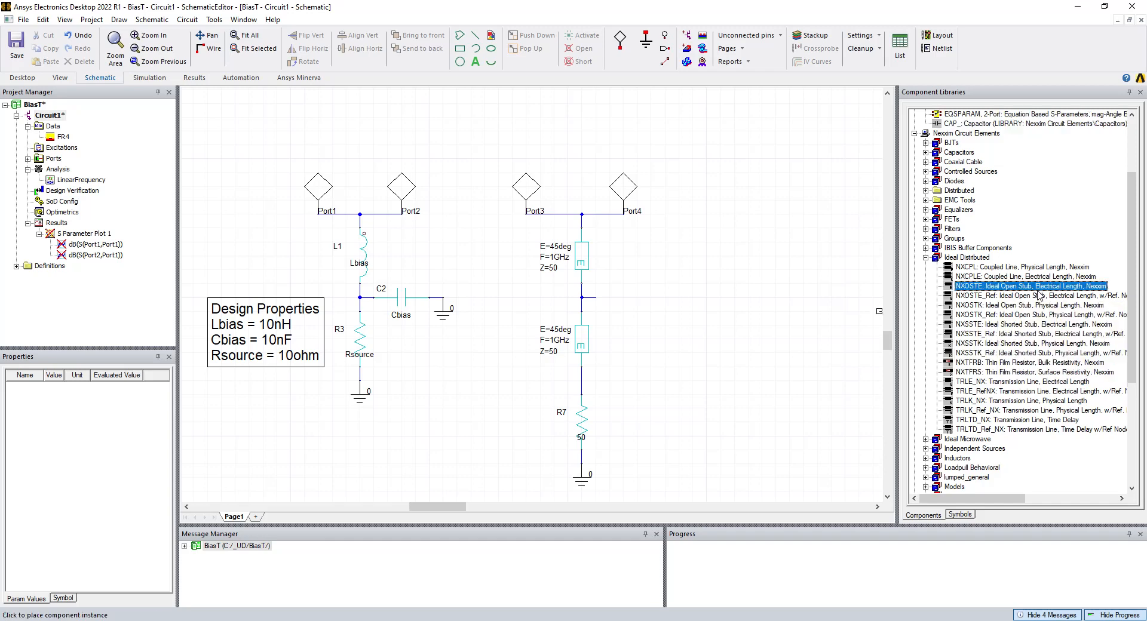
{"action": "left_click", "coordinate": [597, 301]}
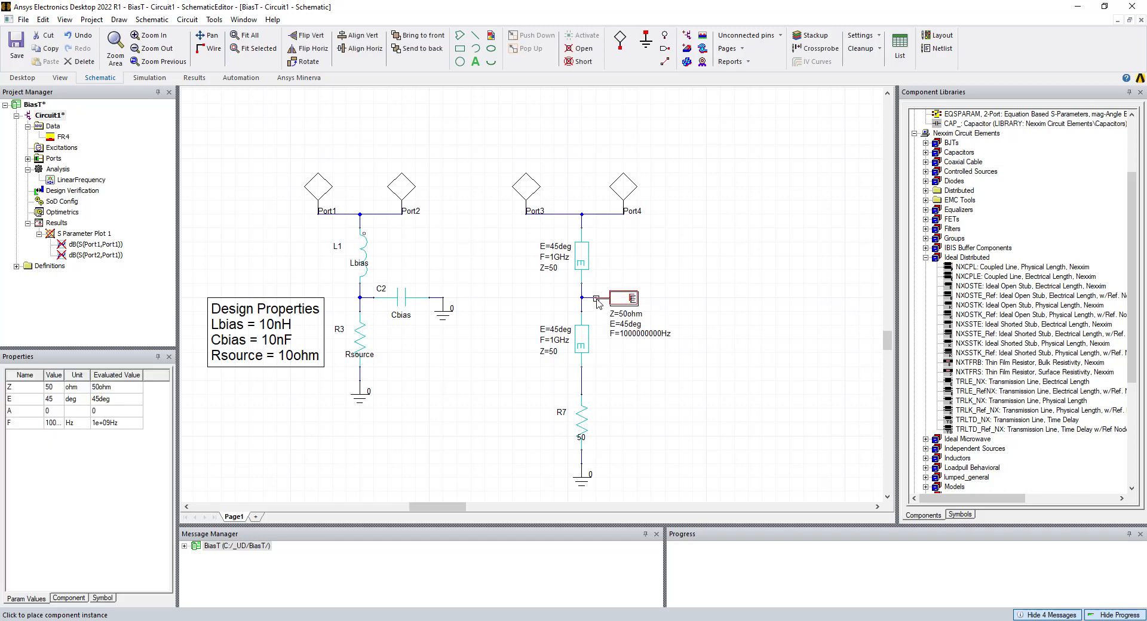
{"action": "key", "text": "Escape"}
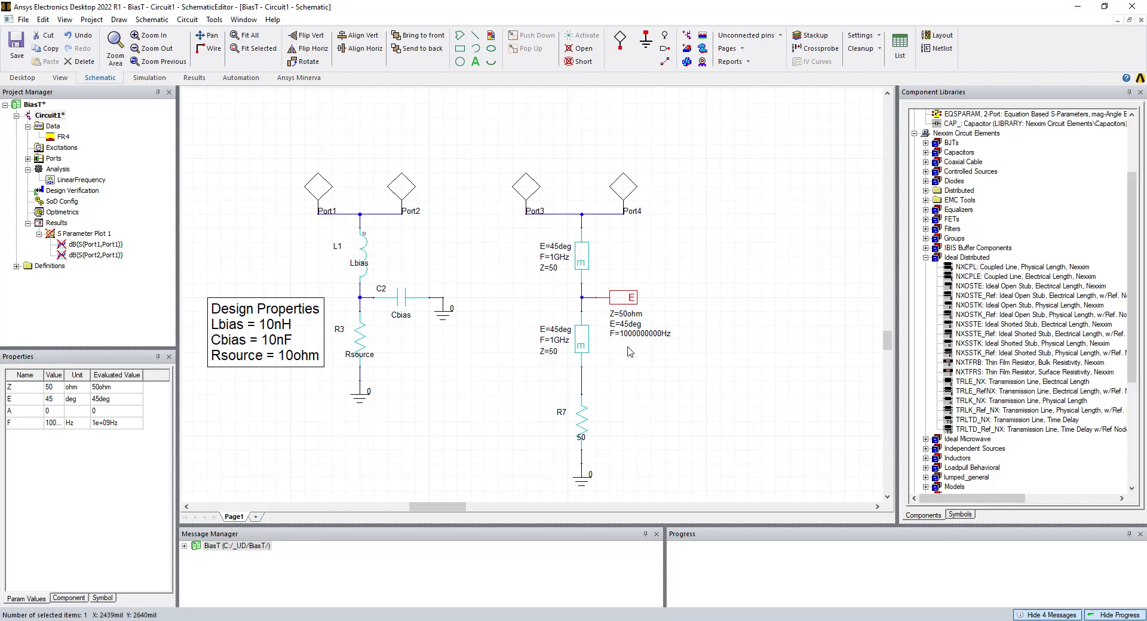
Set the upper transmission line's impedance to a new variable Zstub1 = 50, its electrical length to 90 deg and reference frequency to 3 GHz
{"action": "double_click", "coordinate": [587, 263]}
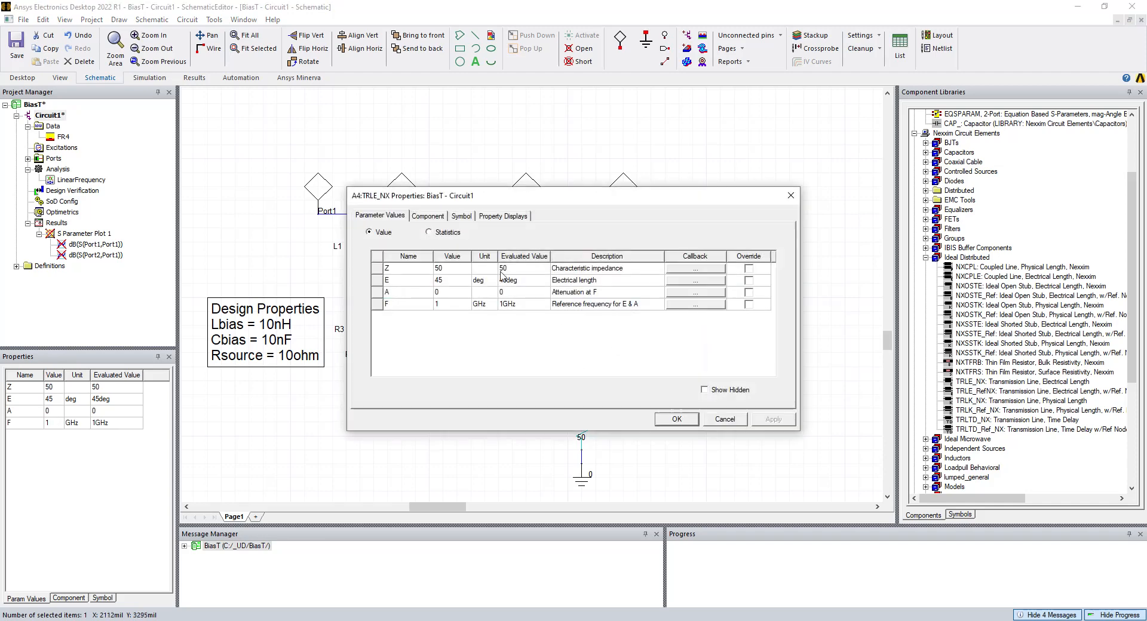
{"action": "left_click", "coordinate": [445, 272]}
{"action": "left_click", "coordinate": [446, 270]}
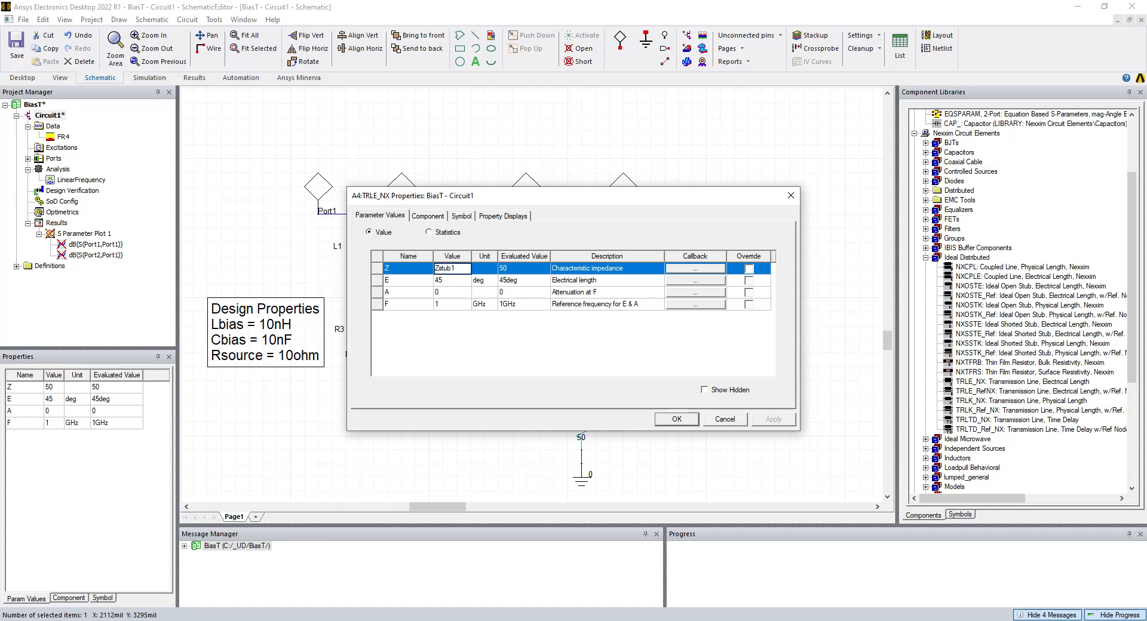
{"action": "left_click", "coordinate": [447, 281]}
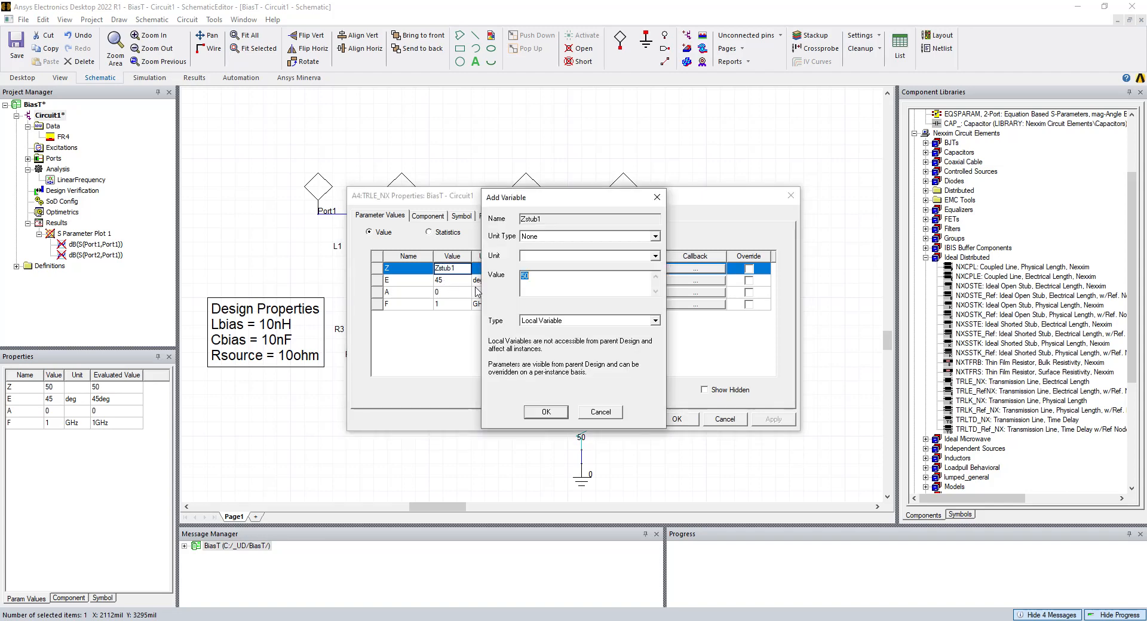
{"action": "key", "text": "Return"}
{"action": "type", "text": "90"}
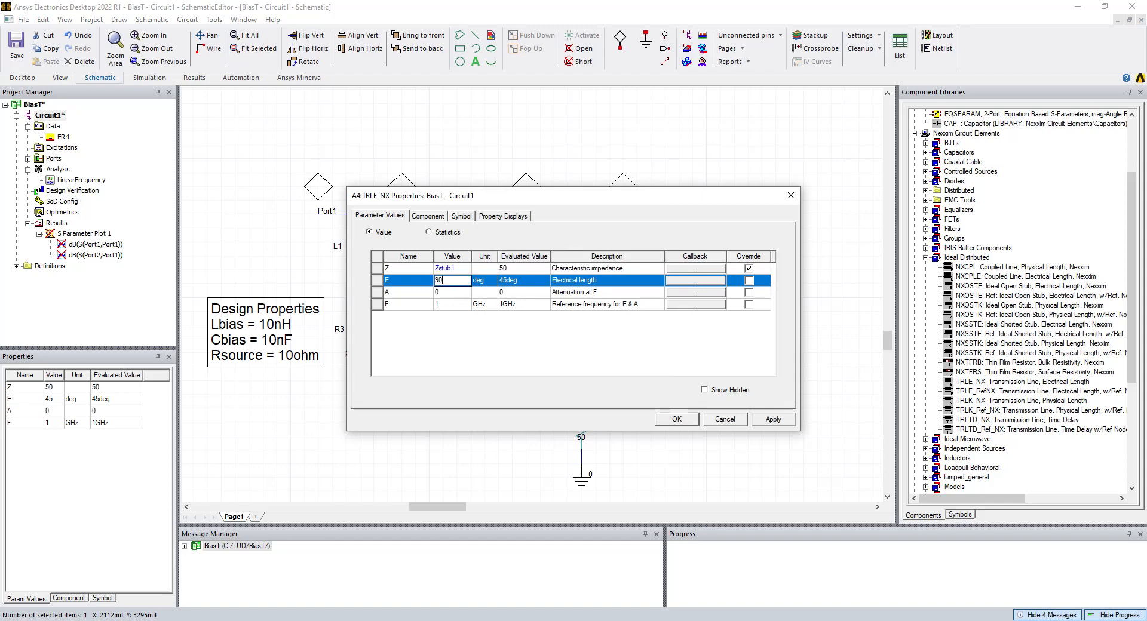
{"action": "left_click", "coordinate": [442, 304]}
{"action": "left_click", "coordinate": [444, 304]}
{"action": "type", "text": "3"}
{"action": "left_click", "coordinate": [670, 417]}
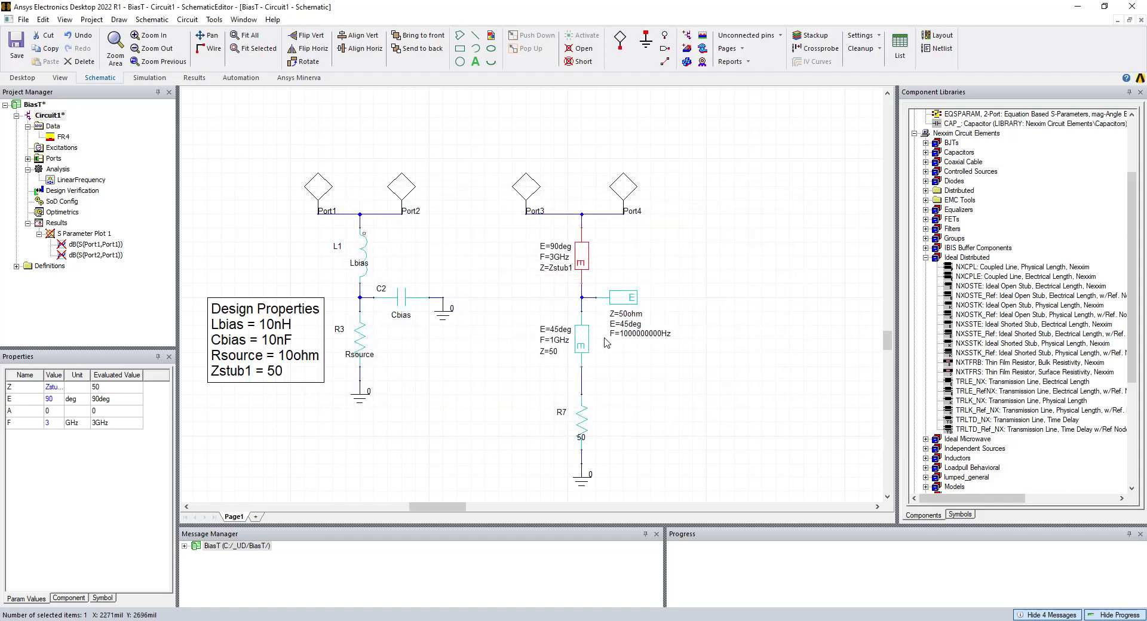
Set the open stub's impedance to a new variable Zstub2 = 50 ohm, its electrical length to 90 deg and reference frequency to 3 GHz
{"action": "double_click", "coordinate": [627, 297]}
{"action": "left_click", "coordinate": [459, 269]}
{"action": "left_click", "coordinate": [459, 269]}
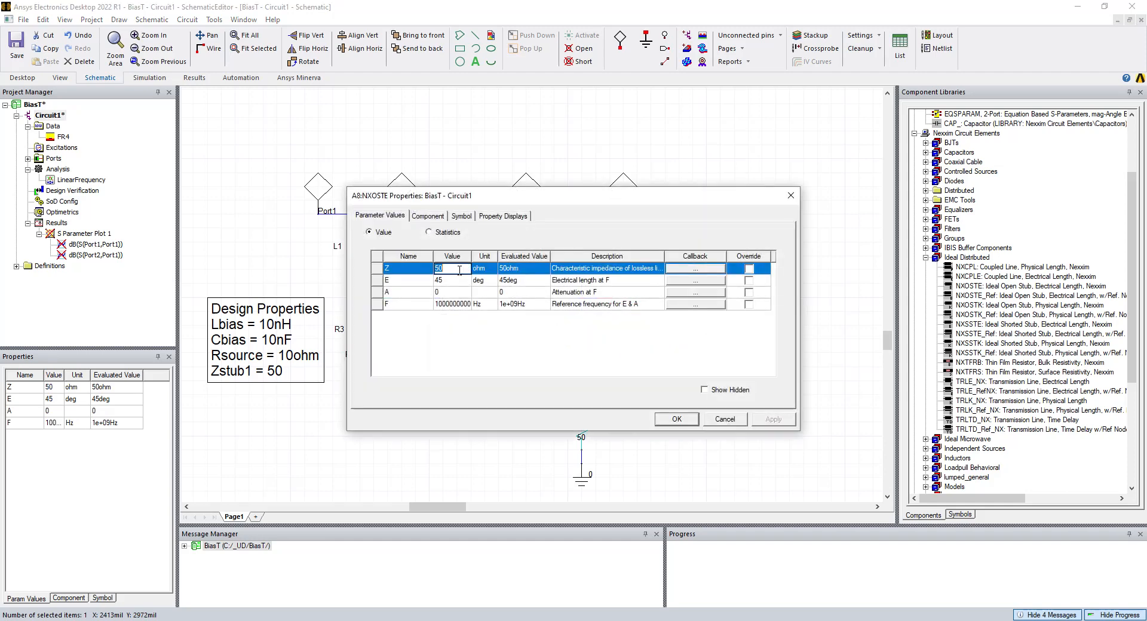
{"action": "type", "text": "Zstub2"}
{"action": "left_click", "coordinate": [459, 281]}
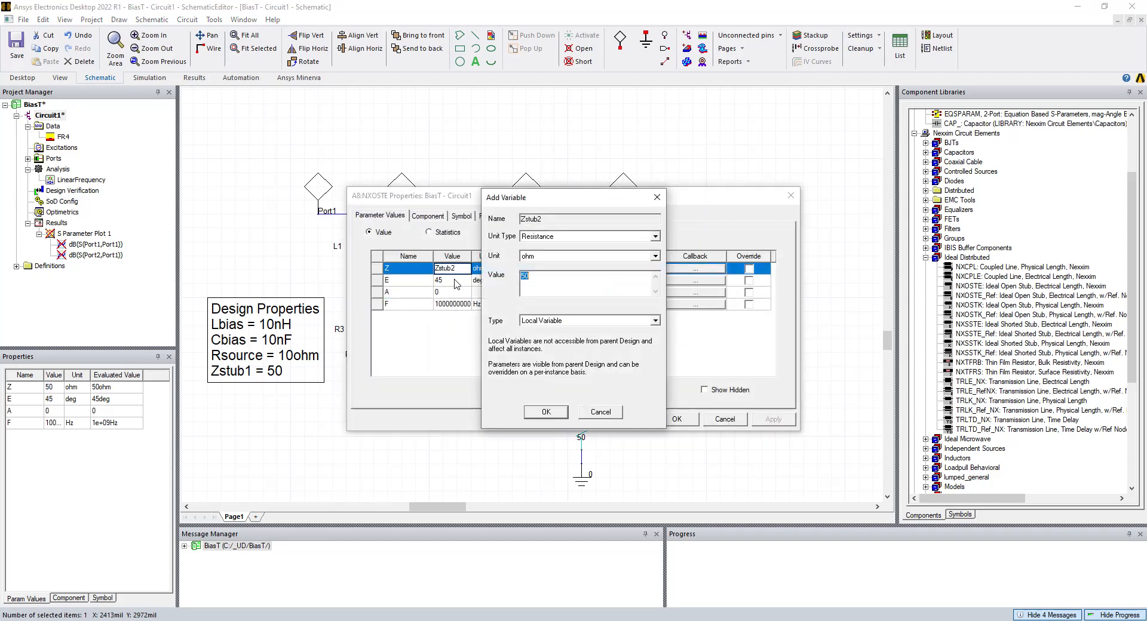
{"action": "key", "text": "Return"}
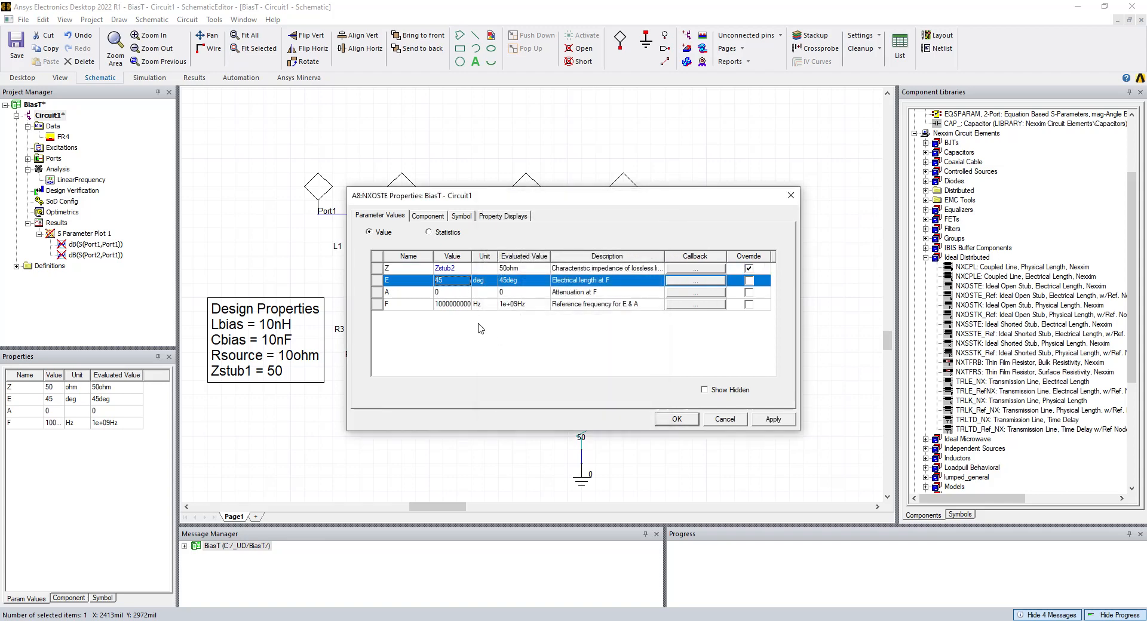
{"action": "type", "text": "90"}
{"action": "left_click", "coordinate": [448, 304]}
{"action": "type", "text": "3GHz"}
{"action": "key", "text": "Return"}
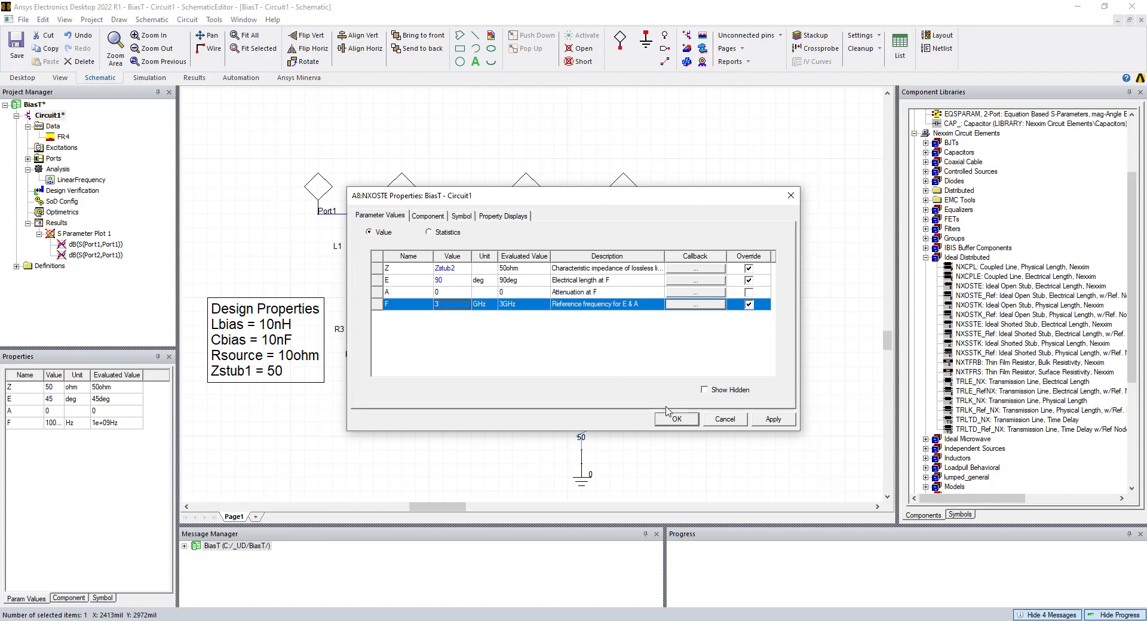
{"action": "left_click", "coordinate": [681, 421]}
Set the lower transmission line's impedance to a new variable Zstub3 = 50, its electrical length to 90 deg and reference frequency to 3 GHz
{"action": "double_click", "coordinate": [578, 345]}
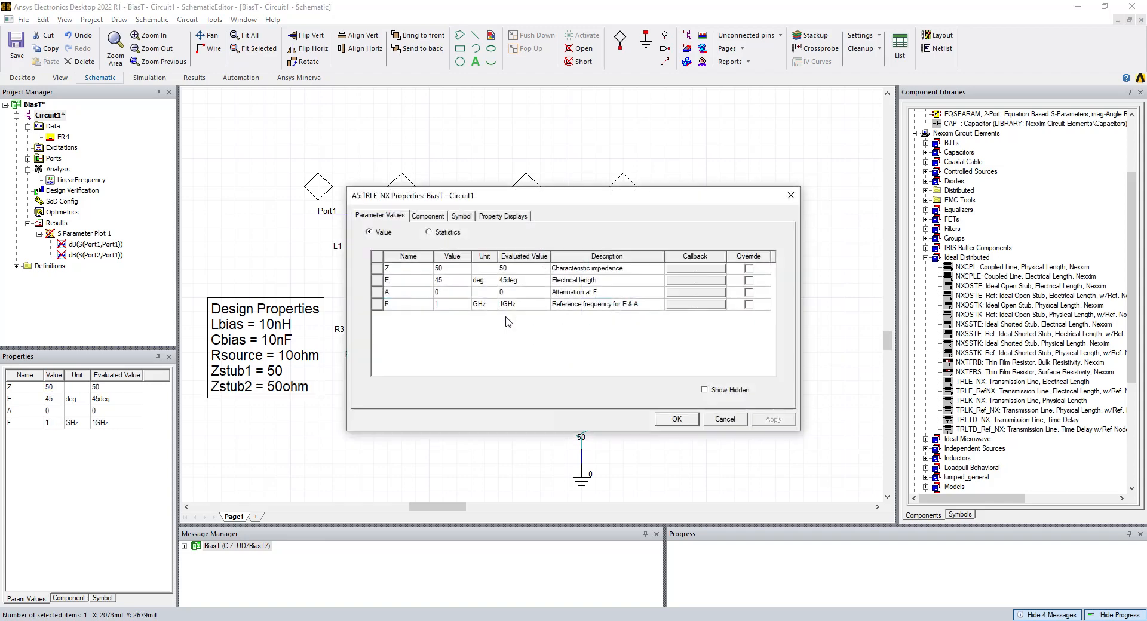
{"action": "left_click", "coordinate": [451, 268]}
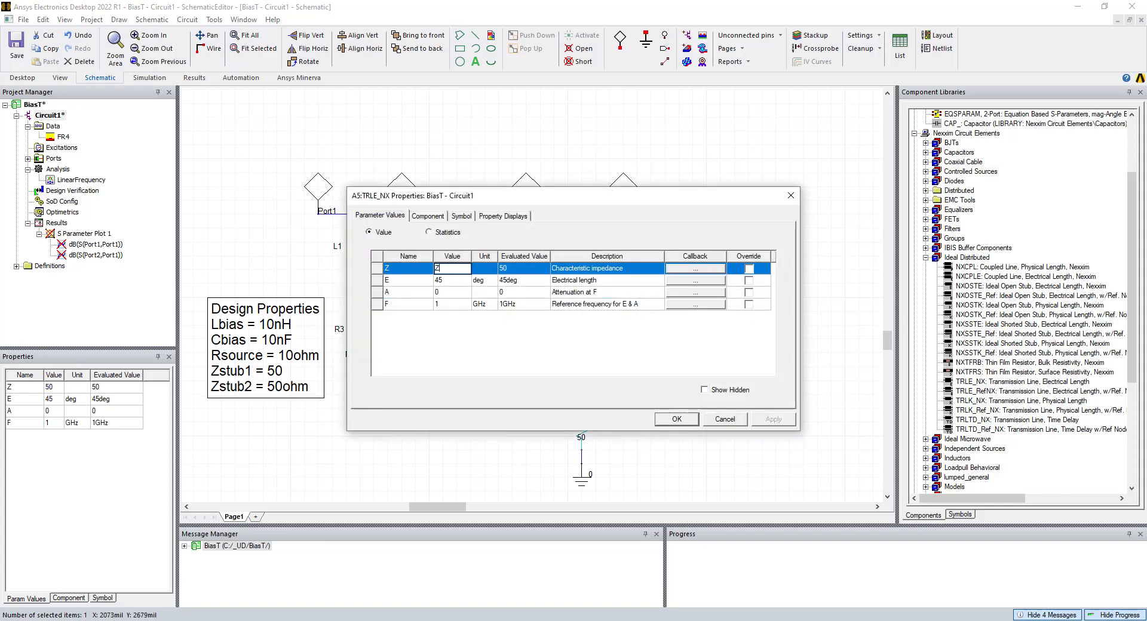
{"action": "key", "text": "Return"}
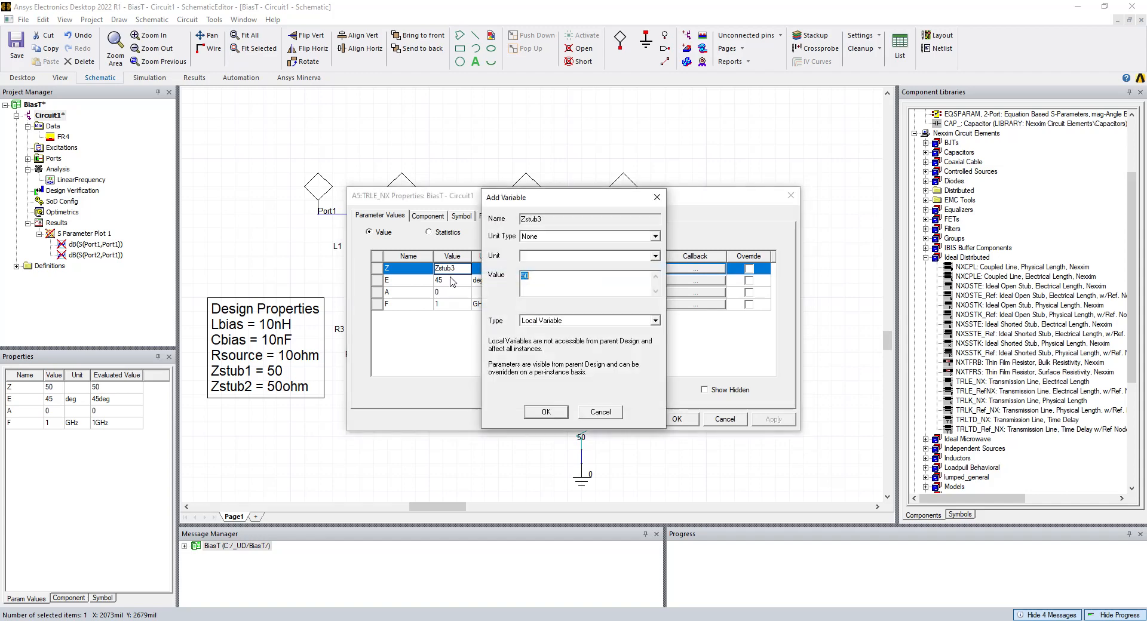
{"action": "left_click", "coordinate": [547, 412]}
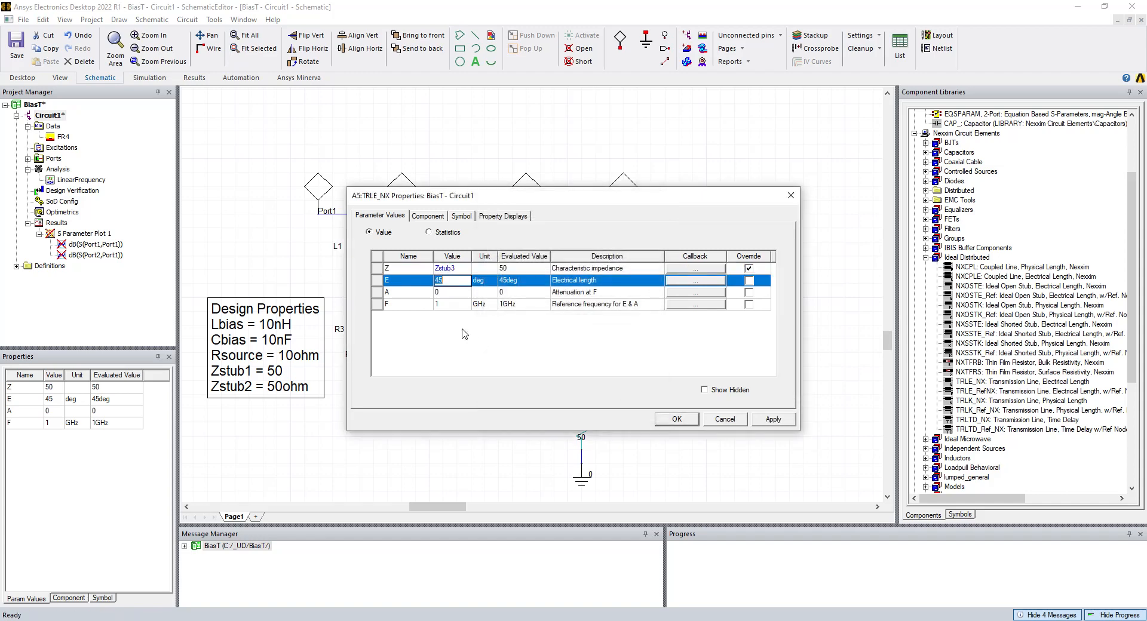
{"action": "key", "text": "Return"}
{"action": "left_click", "coordinate": [442, 306]}
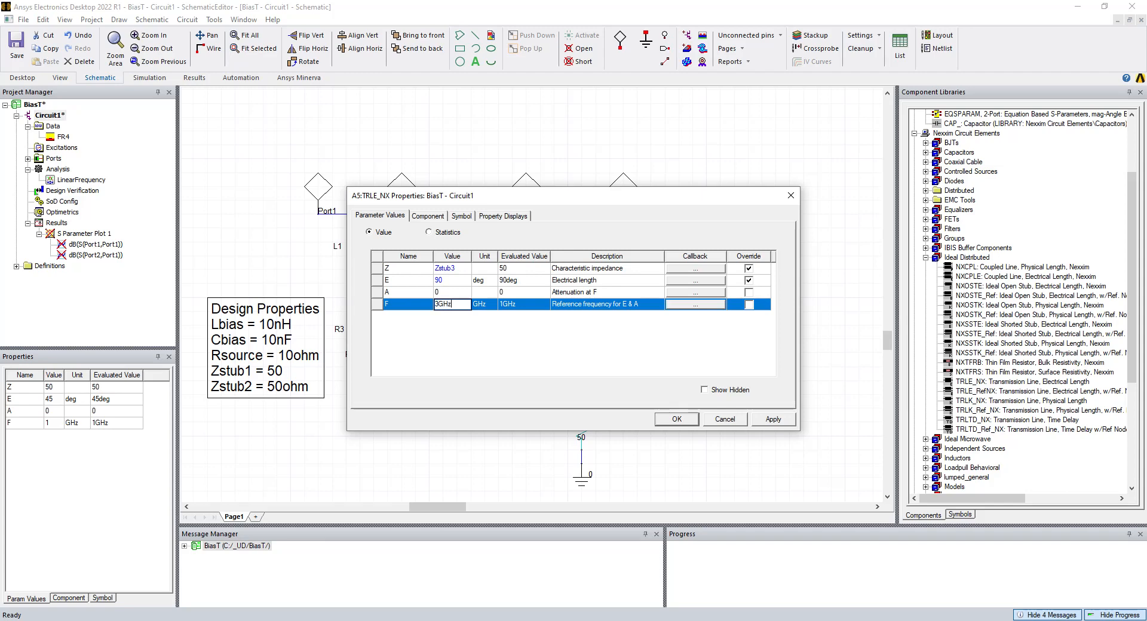
{"action": "left_click", "coordinate": [685, 420]}
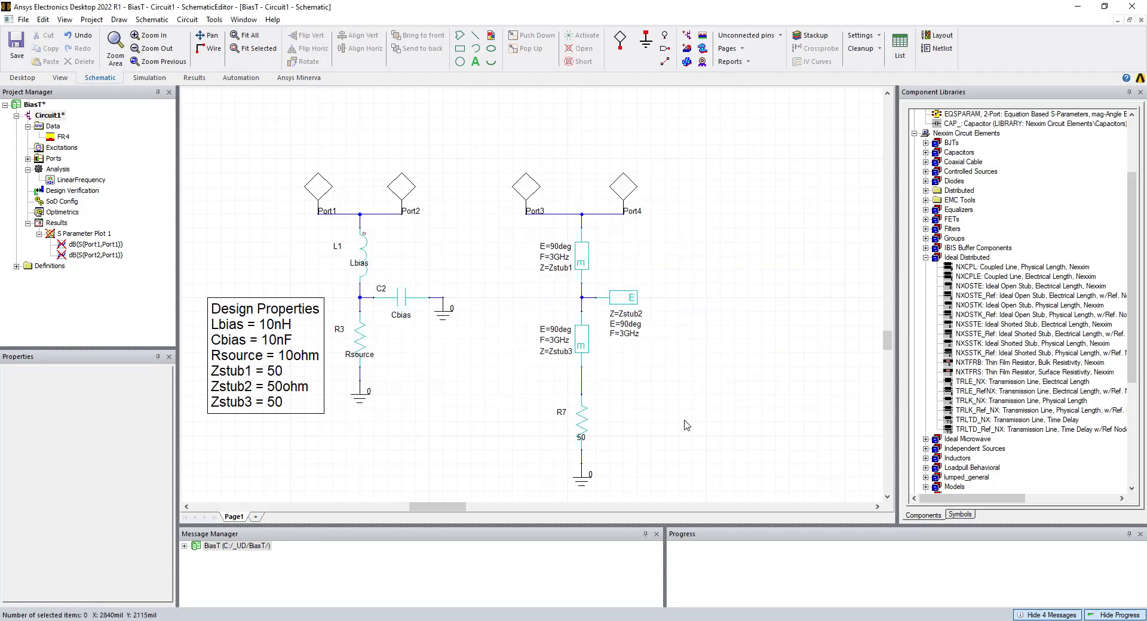
Set the resistance of R7 below the lower transmission line to the existing variable Rsource
{"action": "double_click", "coordinate": [586, 421]}
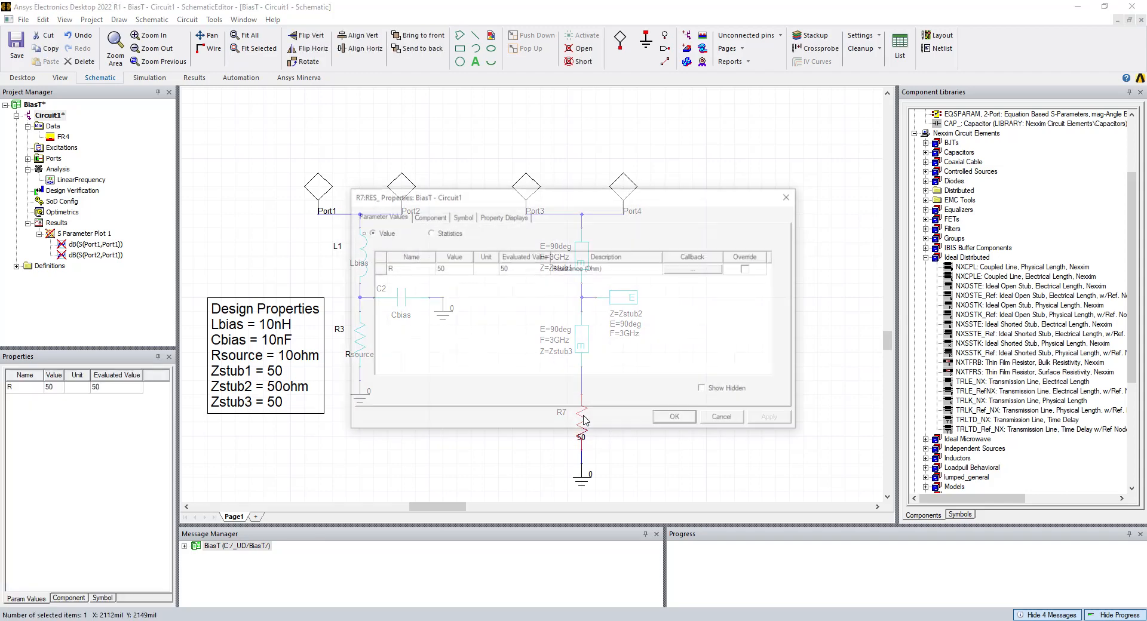
{"action": "left_click", "coordinate": [449, 269]}
{"action": "type", "text": "Rsou"}
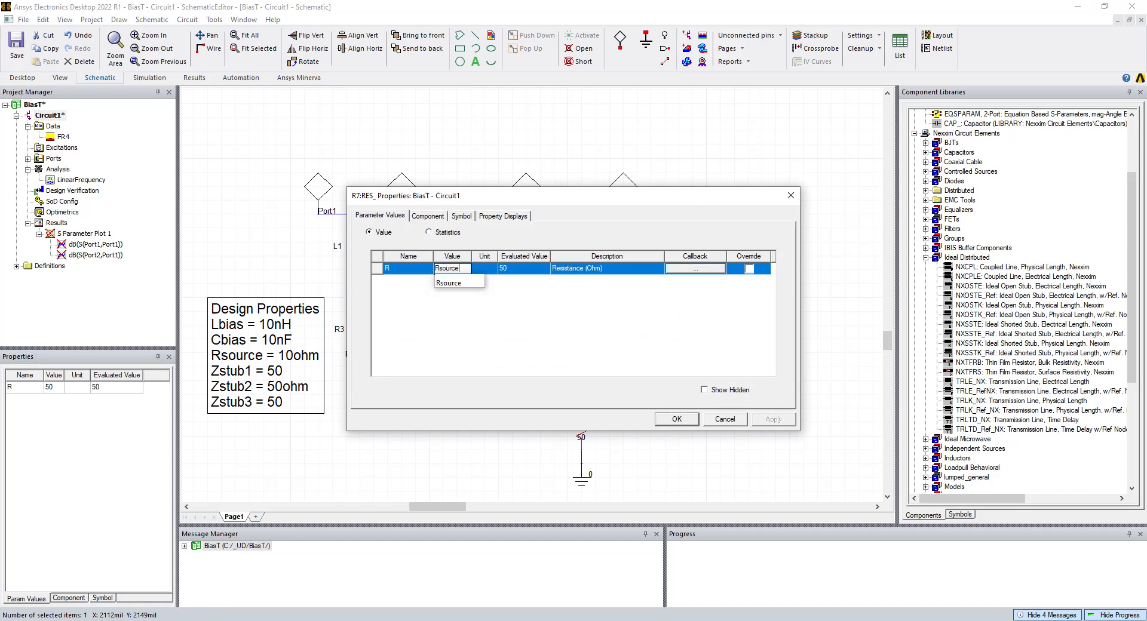
{"action": "type", "text": "rce"}
{"action": "left_click", "coordinate": [451, 282]}
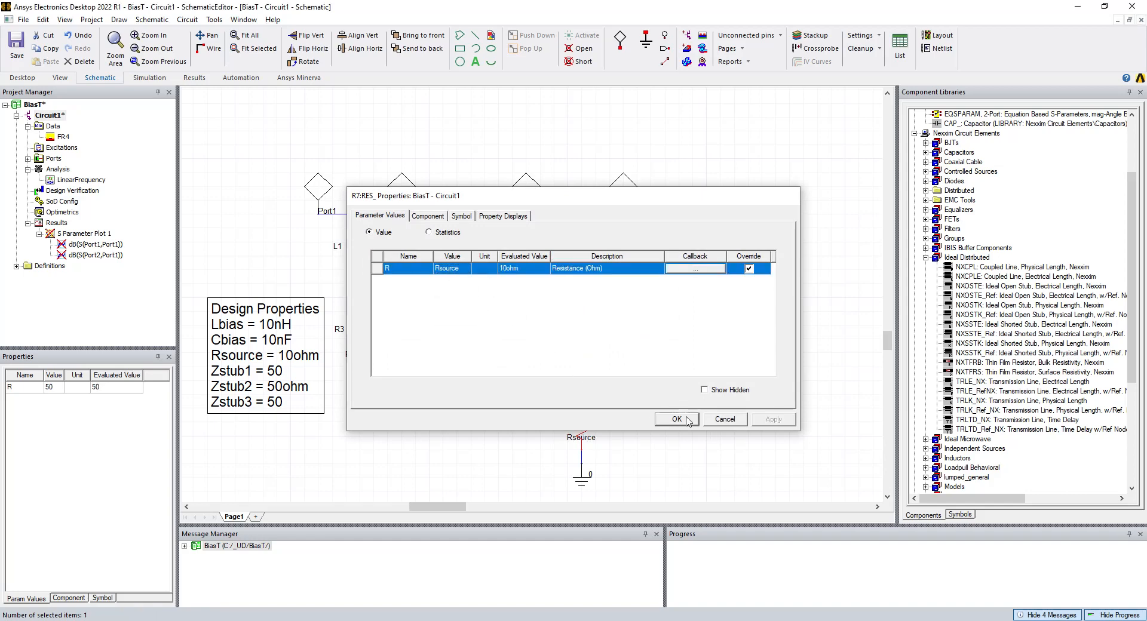
{"action": "left_click", "coordinate": [689, 420]}
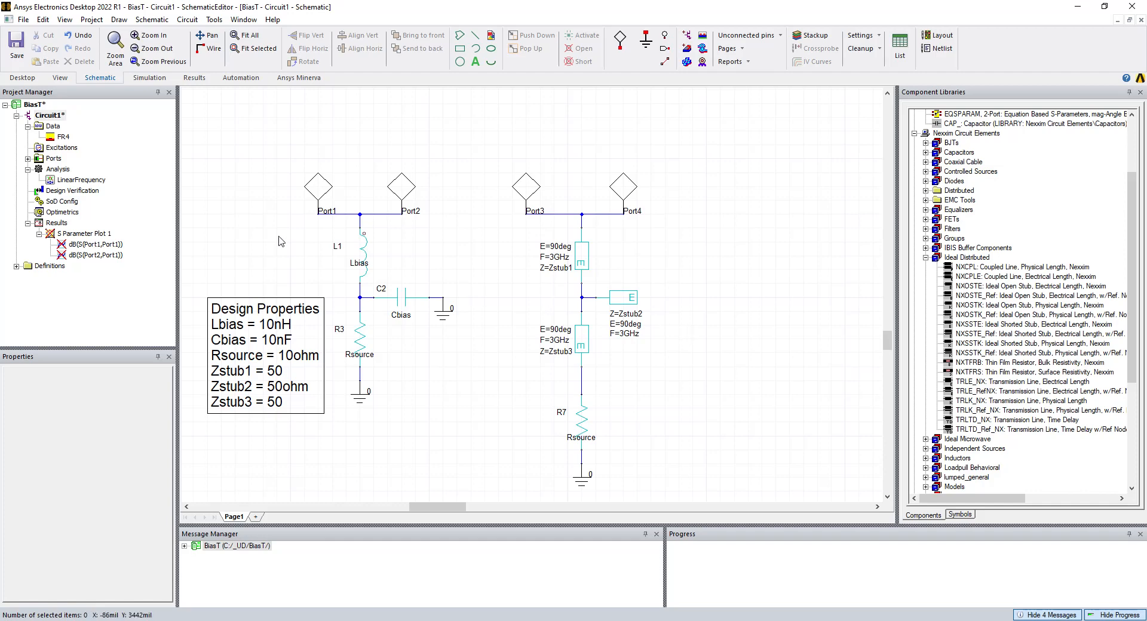
Analyze the LinearFrequency setup and add dB(S(Port3,Port3)) and dB(S(Port4,Port3)) traces to S Parameter Plot 1
{"action": "right_click", "coordinate": [78, 180]}
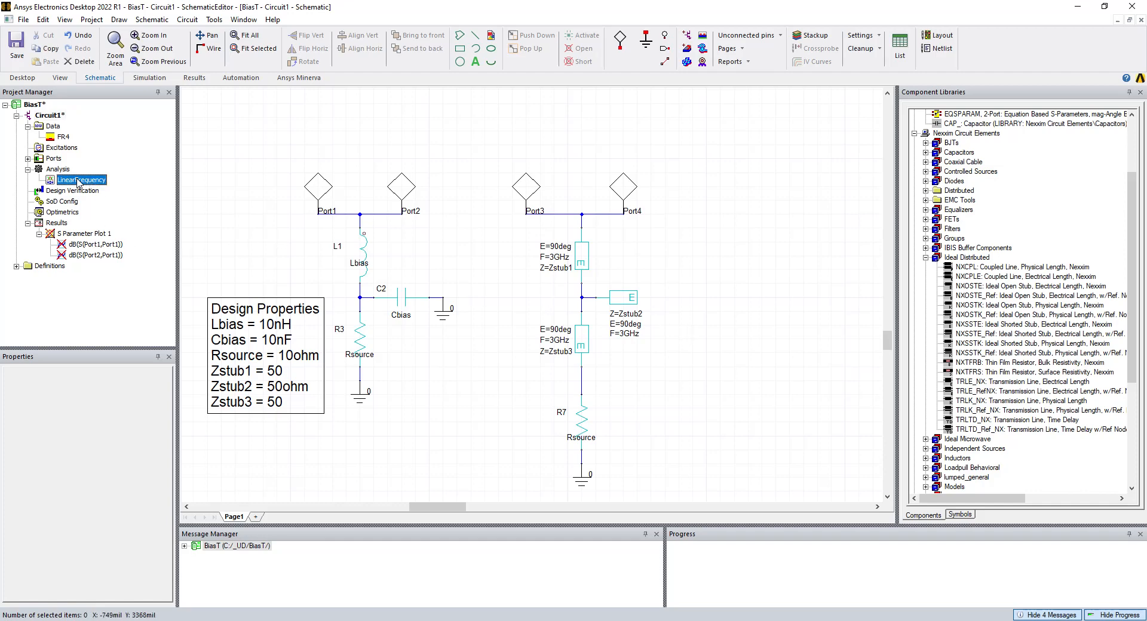
{"action": "left_click", "coordinate": [110, 234]}
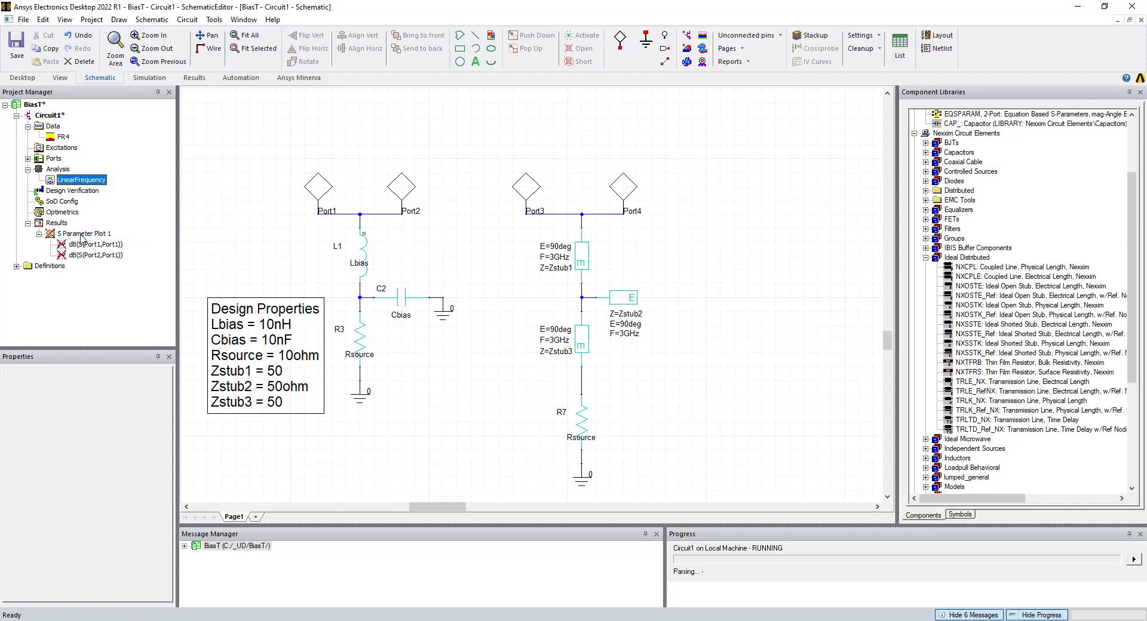
{"action": "right_click", "coordinate": [82, 237]}
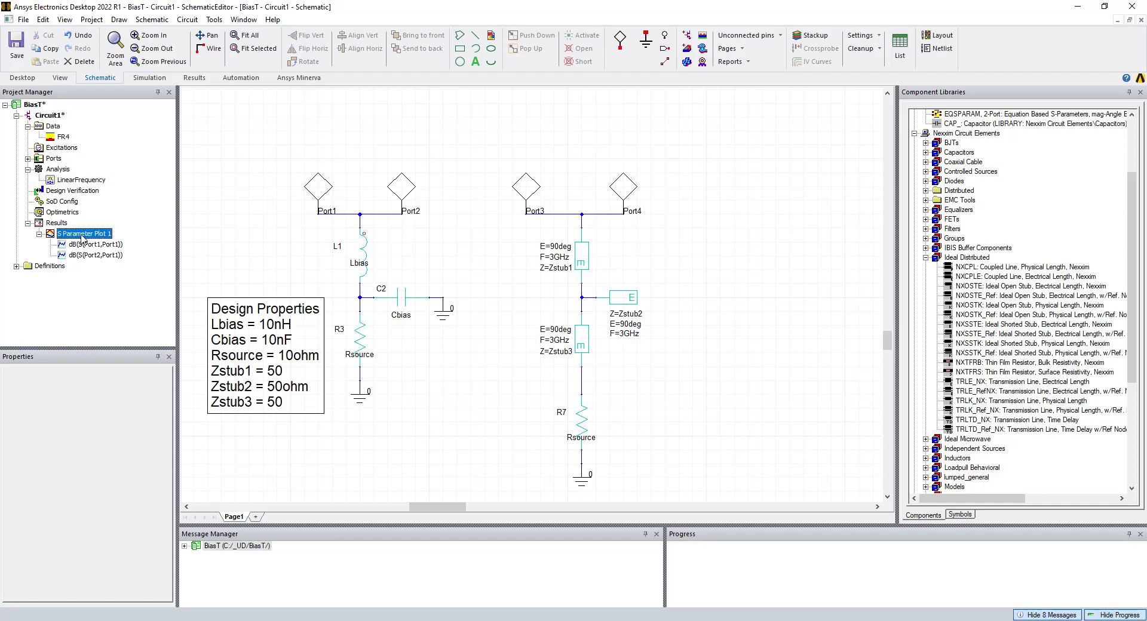
{"action": "left_click", "coordinate": [127, 316]}
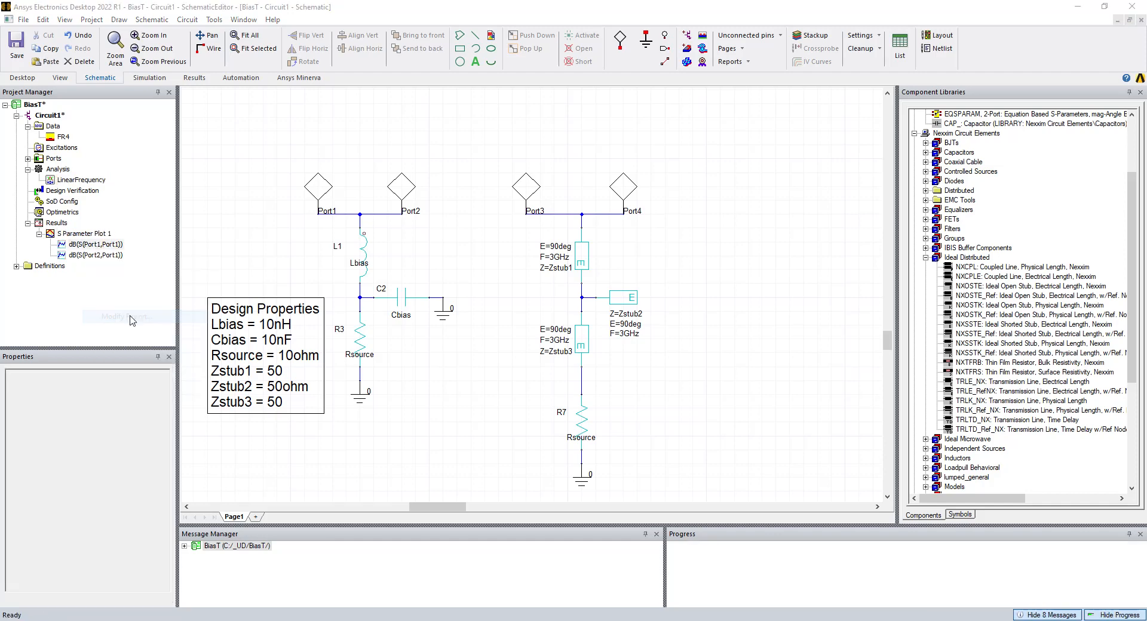
{"action": "left_click_drag", "start_coordinate": [528, 364], "coordinate": [533, 373]}
{"action": "left_click", "coordinate": [498, 373]}
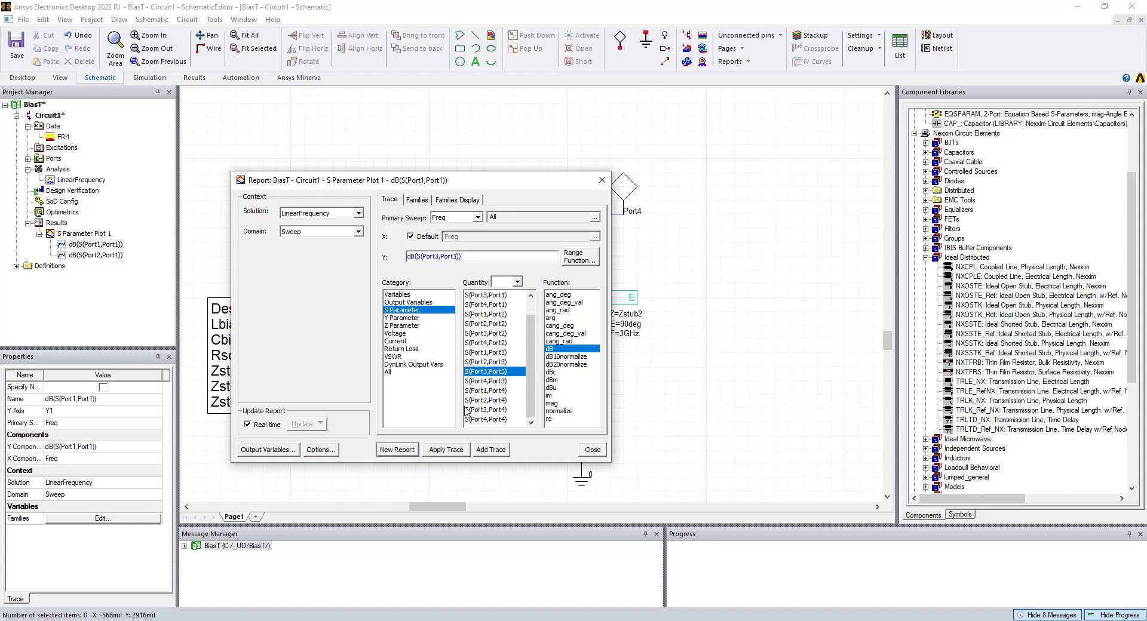
{"action": "left_click", "coordinate": [485, 449]}
{"action": "left_click", "coordinate": [488, 382]}
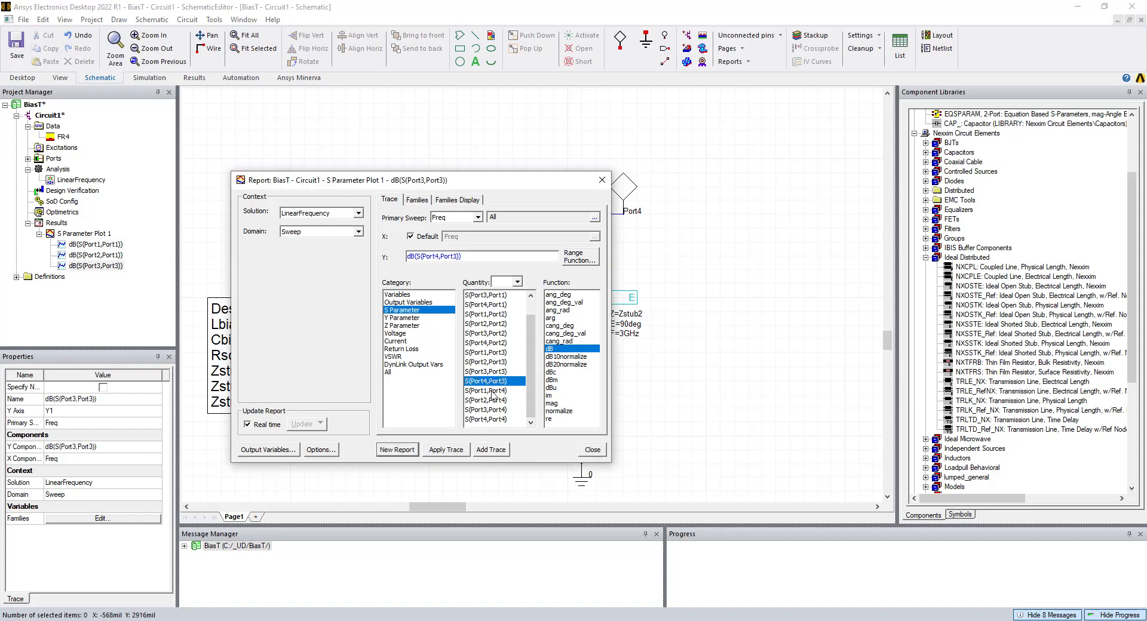
{"action": "left_click", "coordinate": [491, 450]}
{"action": "left_click", "coordinate": [592, 449]}
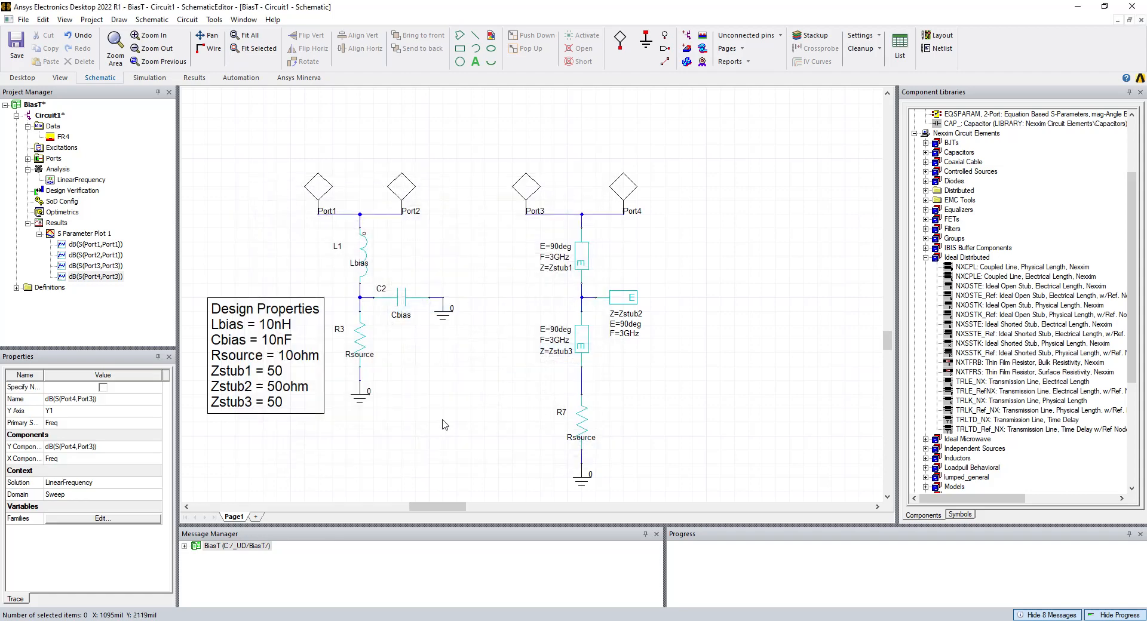
Open S Parameter Plot 1 and set the minimum of its Y1 axis scaling to -30
{"action": "double_click", "coordinate": [99, 233]}
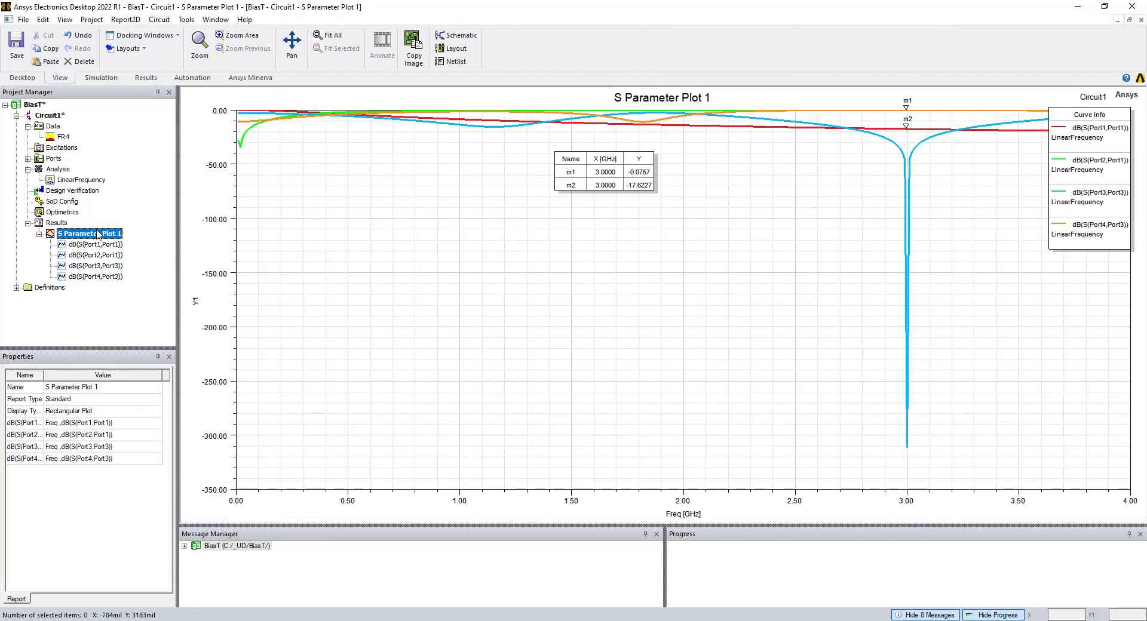
{"action": "double_click", "coordinate": [225, 161]}
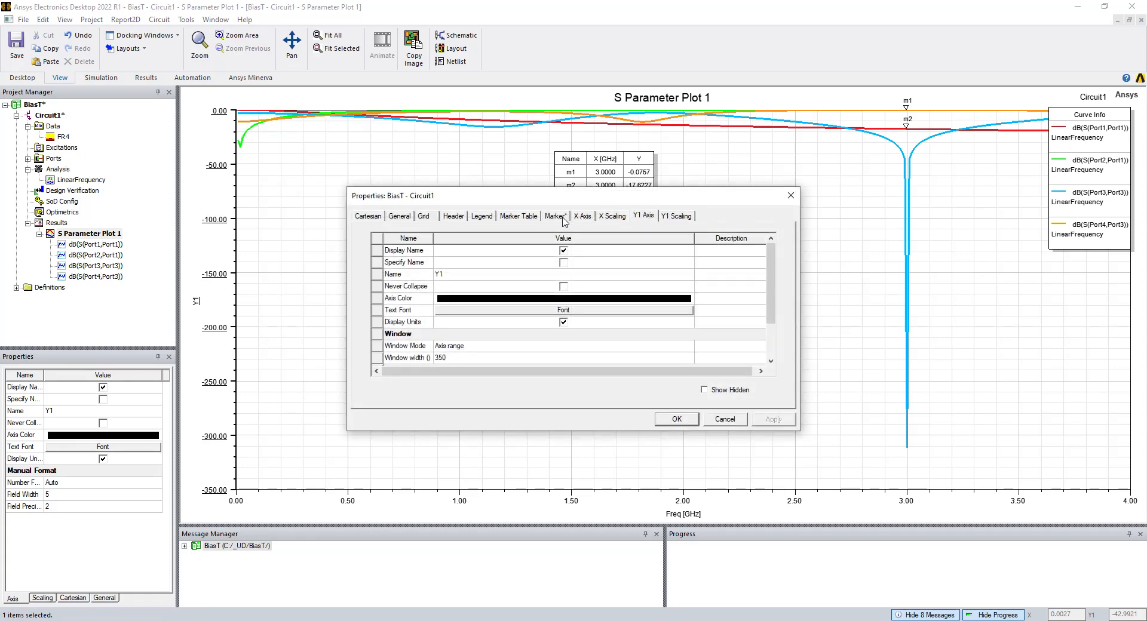
{"action": "left_click", "coordinate": [673, 216]}
{"action": "left_click", "coordinate": [461, 274]}
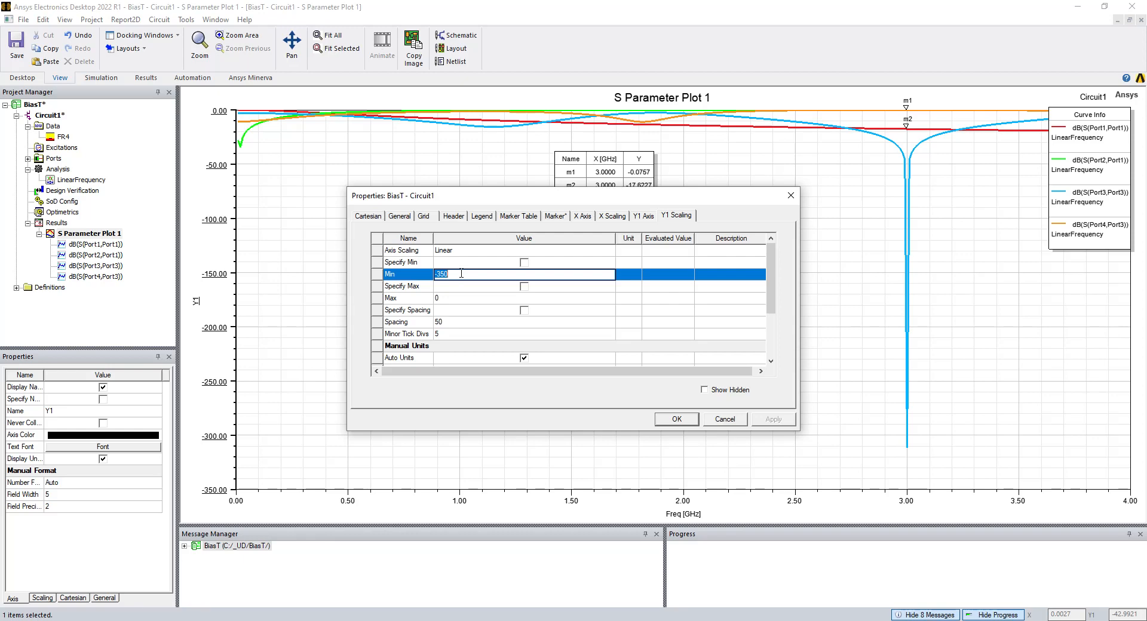
{"action": "type", "text": "-30"}
{"action": "key", "text": "Return"}
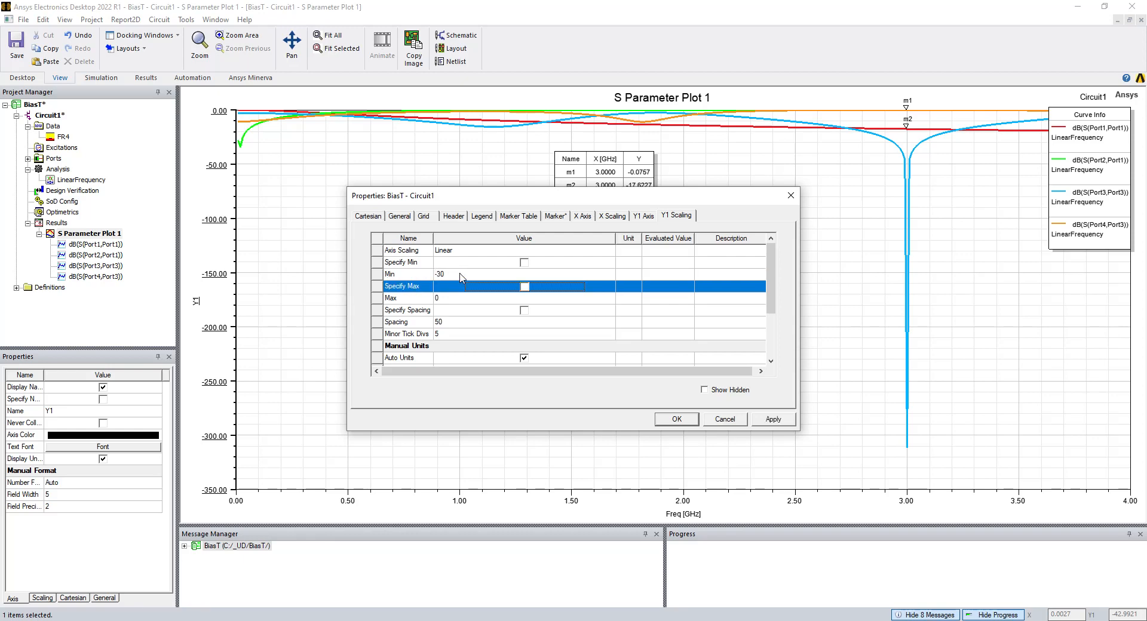
{"action": "left_click", "coordinate": [667, 423]}
{"action": "left_click", "coordinate": [667, 423]}
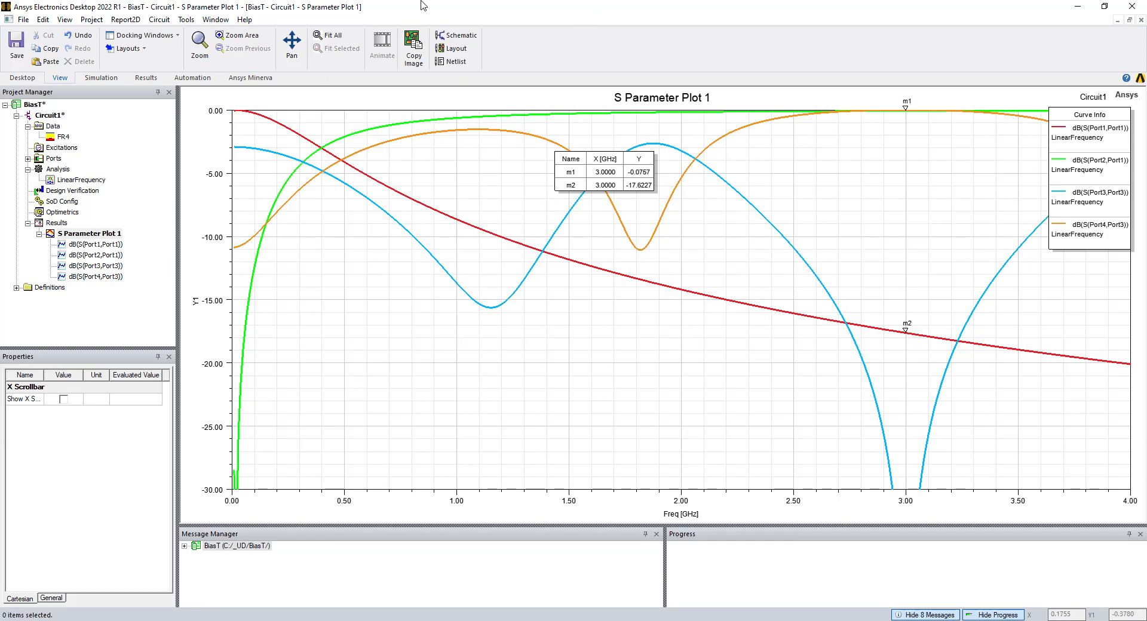
Return to the Circuit1 schematic and add a parametric Optimetrics setup sweeping Zstub1 in linear steps from 10 to 100, step 10
{"action": "double_click", "coordinate": [49, 115]}
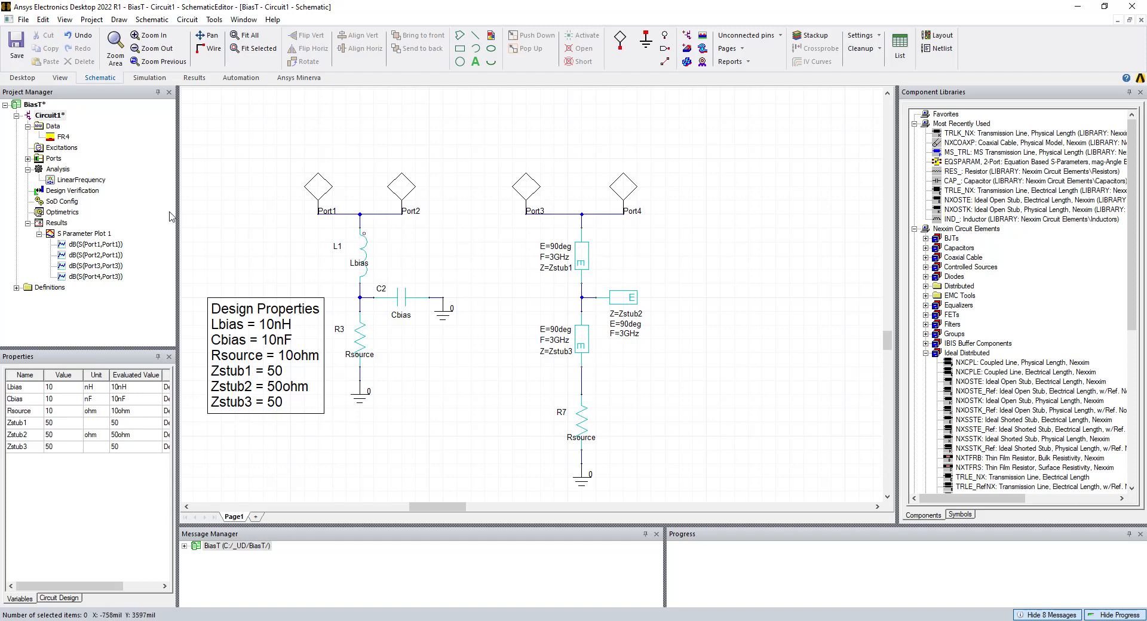
{"action": "left_click", "coordinate": [56, 213]}
{"action": "right_click", "coordinate": [55, 214]}
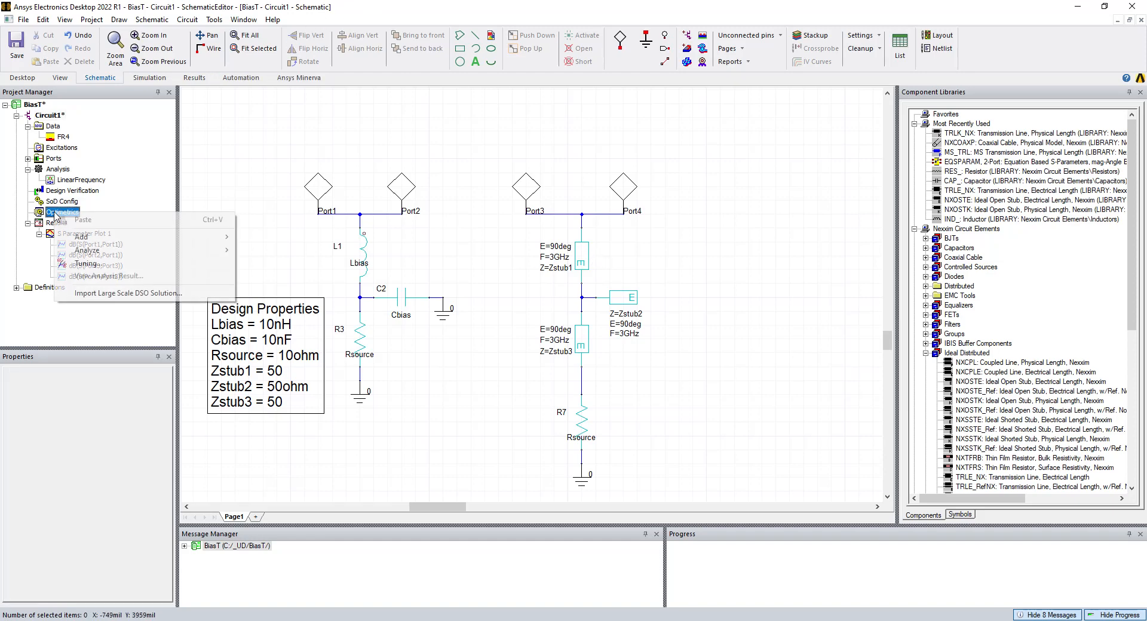
{"action": "mouse_move", "coordinate": [90, 237]}
{"action": "left_click", "coordinate": [269, 238]}
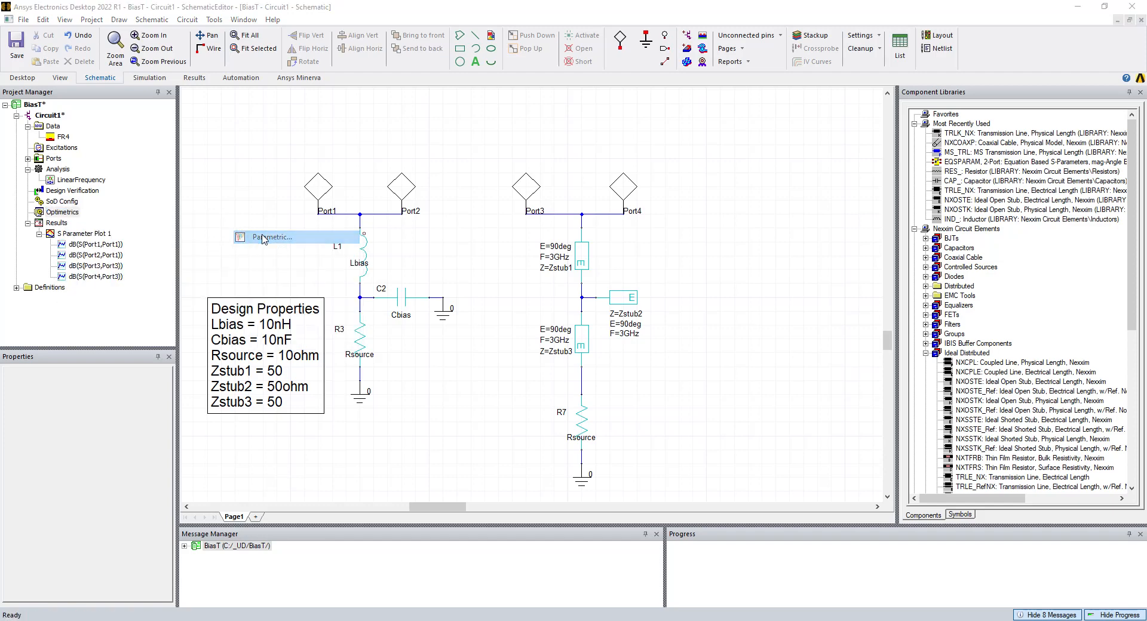
{"action": "left_click", "coordinate": [710, 204]}
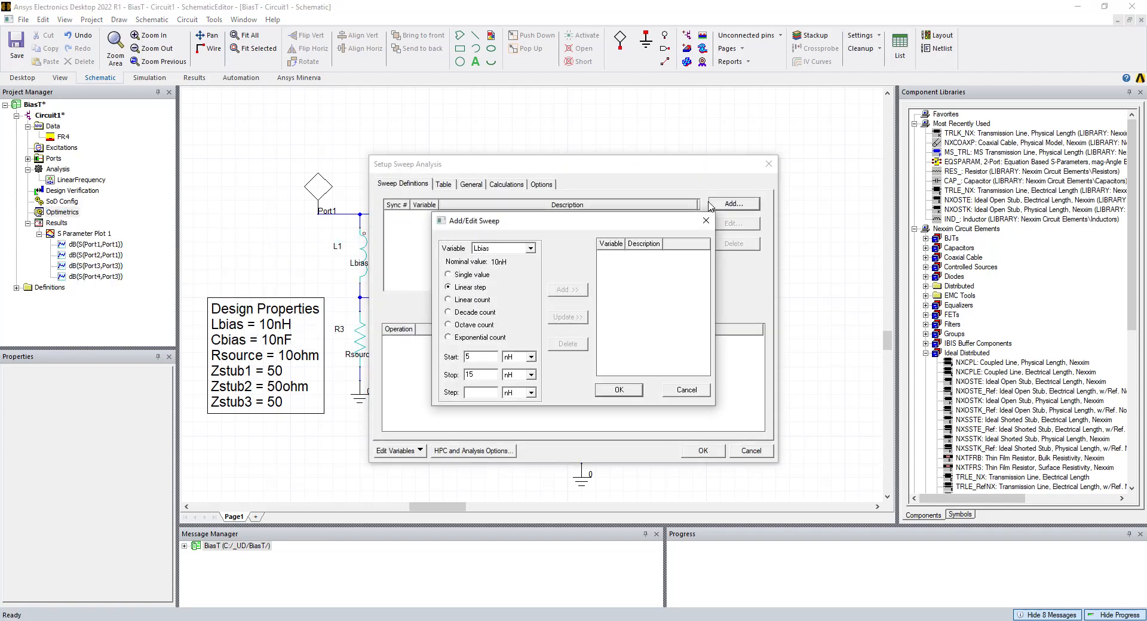
{"action": "left_click", "coordinate": [530, 248]}
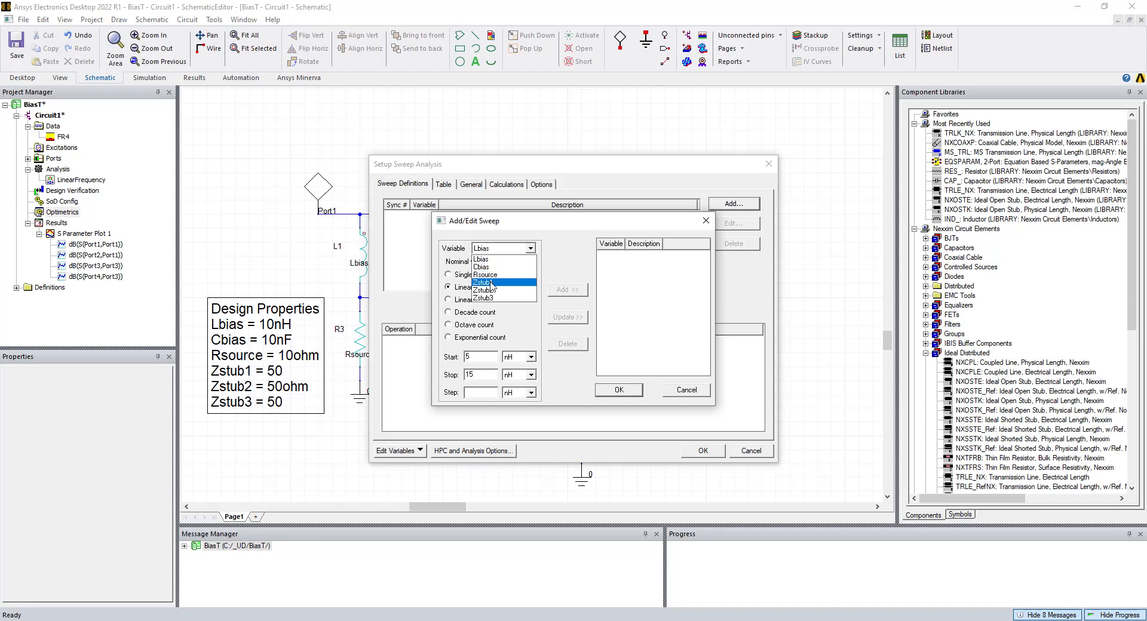
{"action": "left_click", "coordinate": [492, 287]}
{"action": "left_click_drag", "start_coordinate": [481, 356], "coordinate": [437, 358]}
{"action": "type", "text": "10"}
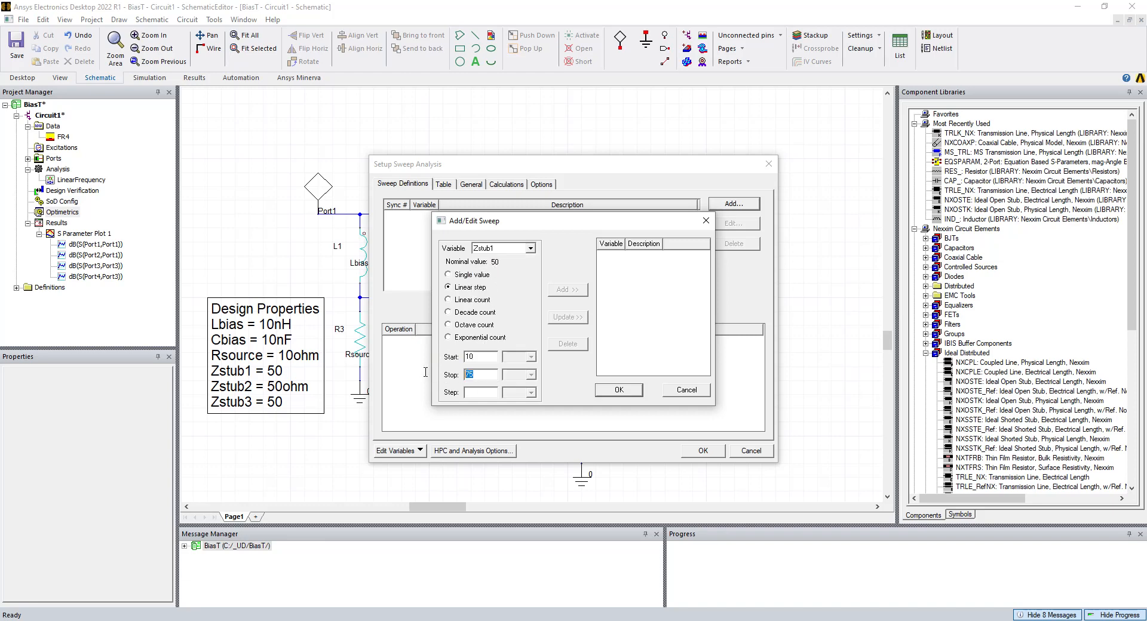
{"action": "type", "text": "100"}
{"action": "type", "text": "1"}
{"action": "type", "text": "0"}
{"action": "left_click", "coordinate": [555, 288]}
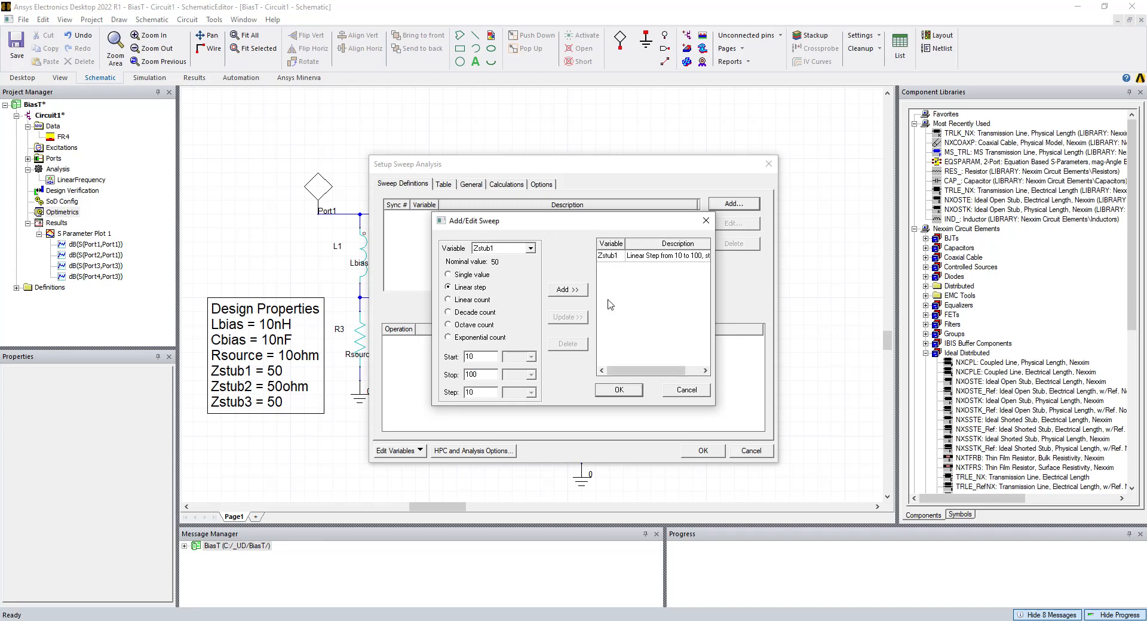
{"action": "left_click", "coordinate": [618, 390]}
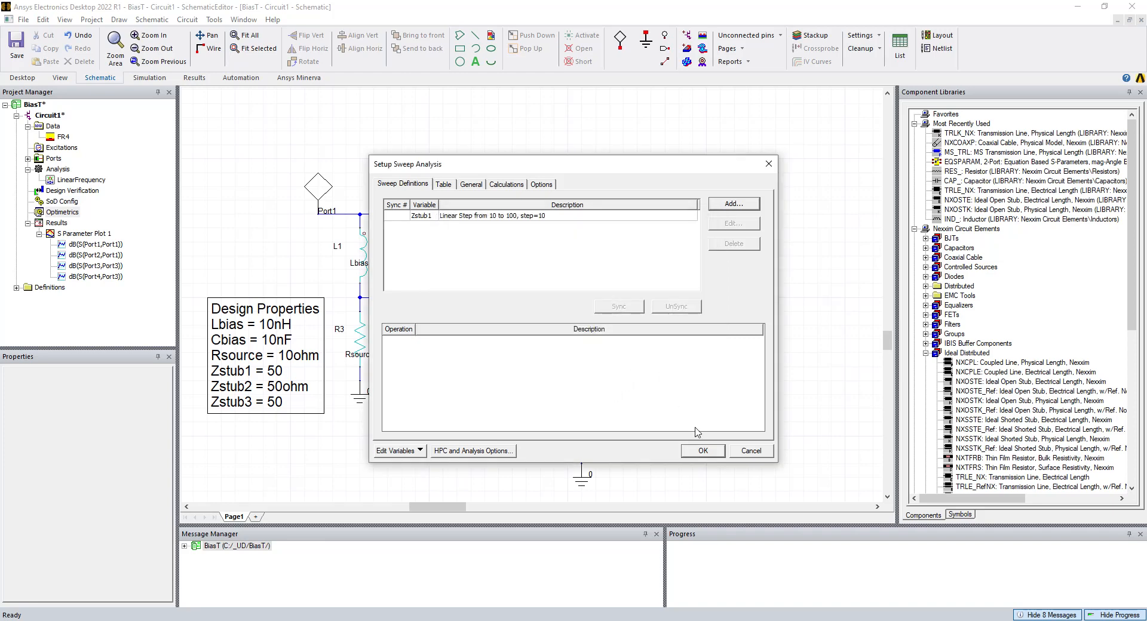
{"action": "left_click", "coordinate": [702, 451]}
Rename the new parametric setup under Optimetrics as Zstub1Sweep
{"action": "left_click", "coordinate": [62, 214]}
{"action": "left_click", "coordinate": [27, 213]}
{"action": "left_click", "coordinate": [69, 222]}
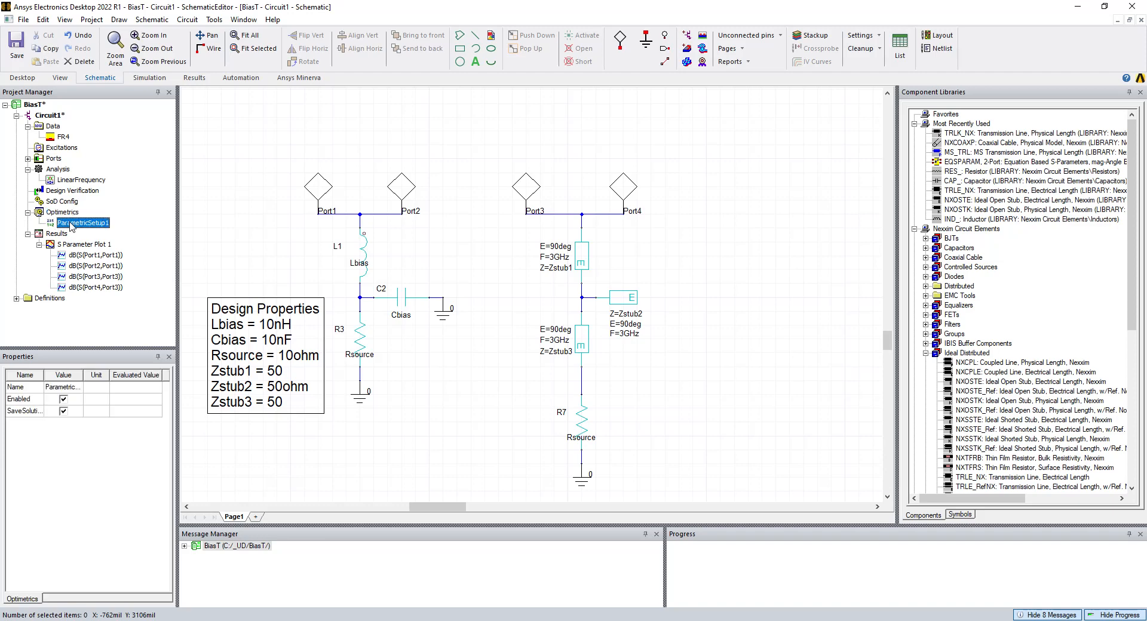
{"action": "right_click", "coordinate": [69, 223]}
{"action": "left_click", "coordinate": [102, 260]}
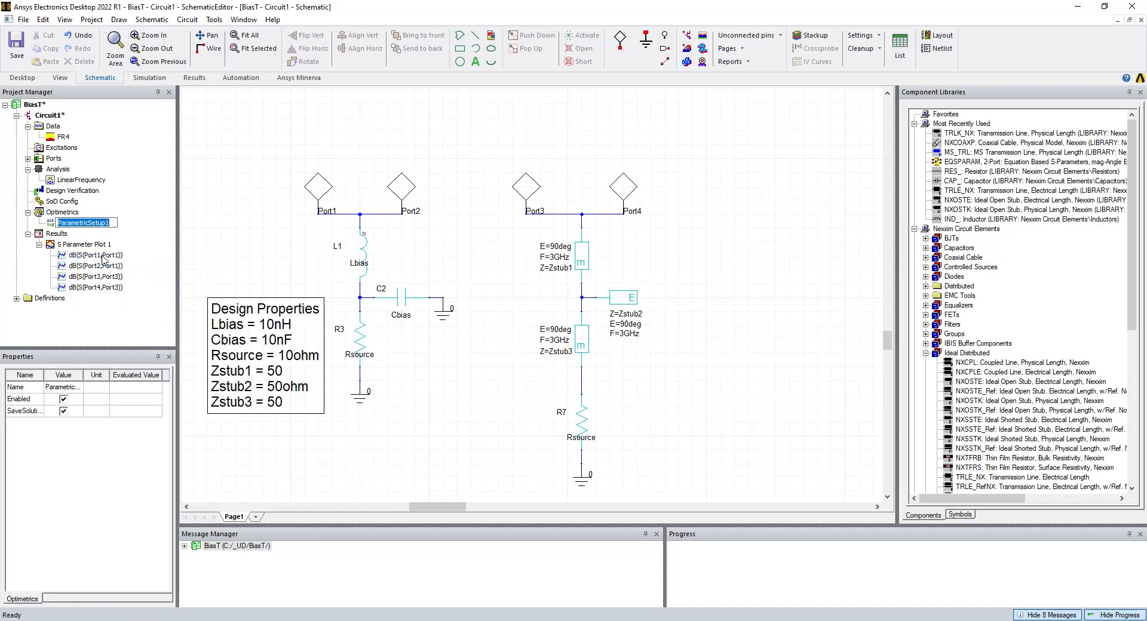
{"action": "type", "text": "Zstub"}
{"action": "key", "text": "Return"}
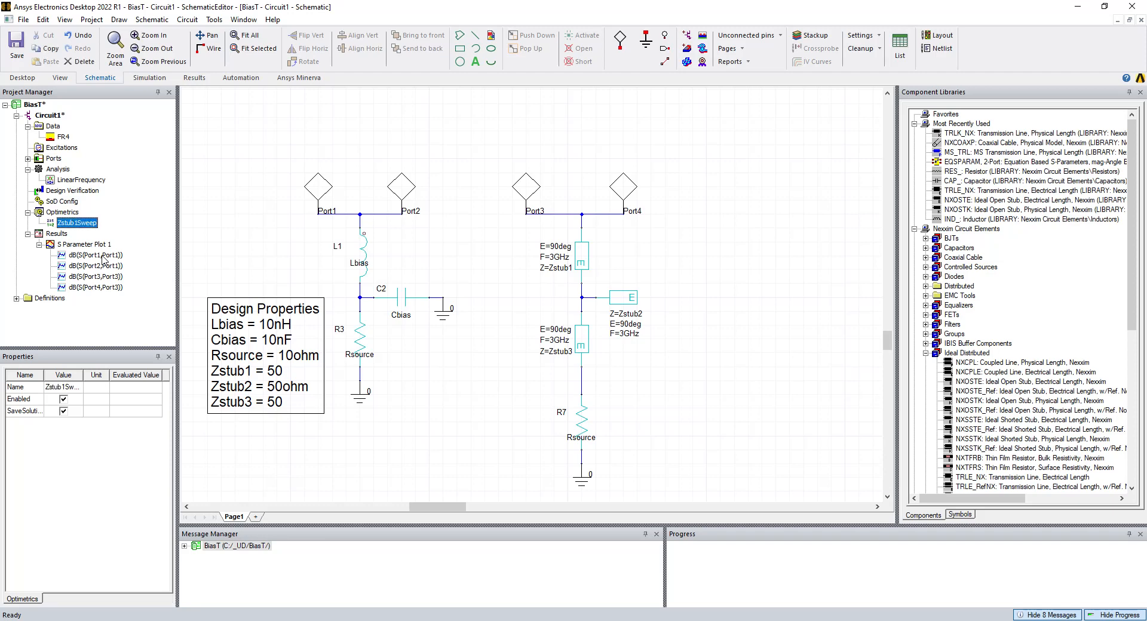
Rename S Parameter Plot 1 as Comparison
{"action": "left_click", "coordinate": [83, 244]}
{"action": "right_click", "coordinate": [83, 245]}
{"action": "left_click", "coordinate": [119, 302]}
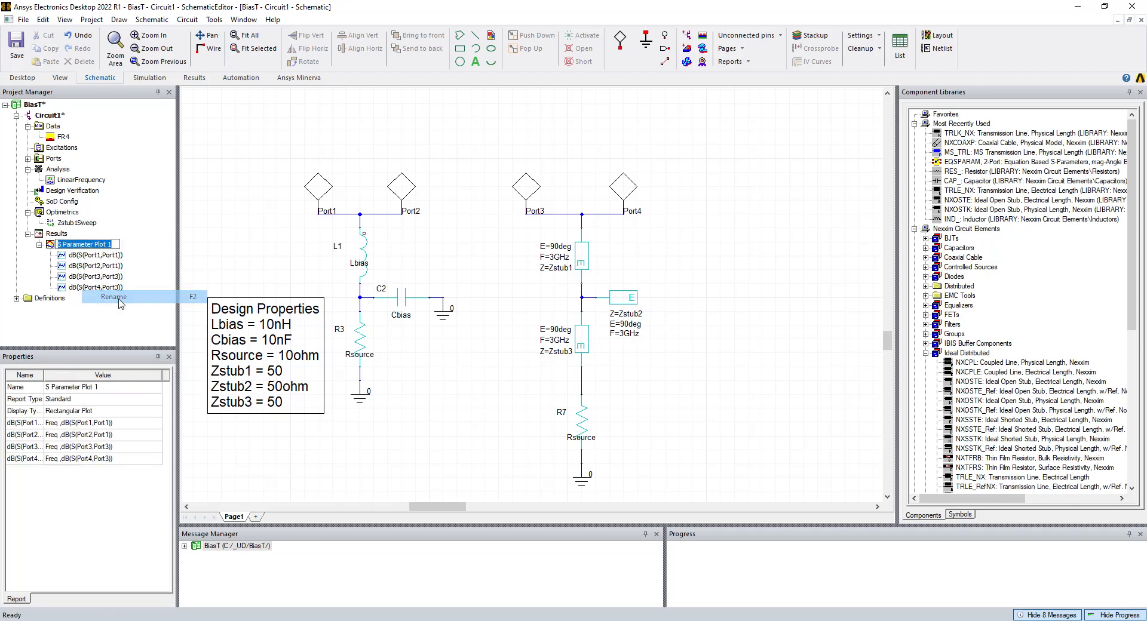
{"action": "type", "text": "Comparison"}
{"action": "key", "text": "Return"}
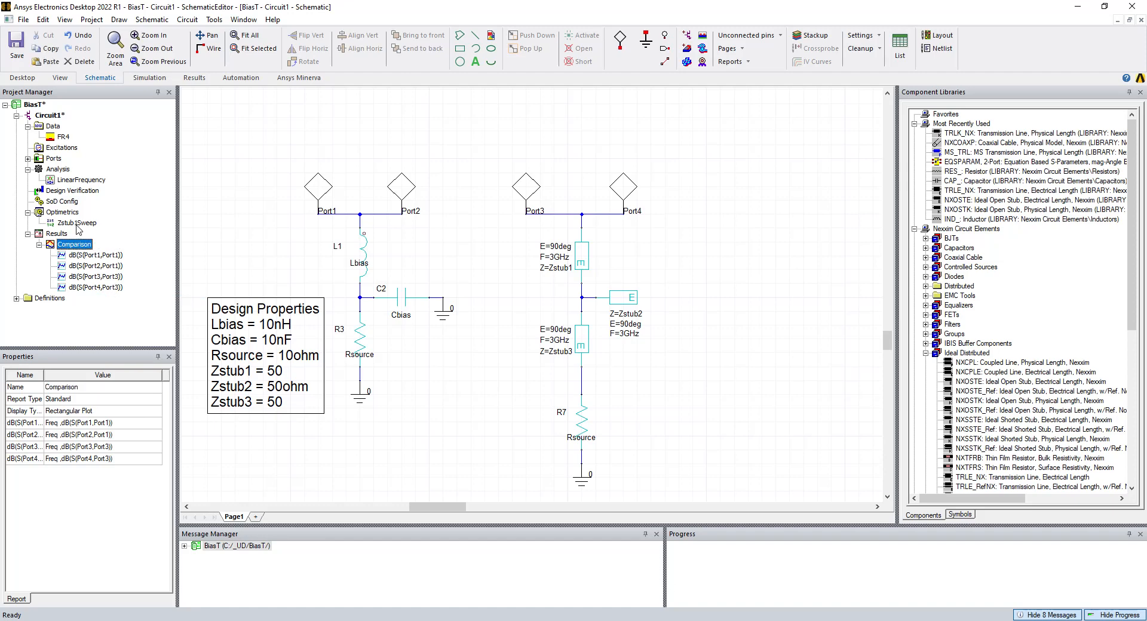
Analyze the Zstub1Sweep parametric setup
{"action": "left_click", "coordinate": [38, 245]}
{"action": "left_click", "coordinate": [71, 224]}
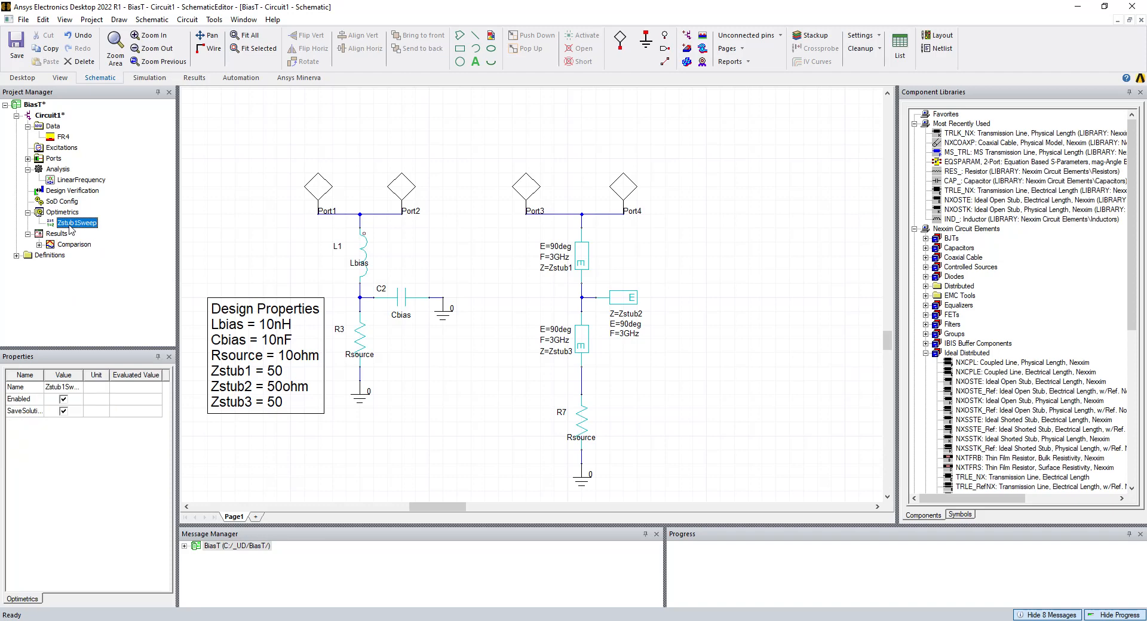
{"action": "right_click", "coordinate": [71, 225]}
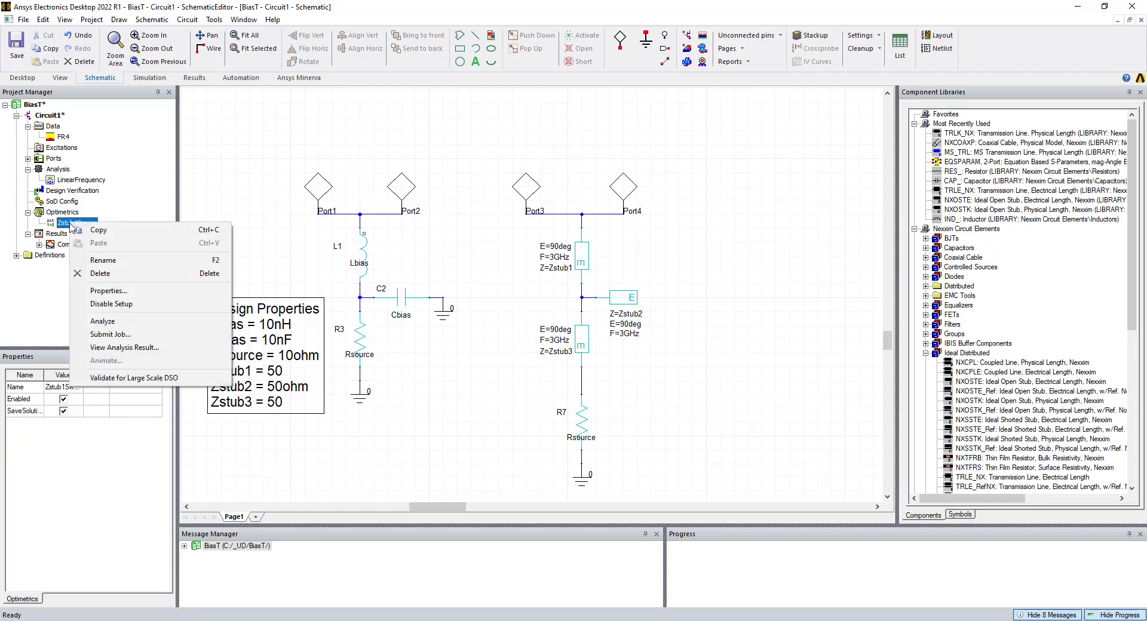
{"action": "left_click", "coordinate": [108, 326]}
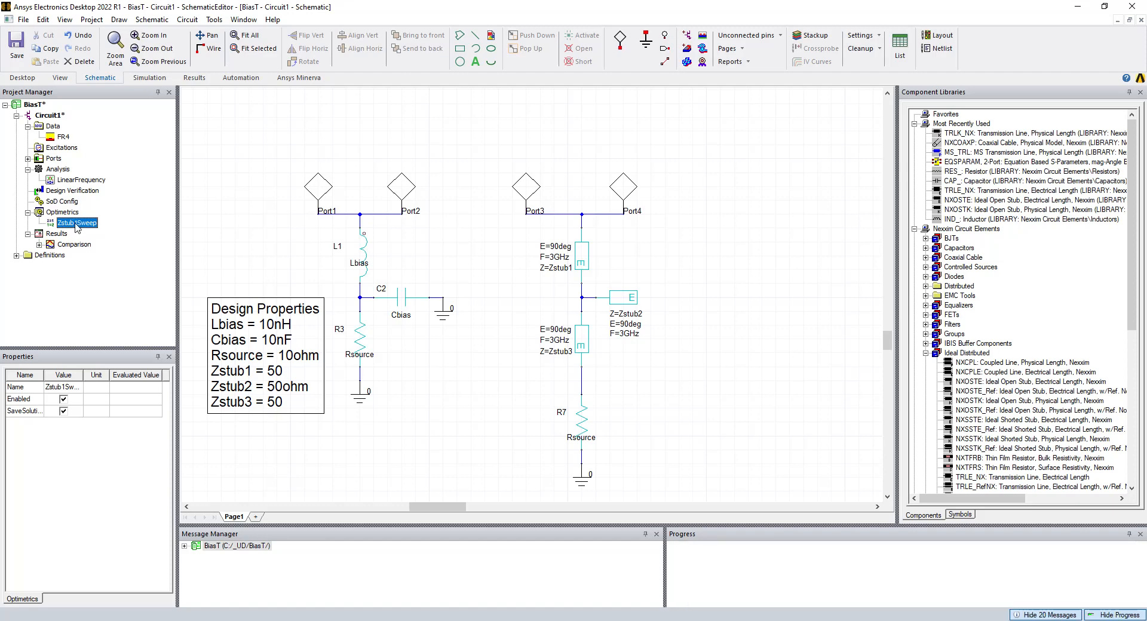
Create a standard rectangular plot of S(Port3,Port3) in dB using the LinearFrequency solution
{"action": "right_click", "coordinate": [54, 234]}
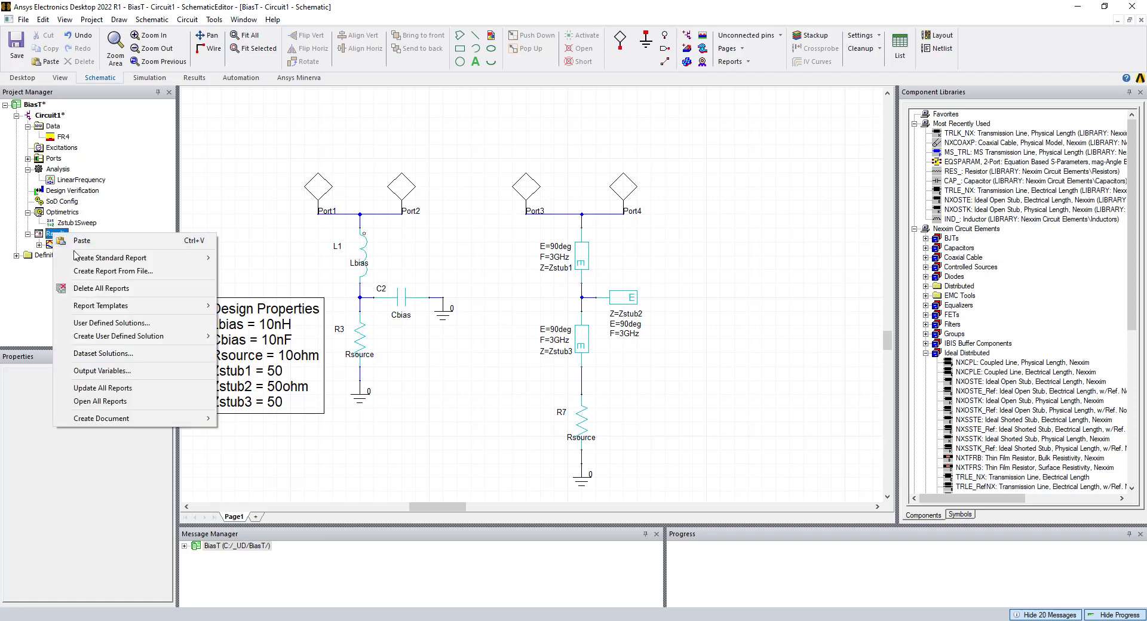
{"action": "mouse_move", "coordinate": [78, 257]}
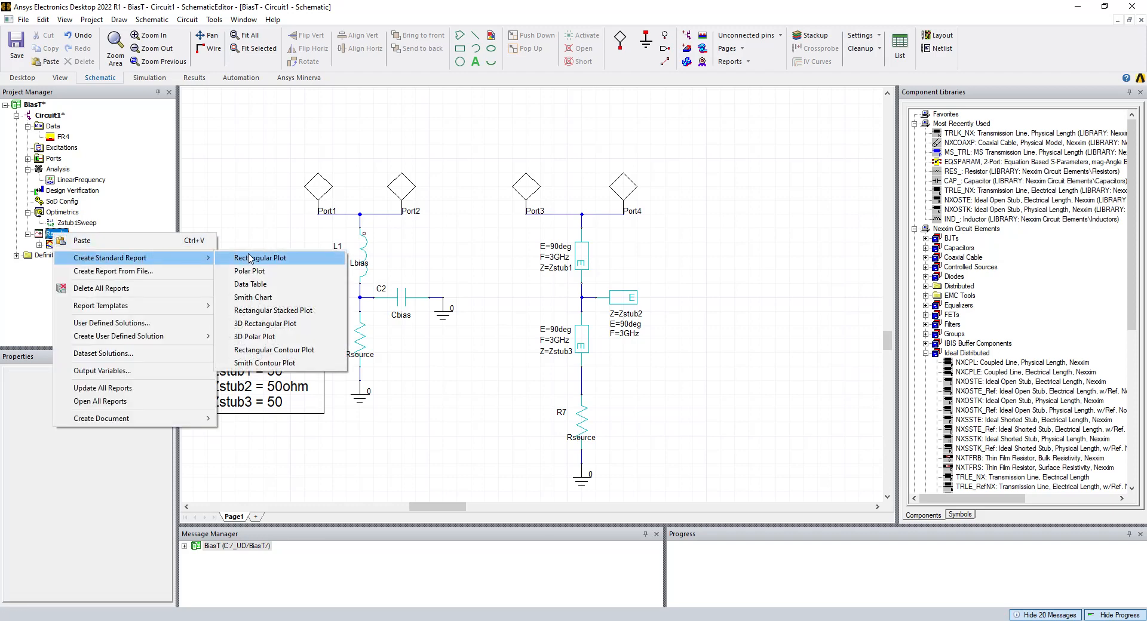
{"action": "left_click", "coordinate": [249, 258]}
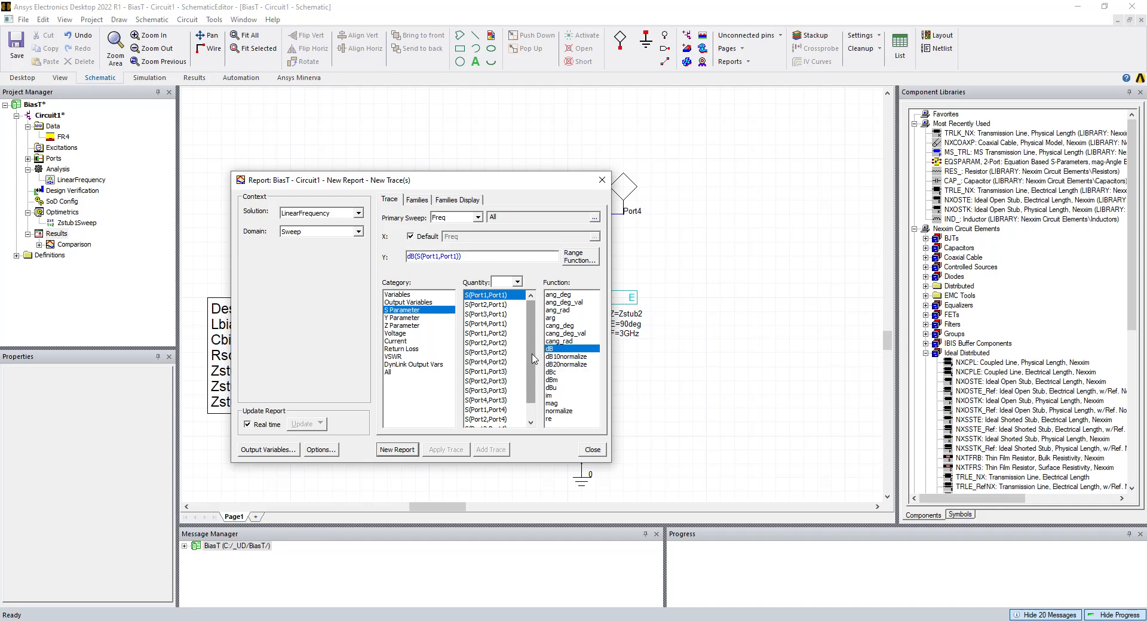
{"action": "left_click_drag", "start_coordinate": [533, 358], "coordinate": [527, 371]}
{"action": "left_click", "coordinate": [502, 372]}
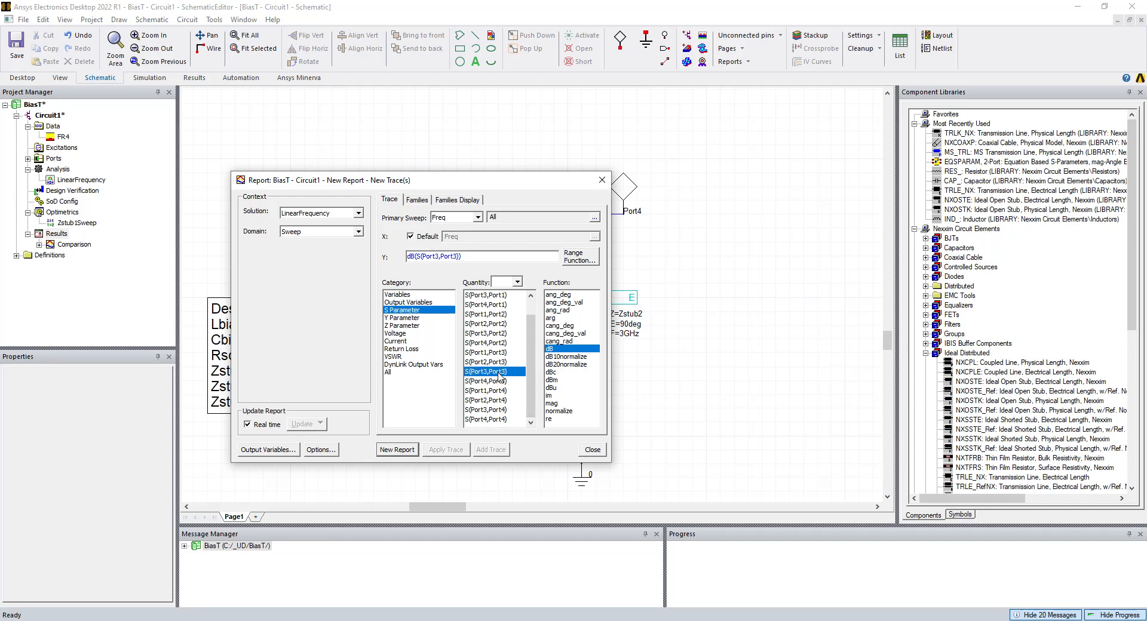
{"action": "left_click", "coordinate": [398, 450]}
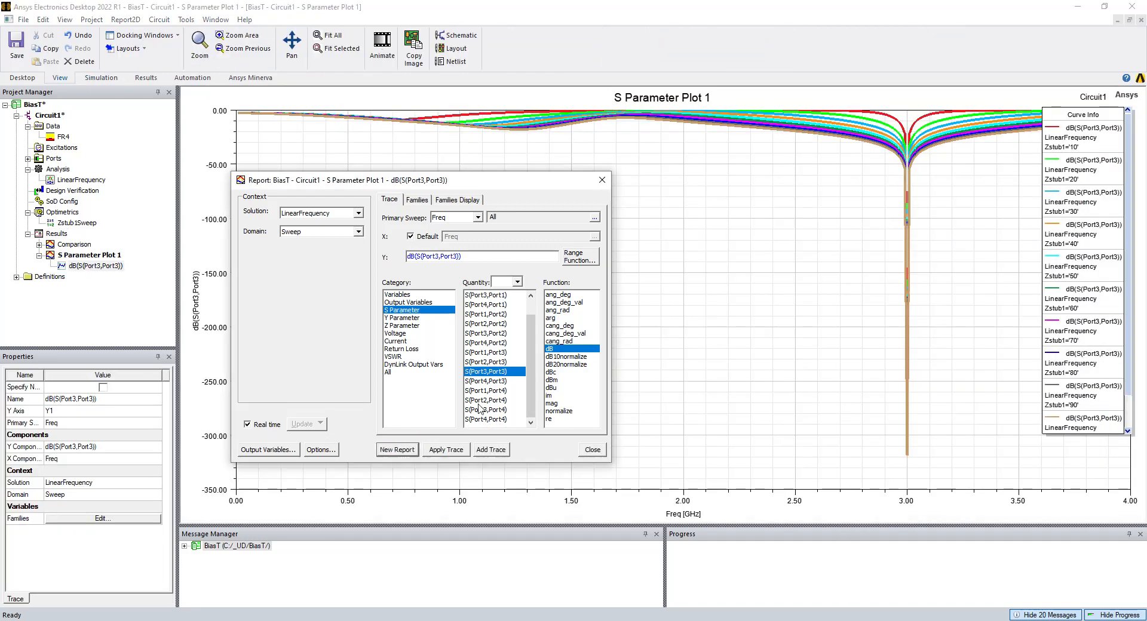
Create a separate report of S(Port4,Port3) in dB and close the report dialog
{"action": "left_click", "coordinate": [498, 382]}
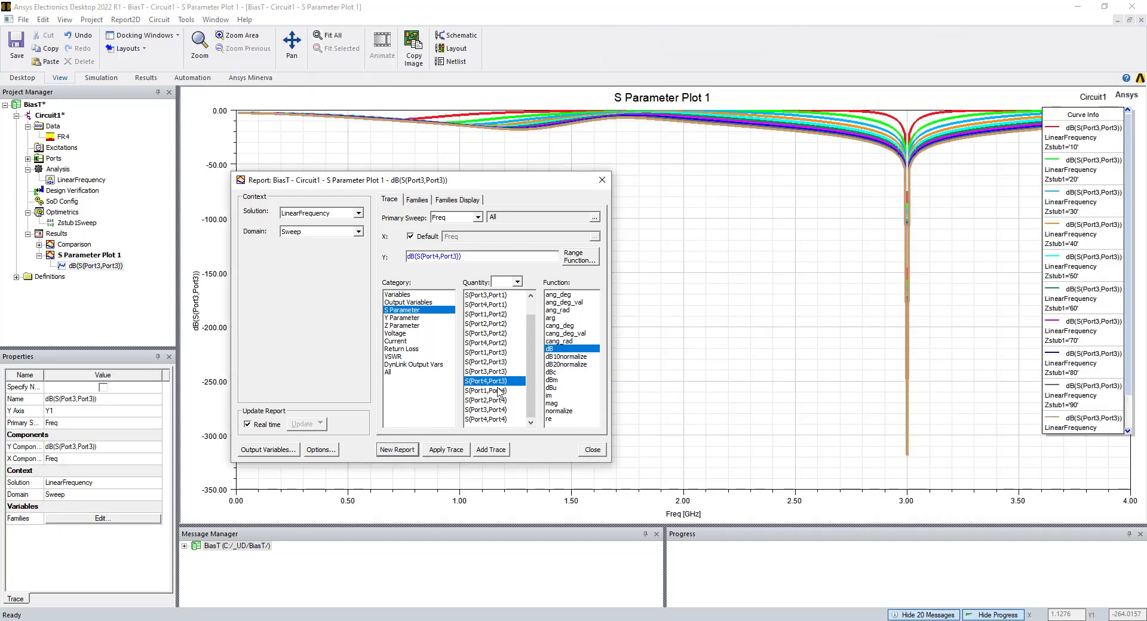
{"action": "left_click", "coordinate": [396, 449]}
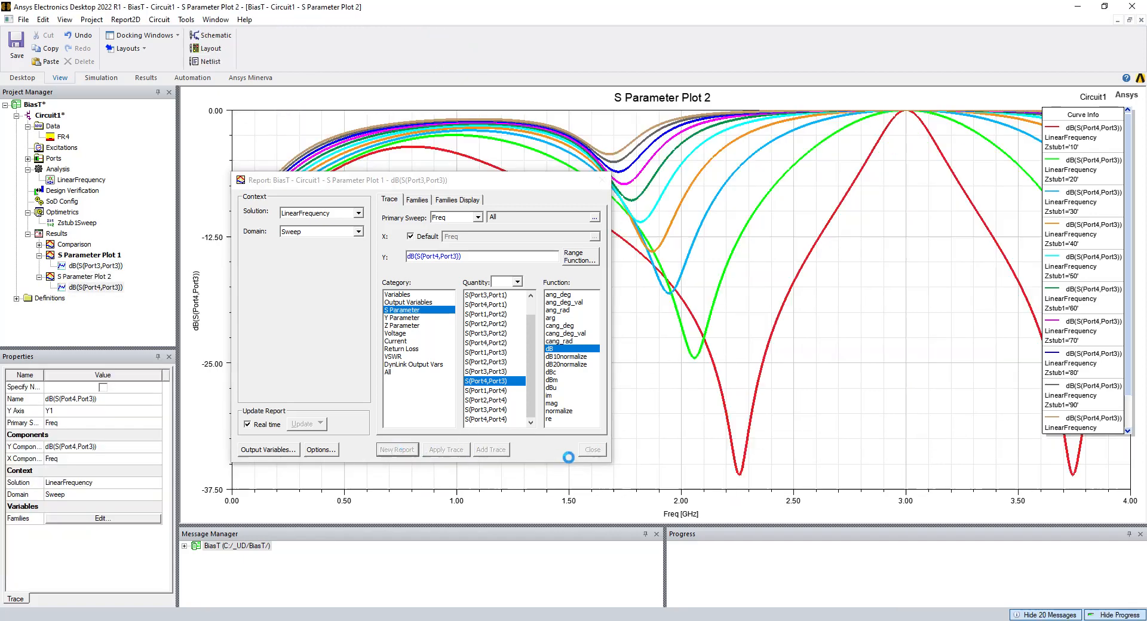
{"action": "left_click", "coordinate": [592, 449]}
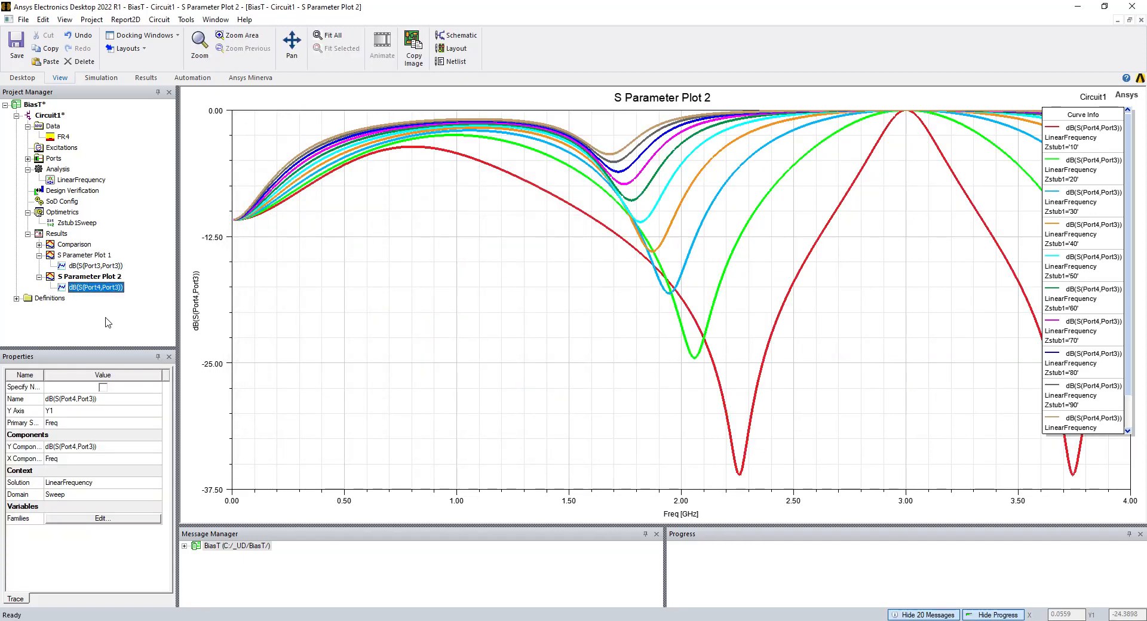
Rename S Parameter Plot 2 as Insertion loss Zstub1
{"action": "left_click", "coordinate": [84, 277]}
{"action": "right_click", "coordinate": [82, 276]}
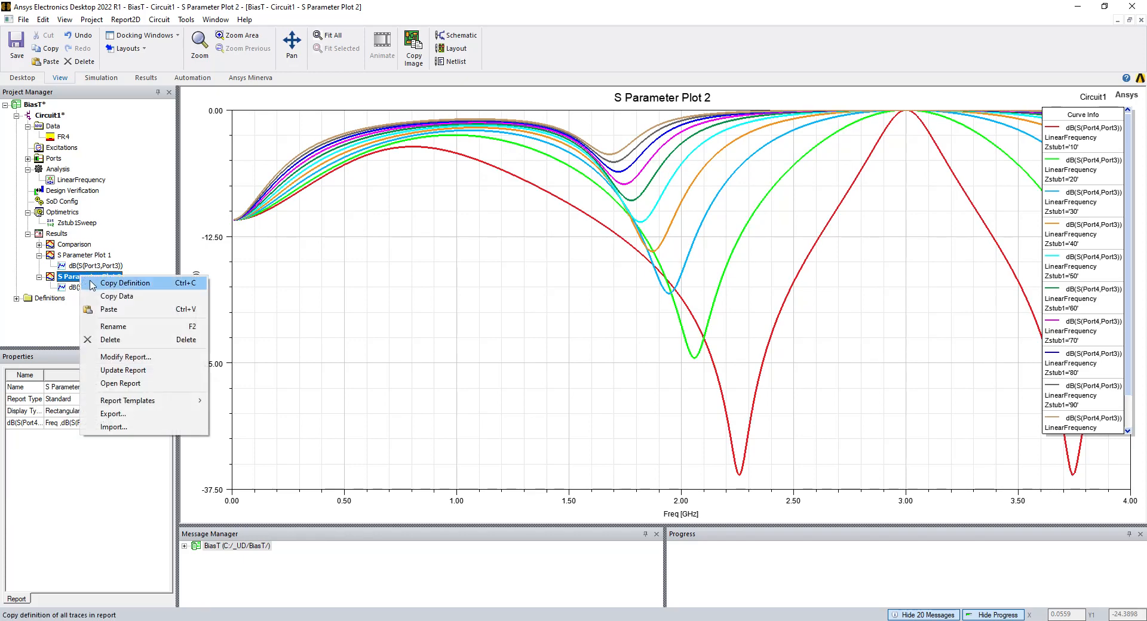
{"action": "left_click", "coordinate": [114, 328]}
{"action": "type", "text": "Insertion loss Zstub1"}
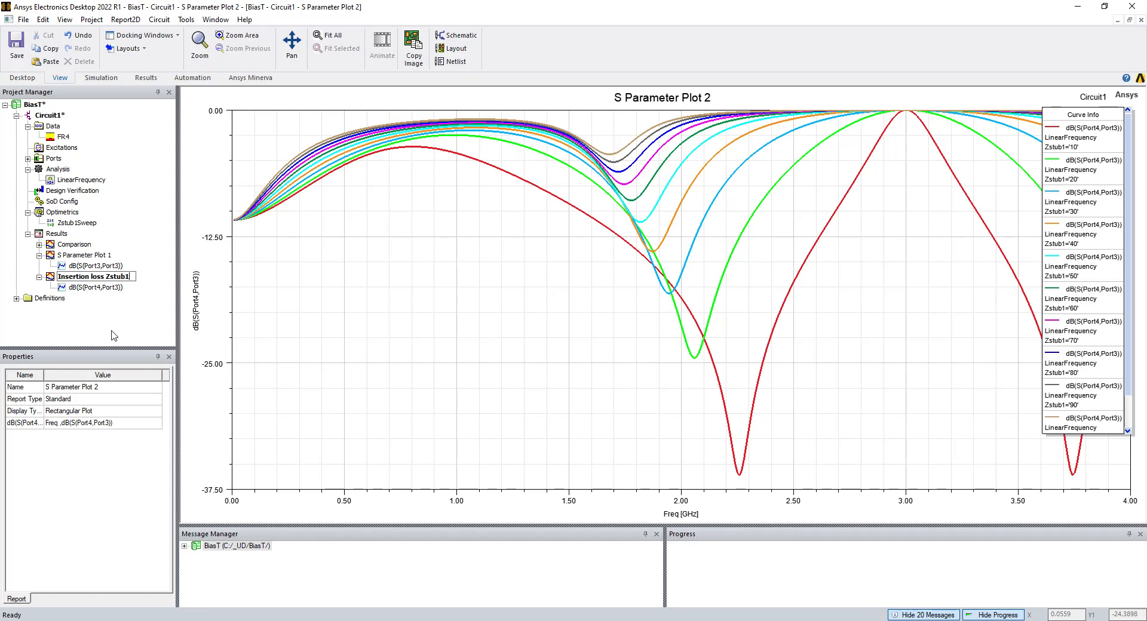
{"action": "key", "text": "Return"}
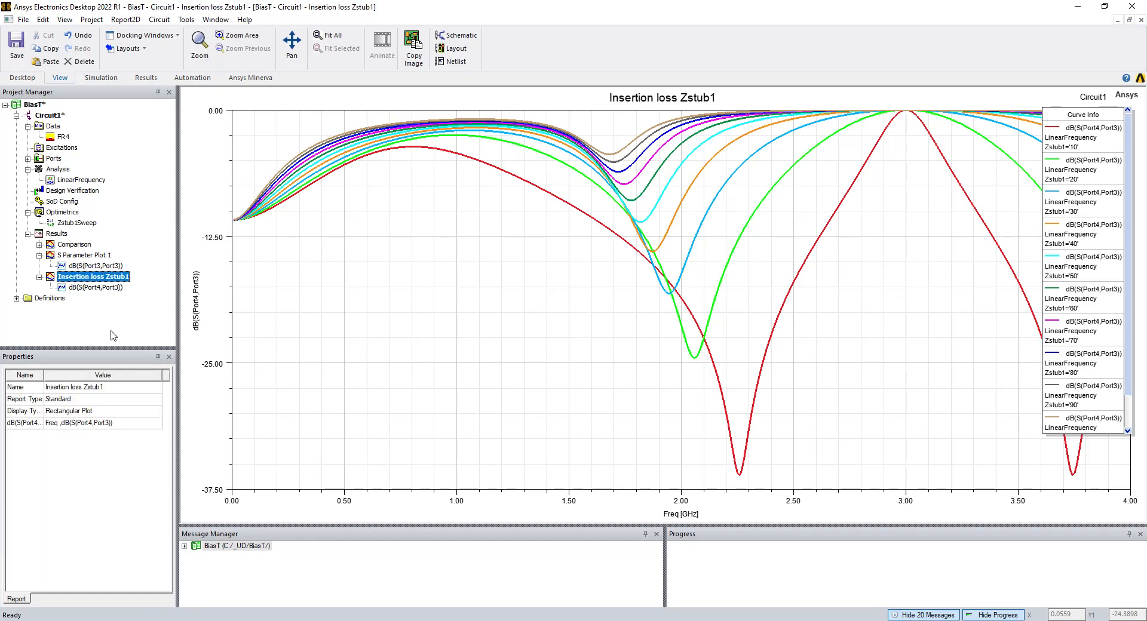
Highlight the insertion loss curves one by one, from Zstub1 = 10 up to 100, to compare their bandwidth
{"action": "left_click", "coordinate": [915, 172]}
{"action": "left_click", "coordinate": [1077, 141]}
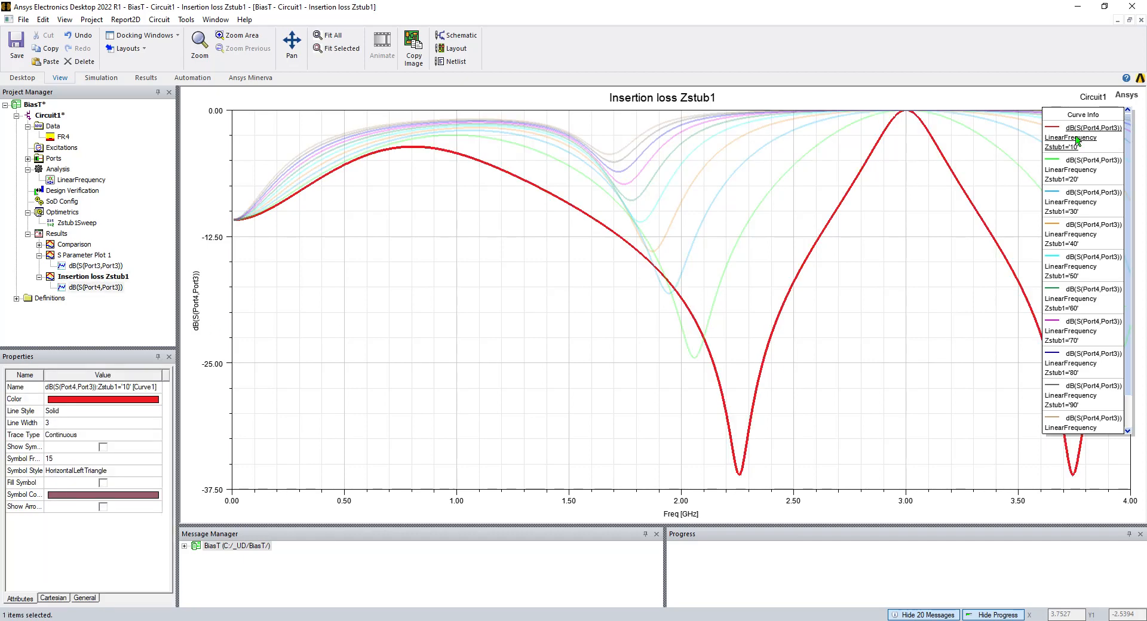
{"action": "left_click", "coordinate": [951, 125], "text": "ctrl"}
{"action": "left_click", "coordinate": [1064, 160]}
{"action": "left_click", "coordinate": [1078, 202]}
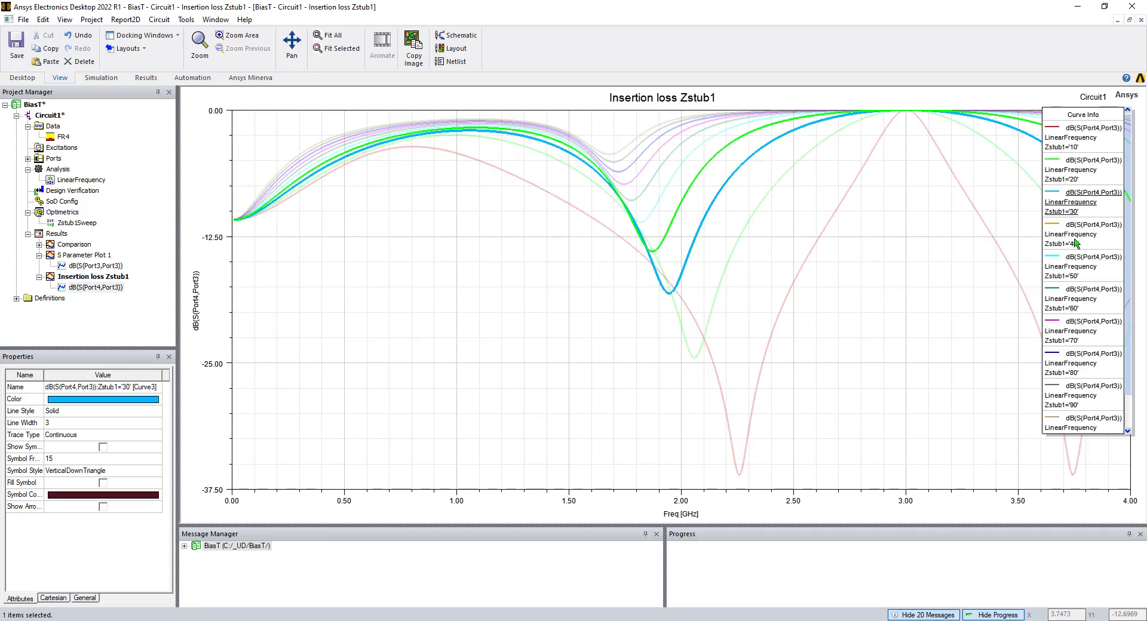
{"action": "left_click", "coordinate": [1078, 234]}
{"action": "left_click", "coordinate": [1078, 272]}
{"action": "left_click", "coordinate": [1082, 311]}
{"action": "left_click", "coordinate": [1080, 332]}
{"action": "scroll", "coordinate": [1133, 341], "scroll_direction": "down", "scroll_amount": 1}
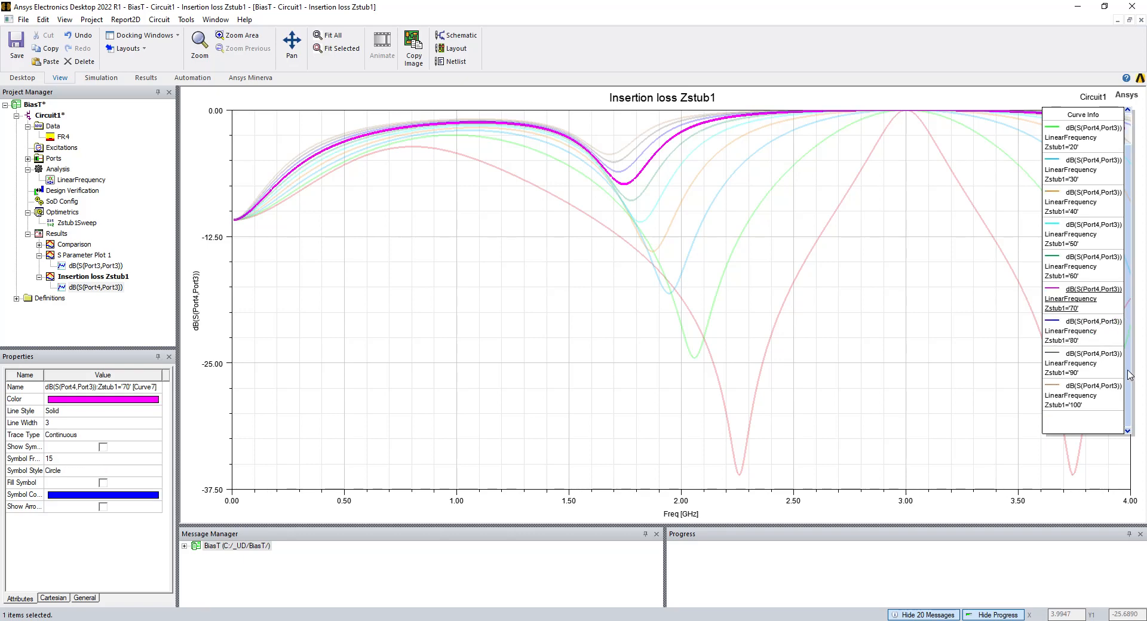
{"action": "left_click", "coordinate": [1067, 396]}
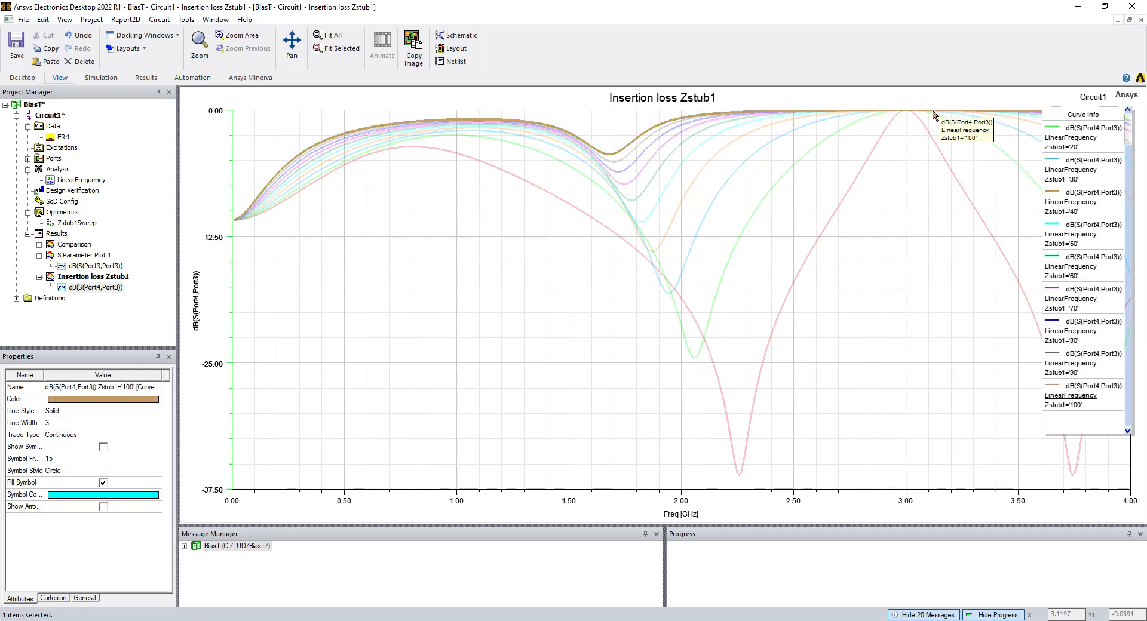
Open S Parameter Plot 1 and rename it as Return loss Zstub1
{"action": "double_click", "coordinate": [83, 256]}
{"action": "right_click", "coordinate": [84, 258]}
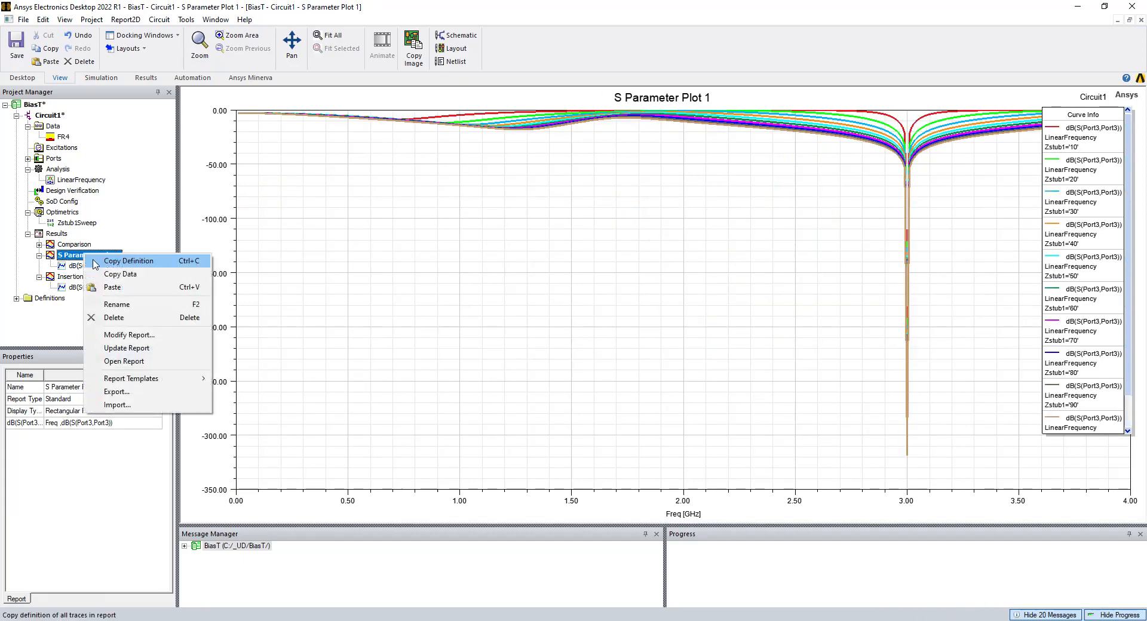
{"action": "left_click", "coordinate": [116, 306]}
{"action": "type", "text": "Return loss"}
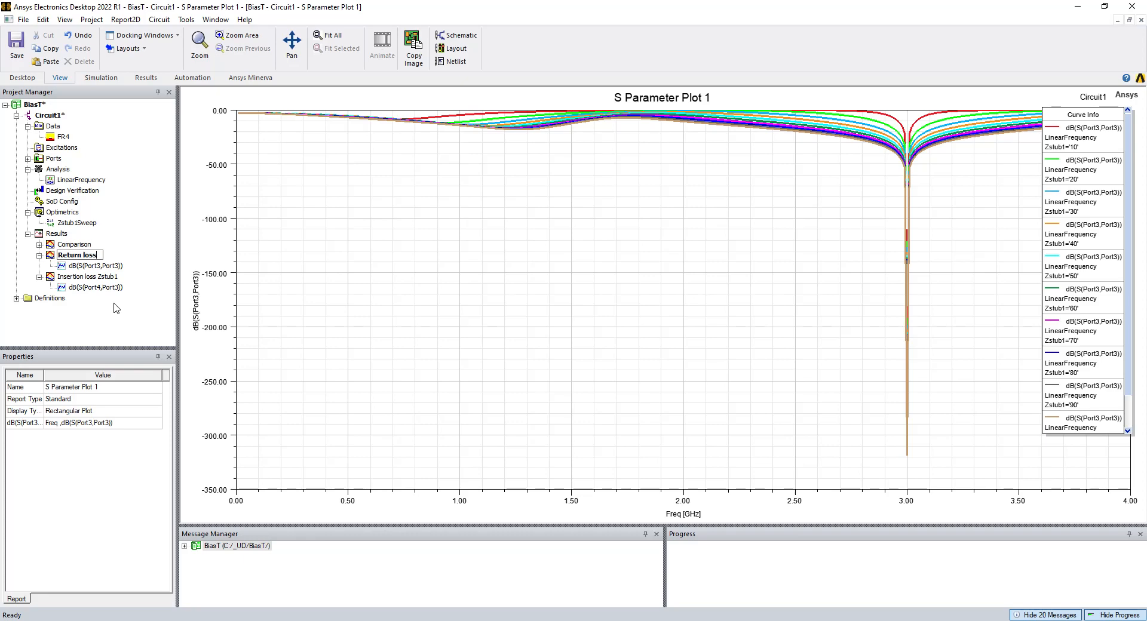
{"action": "type", "text": " Zstub1"}
{"action": "key", "text": "Return"}
Set the minimum of the return loss plot's Y1 axis scaling to -30
{"action": "left_click", "coordinate": [219, 170]}
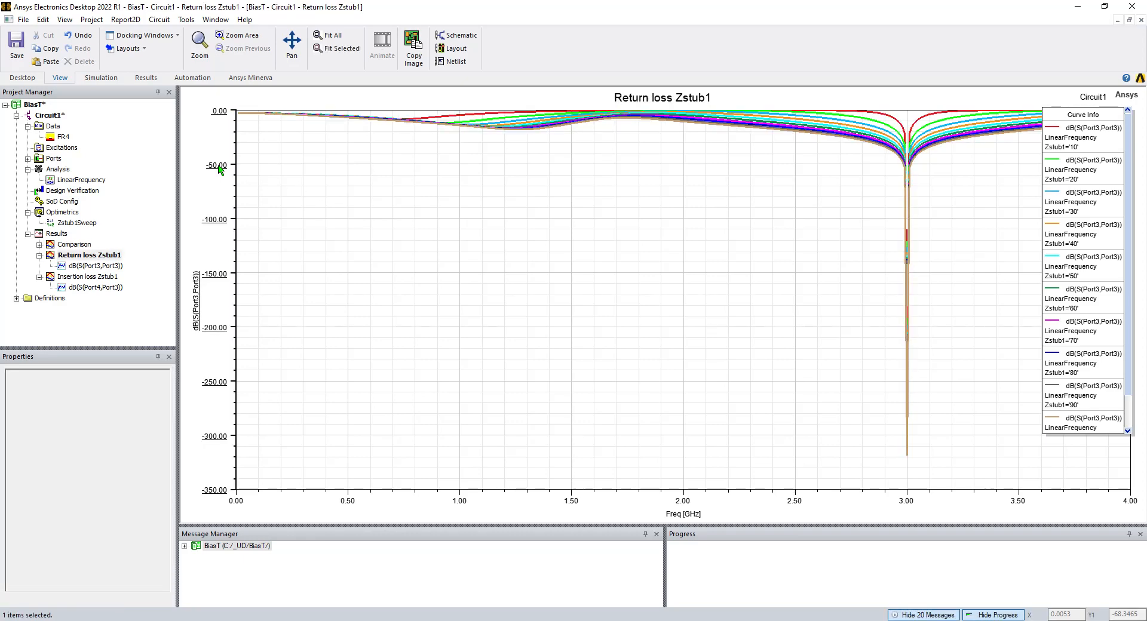
{"action": "double_click", "coordinate": [220, 170]}
{"action": "left_click", "coordinate": [602, 215]}
{"action": "left_click", "coordinate": [444, 273]}
{"action": "type", "text": "-30"}
{"action": "key", "text": "Return"}
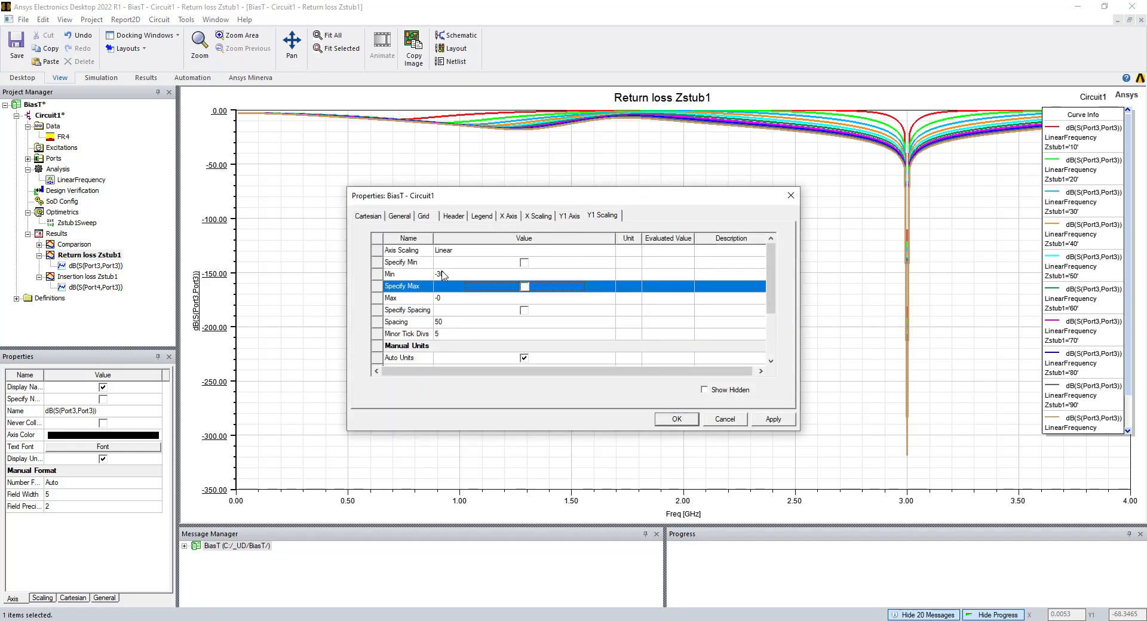
{"action": "left_click", "coordinate": [663, 418]}
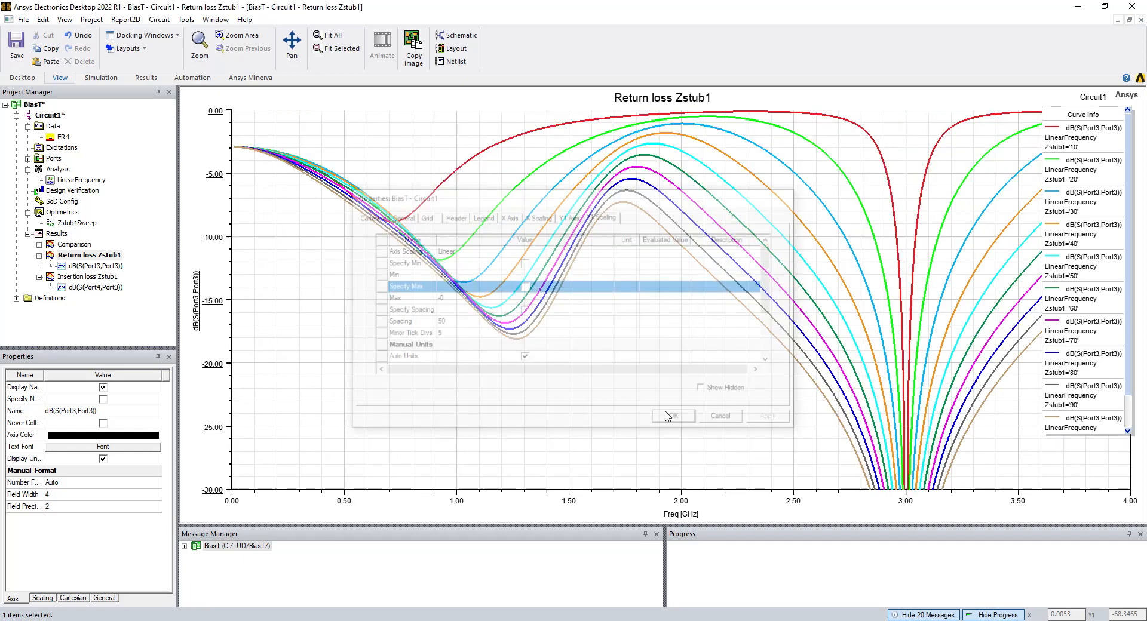
Highlight individual return loss curves between Zstub1 = 10 and 100 to compare them, then clear the selection
{"action": "left_click", "coordinate": [1079, 146]}
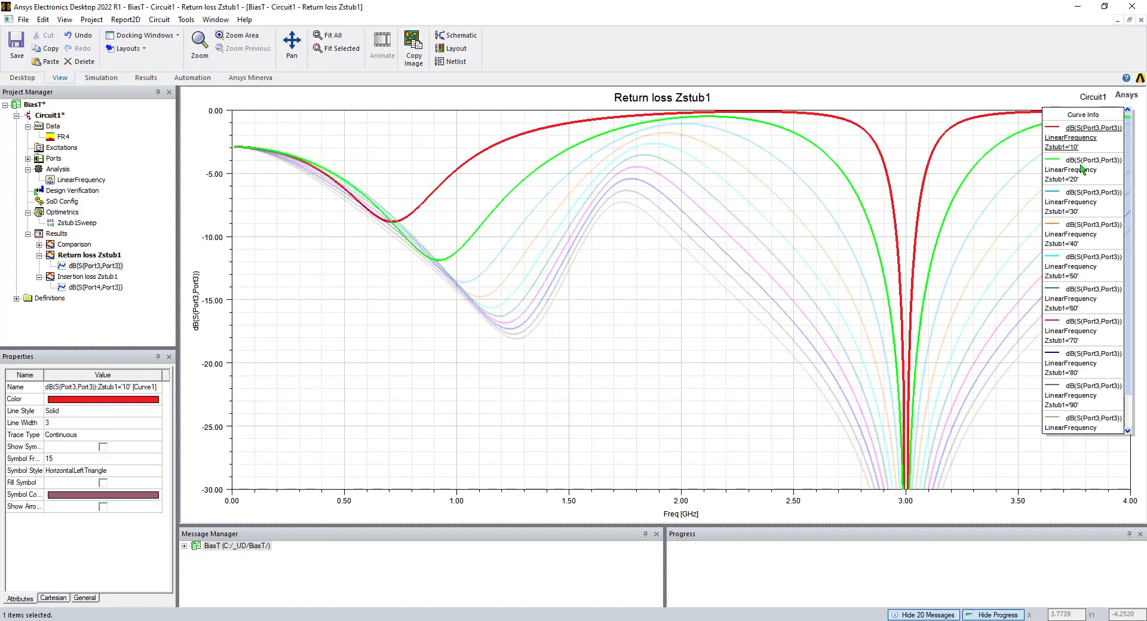
{"action": "left_click", "coordinate": [1082, 169]}
{"action": "left_click", "coordinate": [1079, 215]}
{"action": "left_click", "coordinate": [1066, 245]}
{"action": "left_click", "coordinate": [1113, 259]}
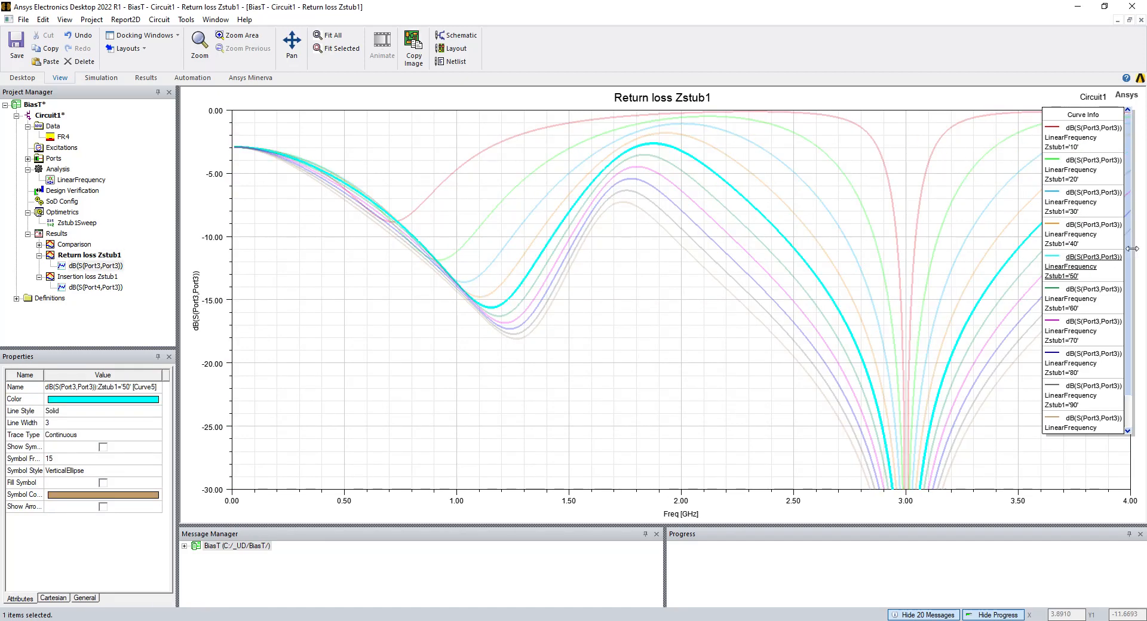
{"action": "scroll", "coordinate": [1129, 251], "scroll_direction": "down", "scroll_amount": 1}
{"action": "left_click", "coordinate": [1088, 391]}
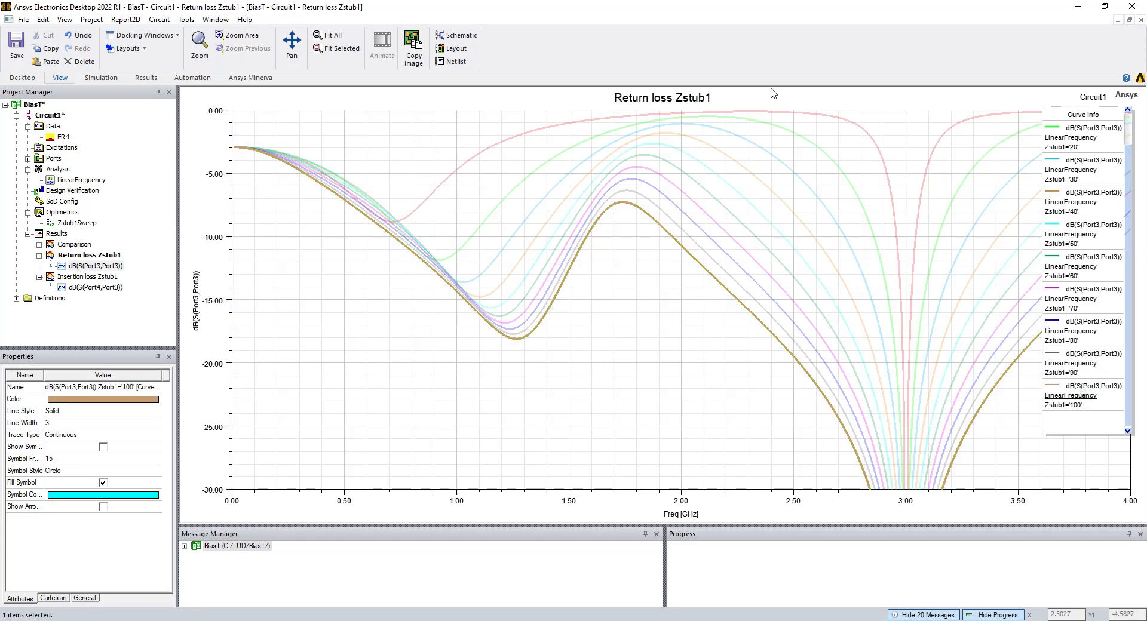
{"action": "left_click", "coordinate": [138, 320]}
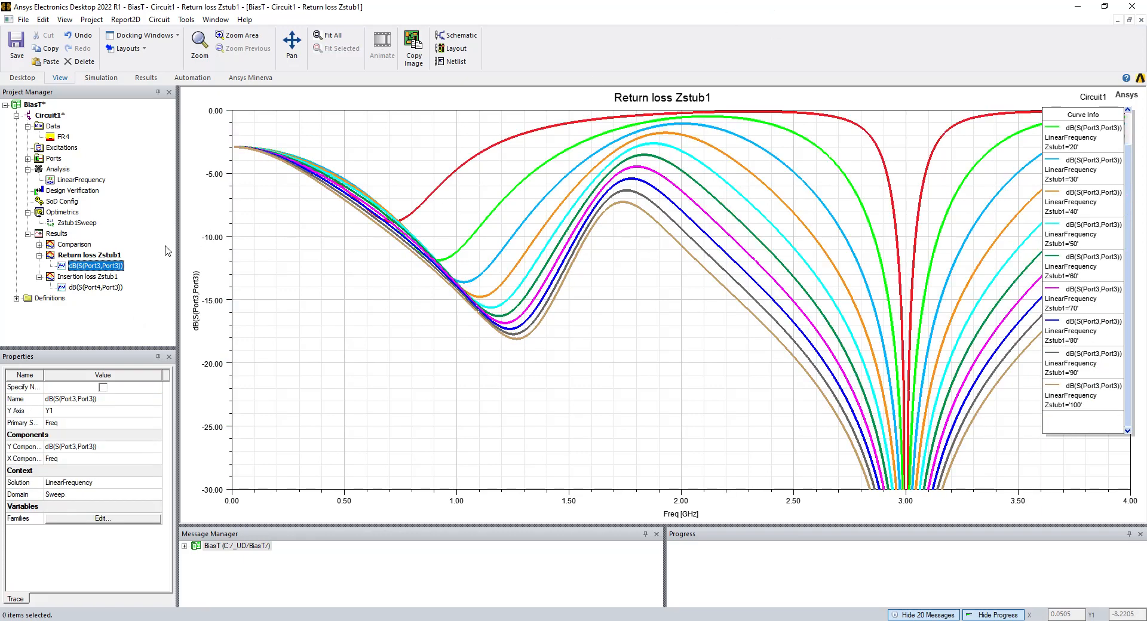
Return to the Circuit1 schematic and set the design variable Zstub1 to 100
{"action": "double_click", "coordinate": [50, 115]}
{"action": "left_click", "coordinate": [472, 254]}
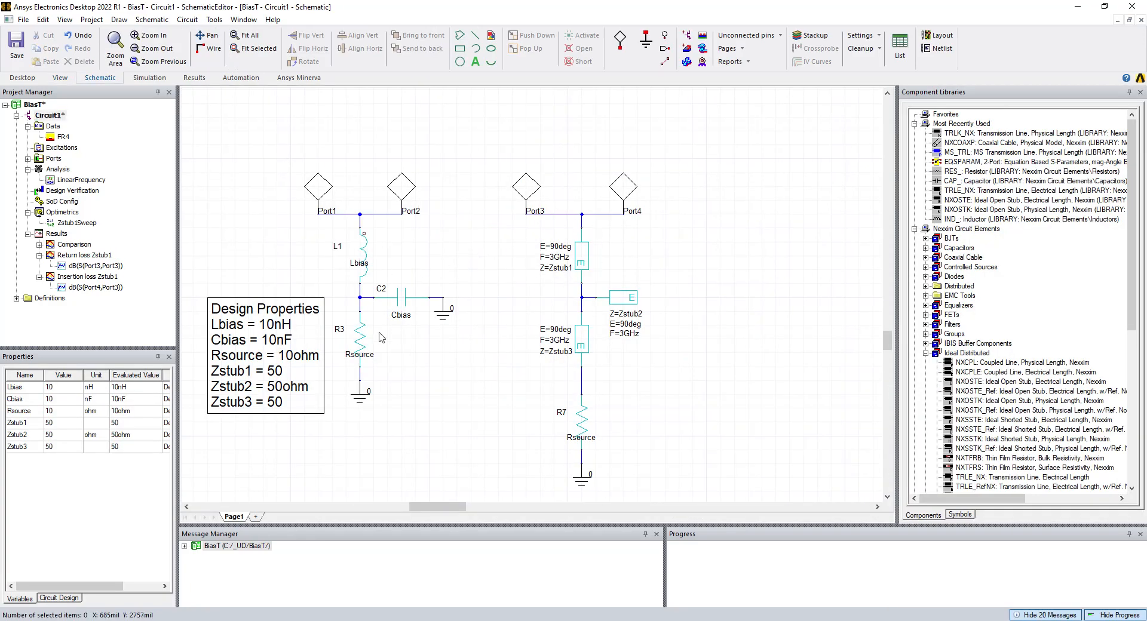
{"action": "left_click", "coordinate": [52, 424]}
{"action": "key", "text": "Return"}
Add the text note "Zstub1=100 ohms for broadband performance" below the design properties box on the schematic
{"action": "left_click", "coordinate": [476, 63]}
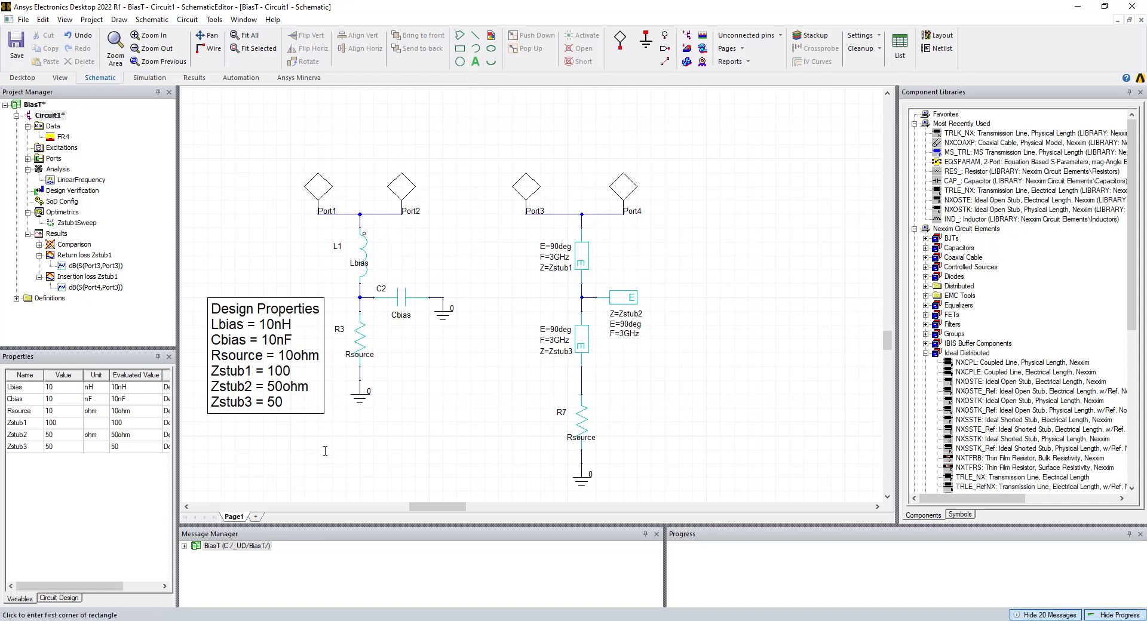
{"action": "left_click", "coordinate": [221, 453]}
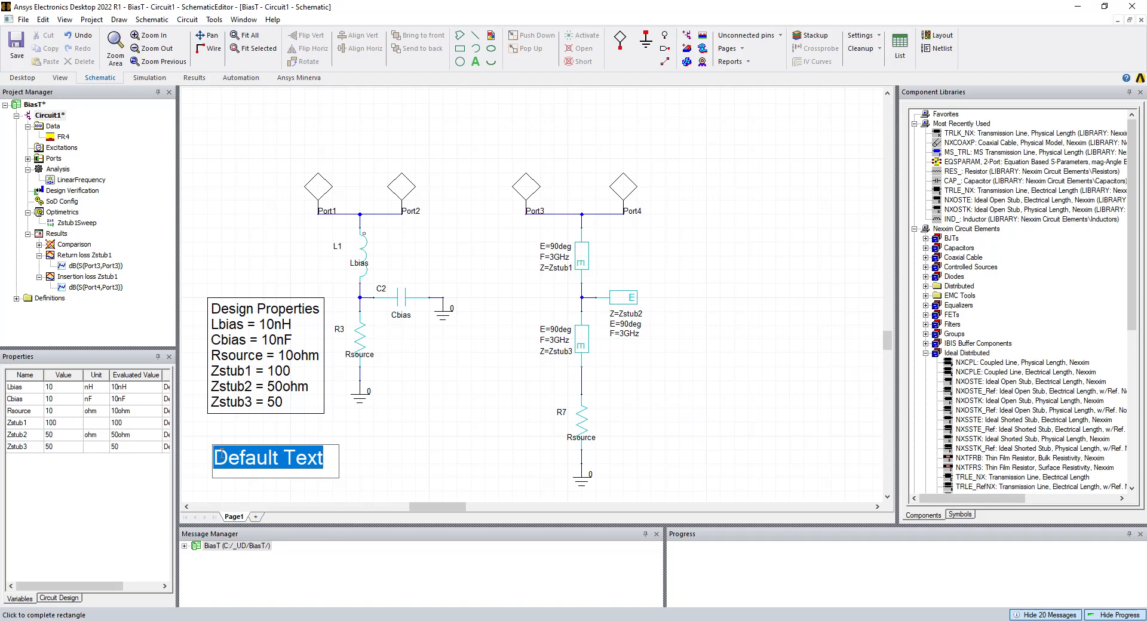
{"action": "type", "text": "Zstub1"}
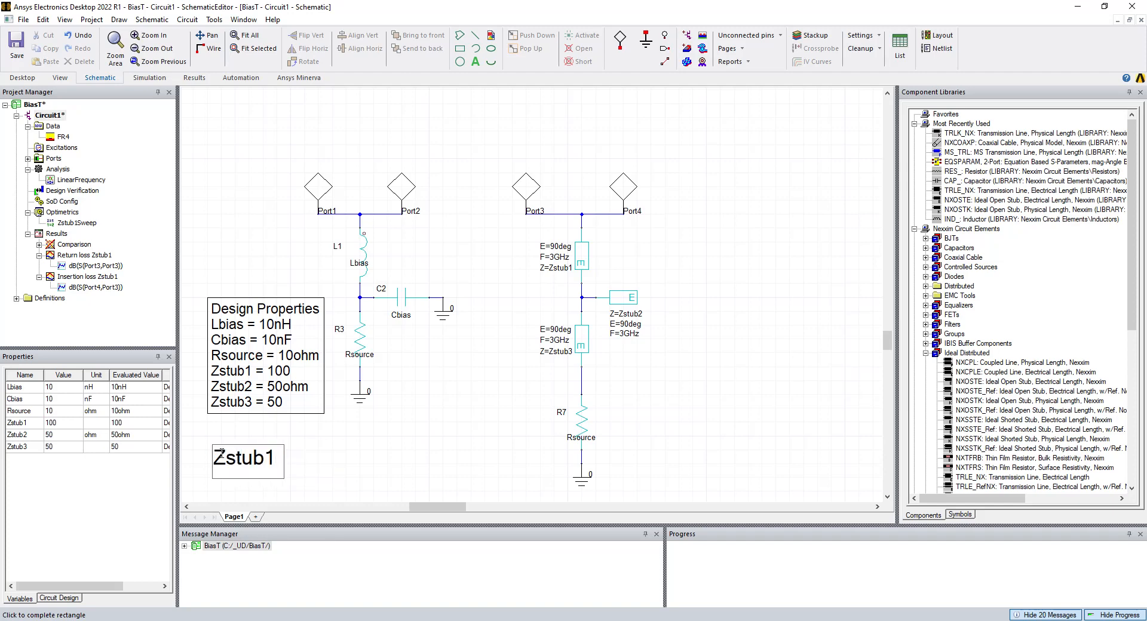
{"action": "type", "text": "=100 ohm"}
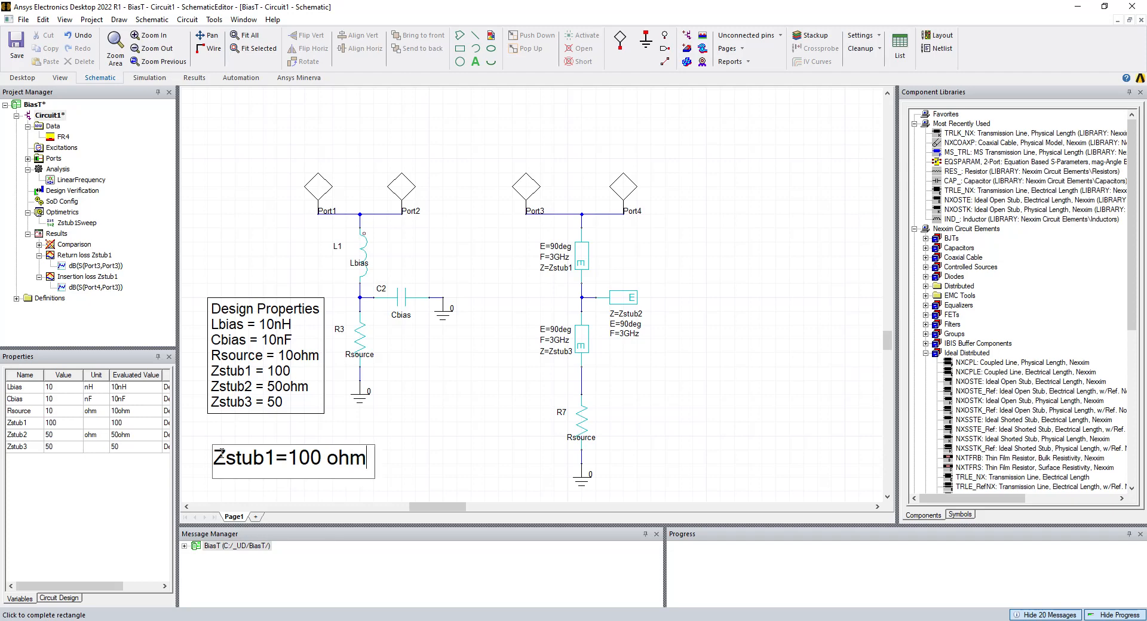
{"action": "type", "text": "s for broad"}
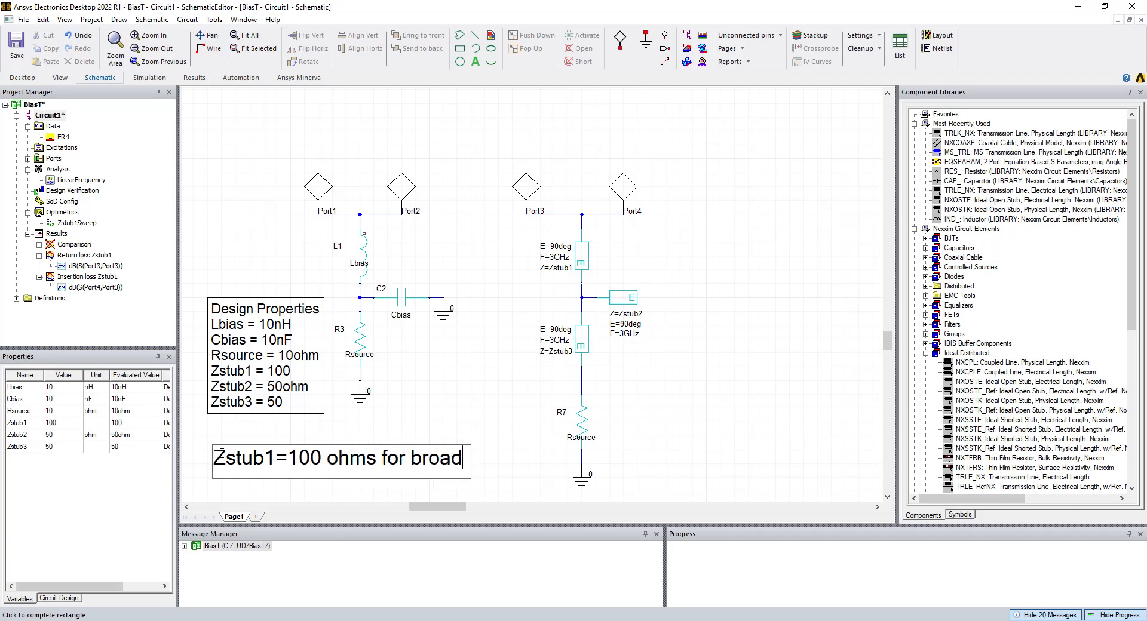
{"action": "type", "text": "band performance"}
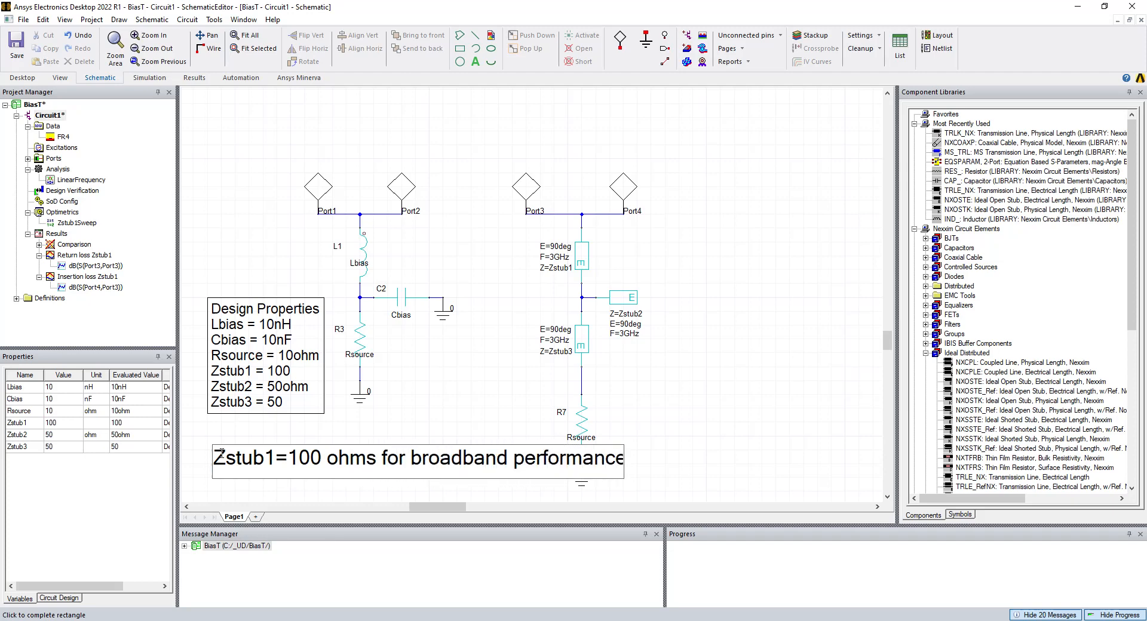
{"action": "key", "text": "BackSpace"}
{"action": "key", "text": "BackSpace"}
{"action": "key", "text": "BackSpace"}
{"action": "key", "text": "BackSpace"}
{"action": "type", "text": "mance"}
{"action": "left_click", "coordinate": [627, 399]}
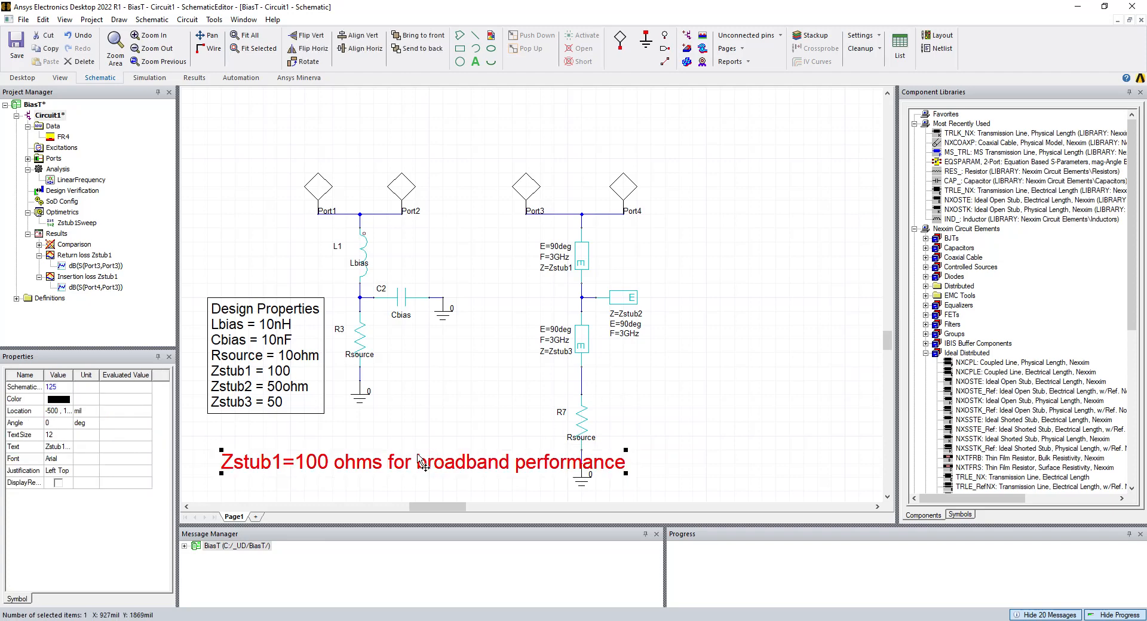
Set the broadband performance note's text size to 8 and move it slightly, keeping it below the design properties box
{"action": "left_click", "coordinate": [67, 435]}
{"action": "type", "text": "8"}
{"action": "left_click", "coordinate": [288, 465]}
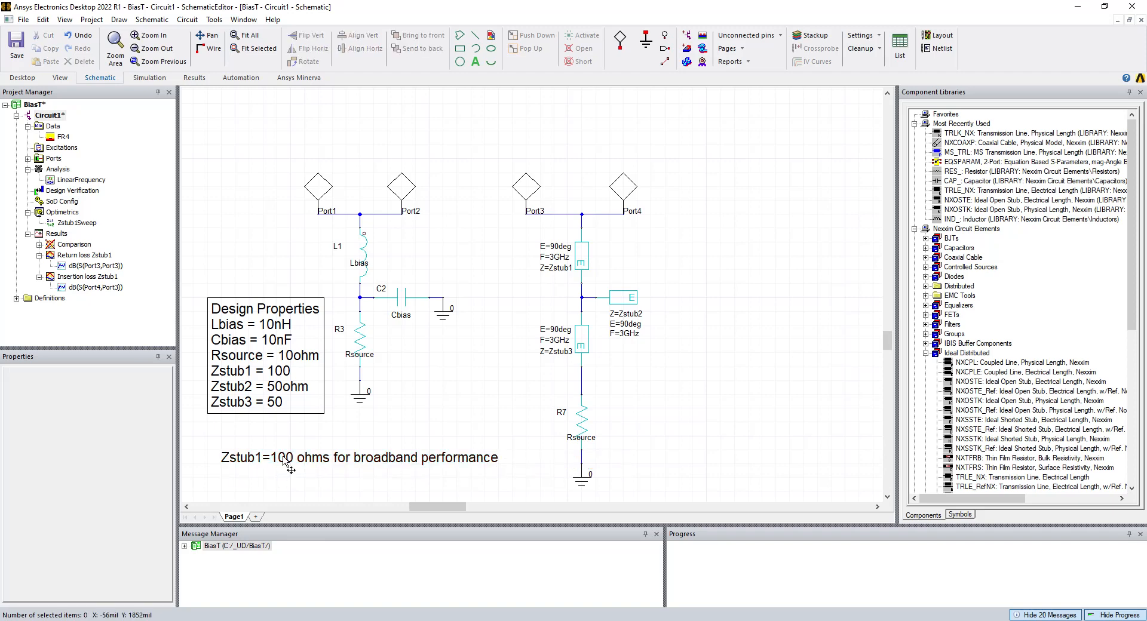
{"action": "left_click_drag", "start_coordinate": [304, 446], "coordinate": [315, 448]}
{"action": "left_click", "coordinate": [489, 414]}
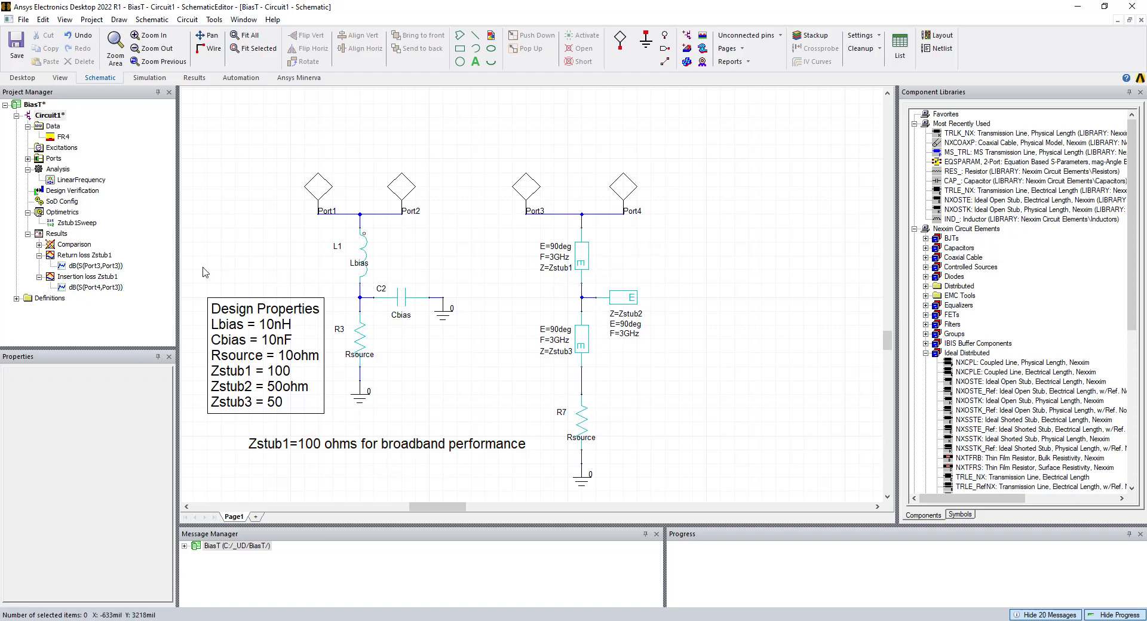
Create a new parametric sweep setup under Optimetrics
{"action": "right_click", "coordinate": [66, 215]}
{"action": "mouse_move", "coordinate": [92, 238]}
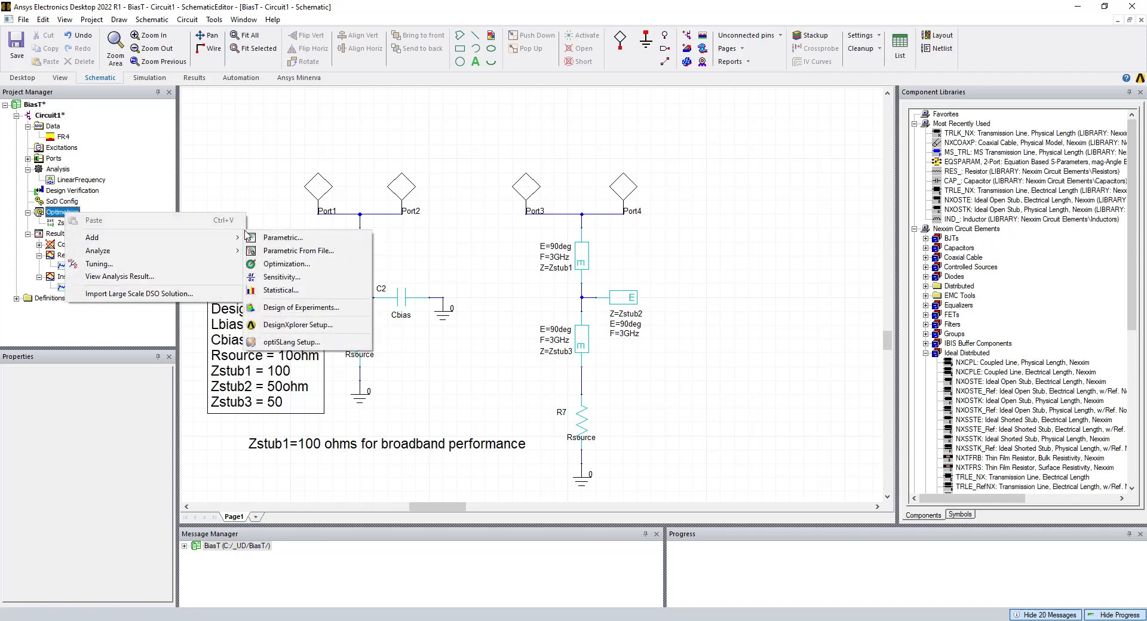
{"action": "left_click", "coordinate": [275, 240]}
{"action": "left_click", "coordinate": [728, 206]}
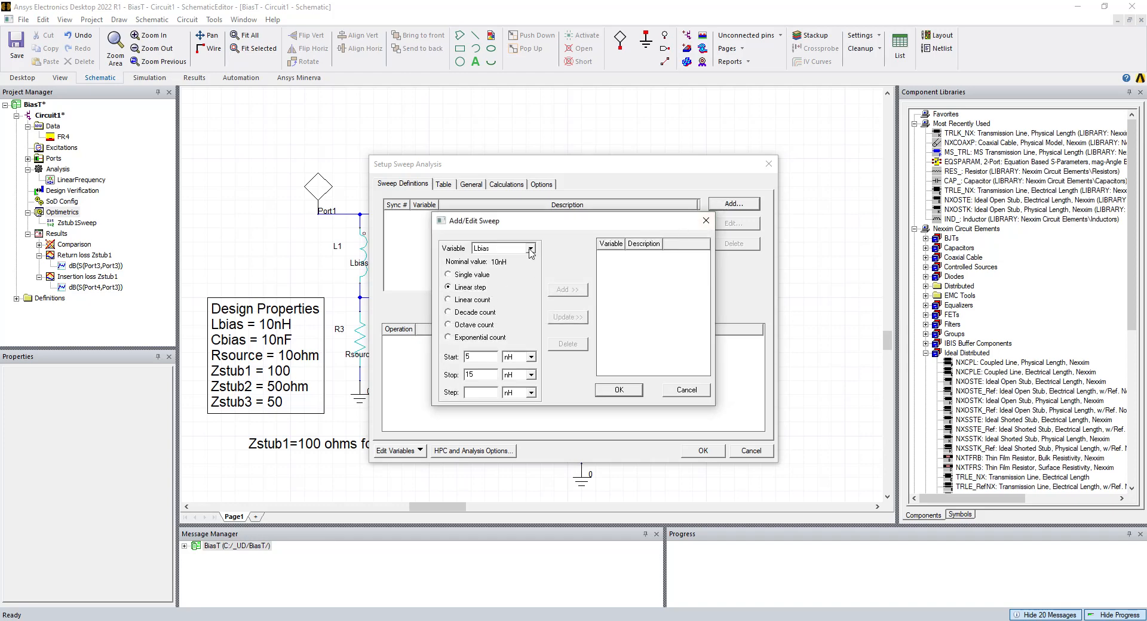
{"action": "left_click", "coordinate": [531, 248]}
{"action": "left_click", "coordinate": [492, 273]}
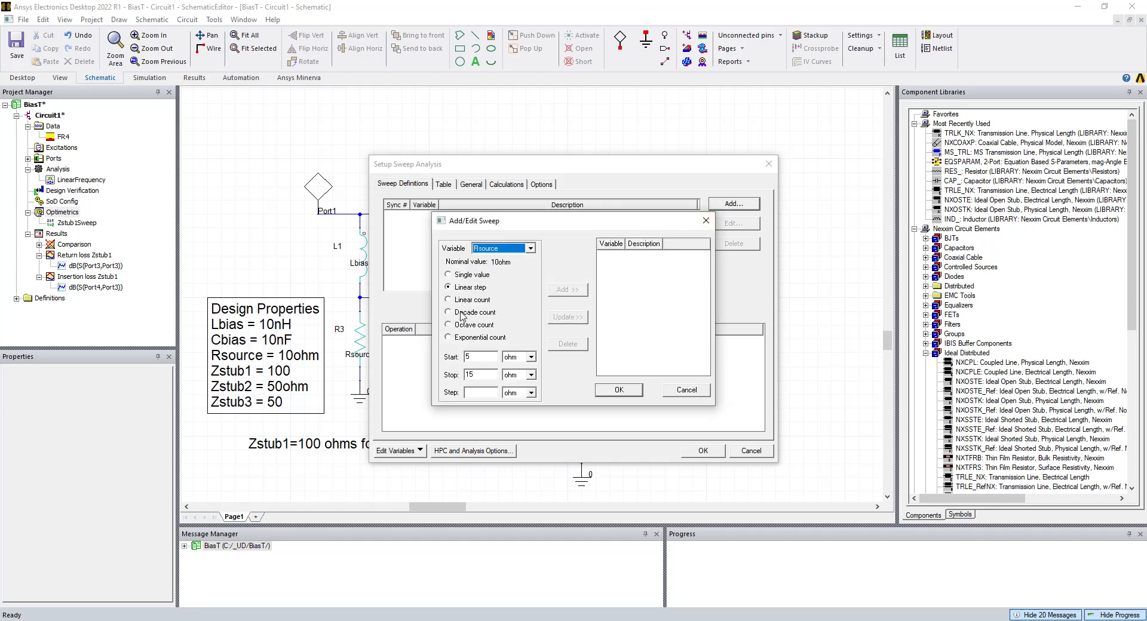
{"action": "double_click", "coordinate": [473, 356]}
{"action": "double_click", "coordinate": [491, 376]}
{"action": "type", "text": "50"}
{"action": "key", "text": "Return"}
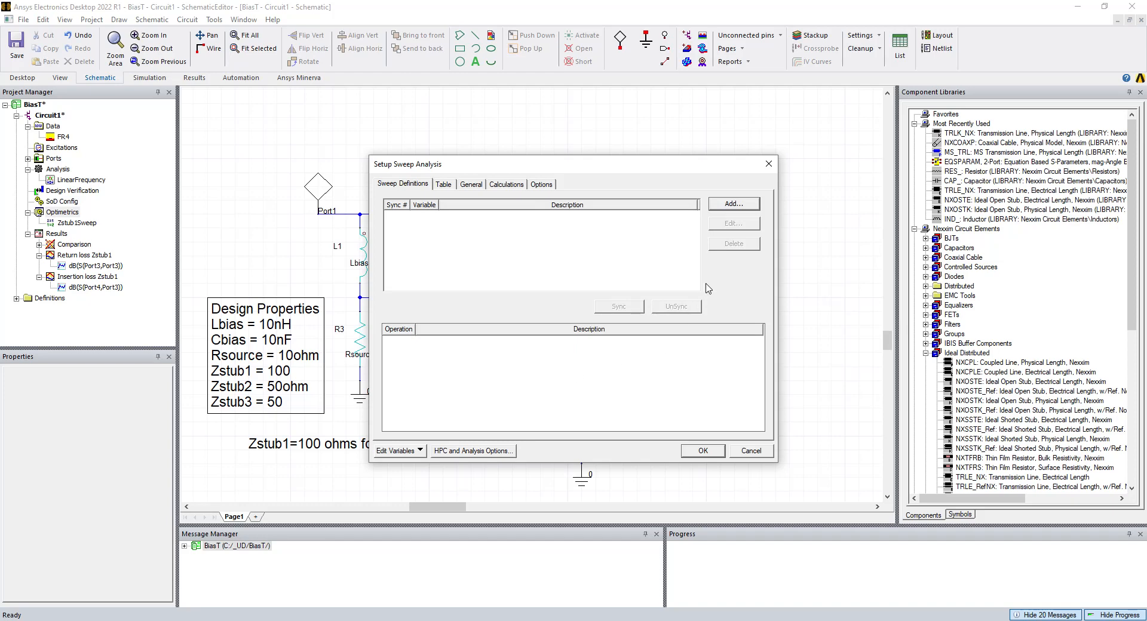
{"action": "left_click", "coordinate": [698, 451]}
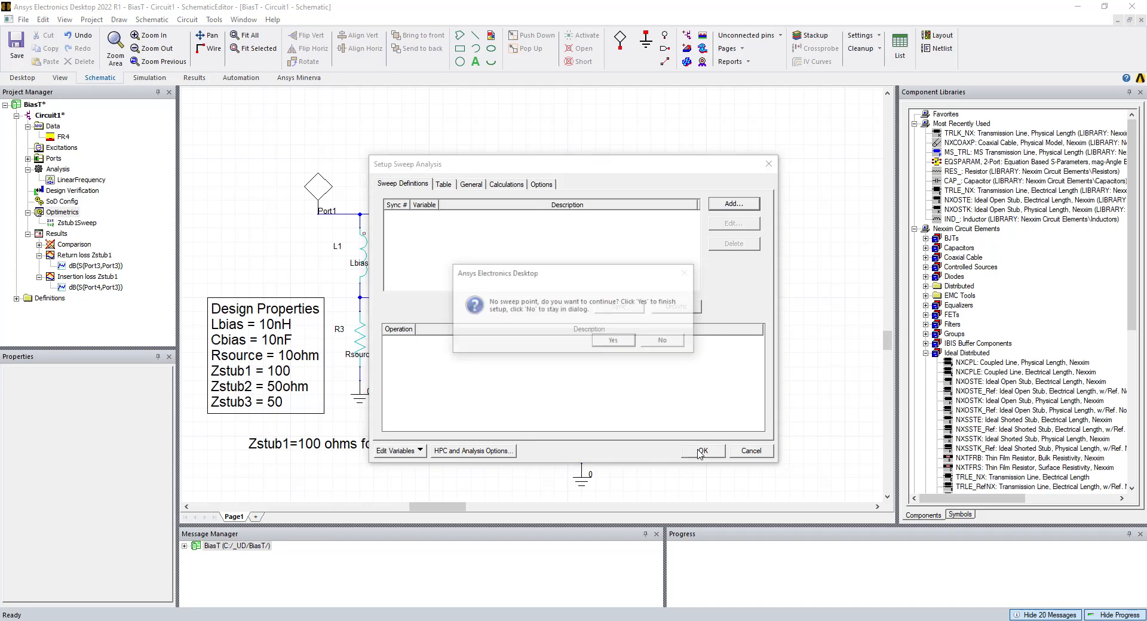
{"action": "left_click", "coordinate": [664, 342]}
Add a linear step sweep of Rsource from 1 to 50 ohm in 10 ohm steps and save the parametric setup
{"action": "left_click", "coordinate": [733, 206]}
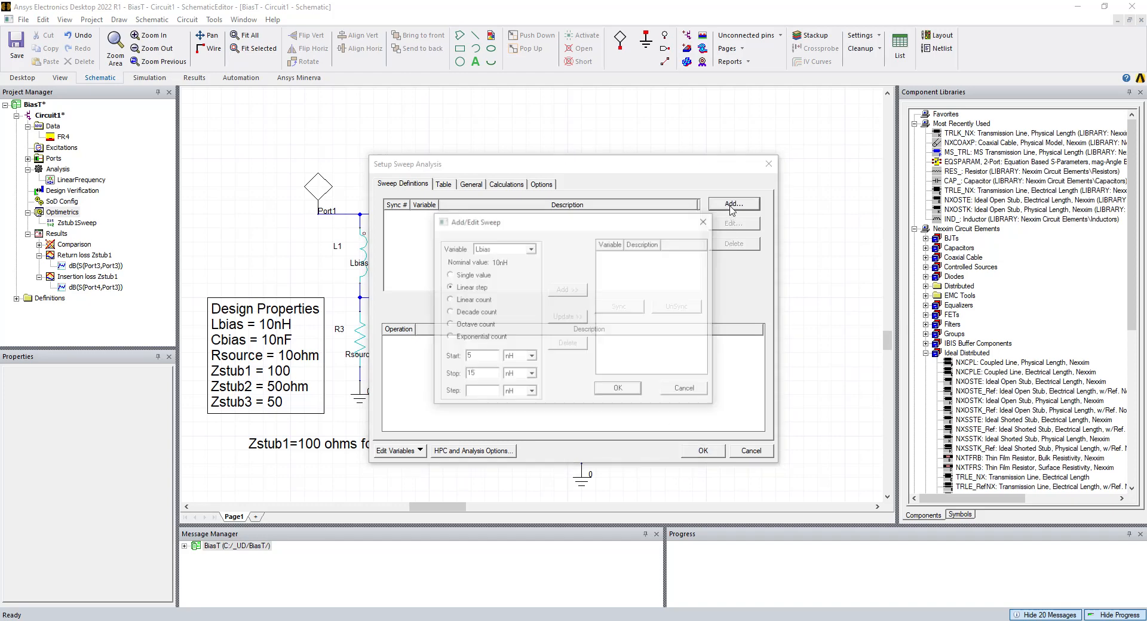
{"action": "left_click", "coordinate": [527, 250]}
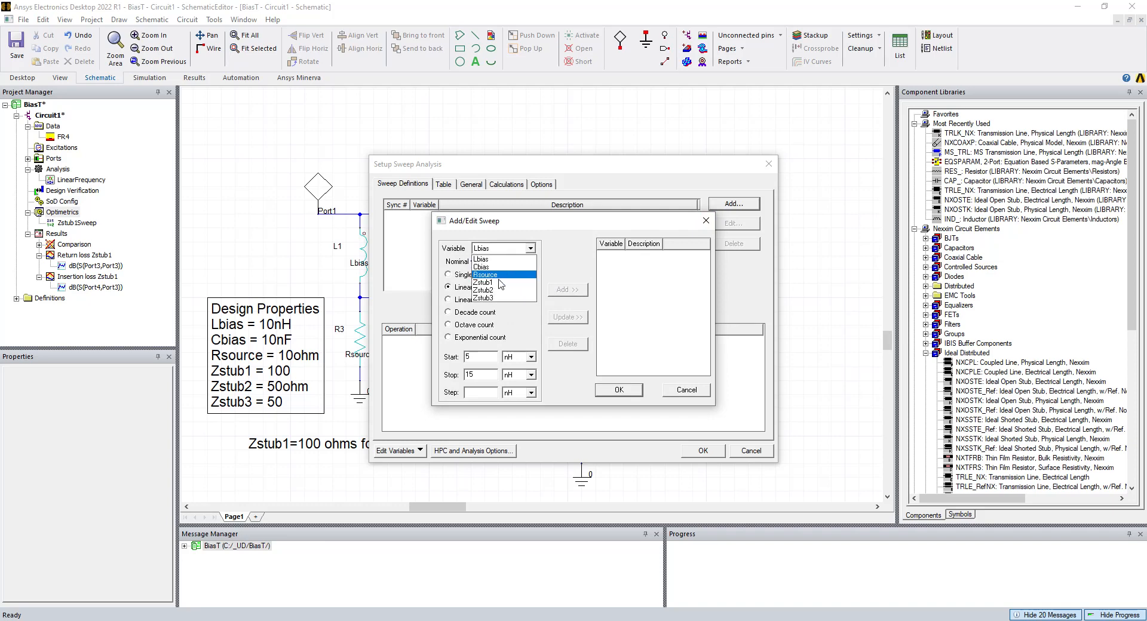
{"action": "left_click", "coordinate": [495, 281]}
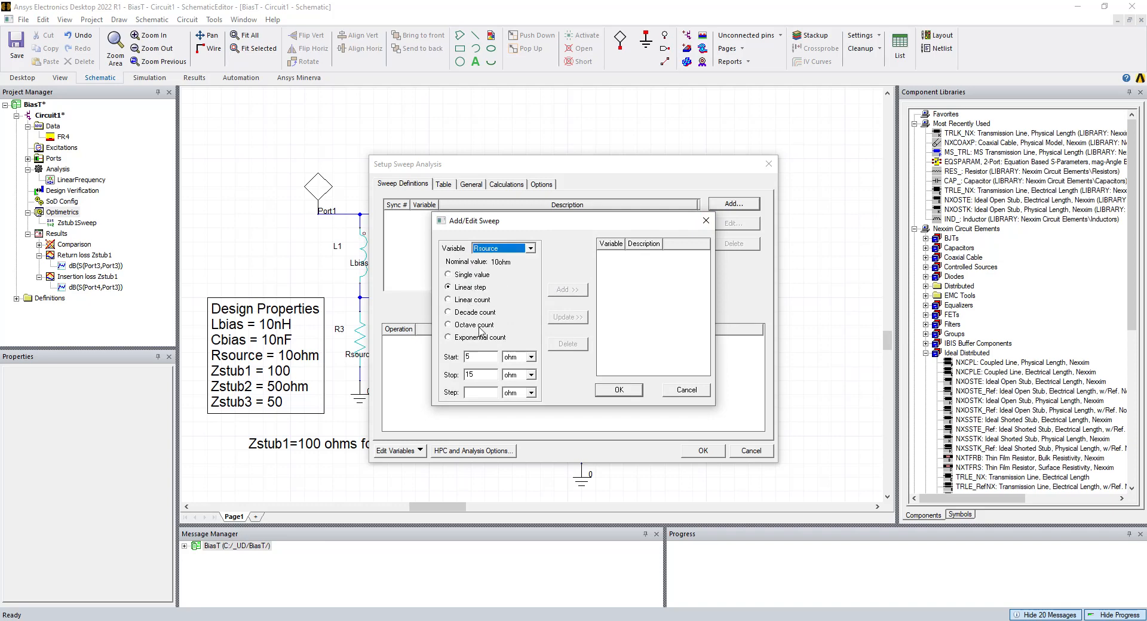
{"action": "double_click", "coordinate": [480, 355]}
{"action": "type", "text": "1"}
{"action": "double_click", "coordinate": [476, 374]}
{"action": "type", "text": "1"}
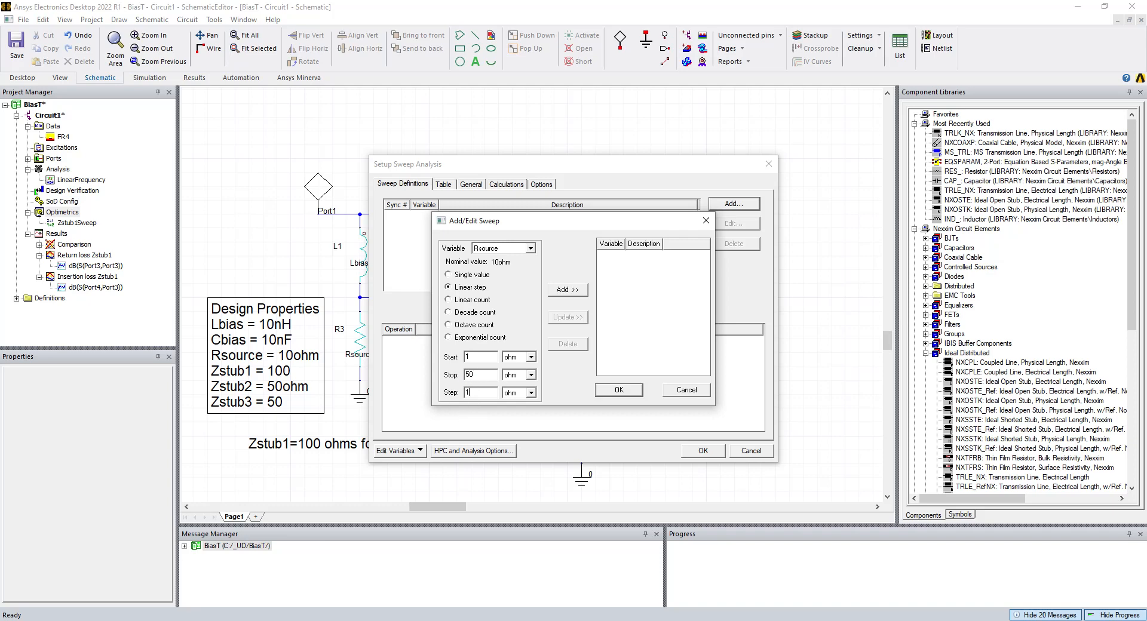
{"action": "left_click", "coordinate": [564, 290]}
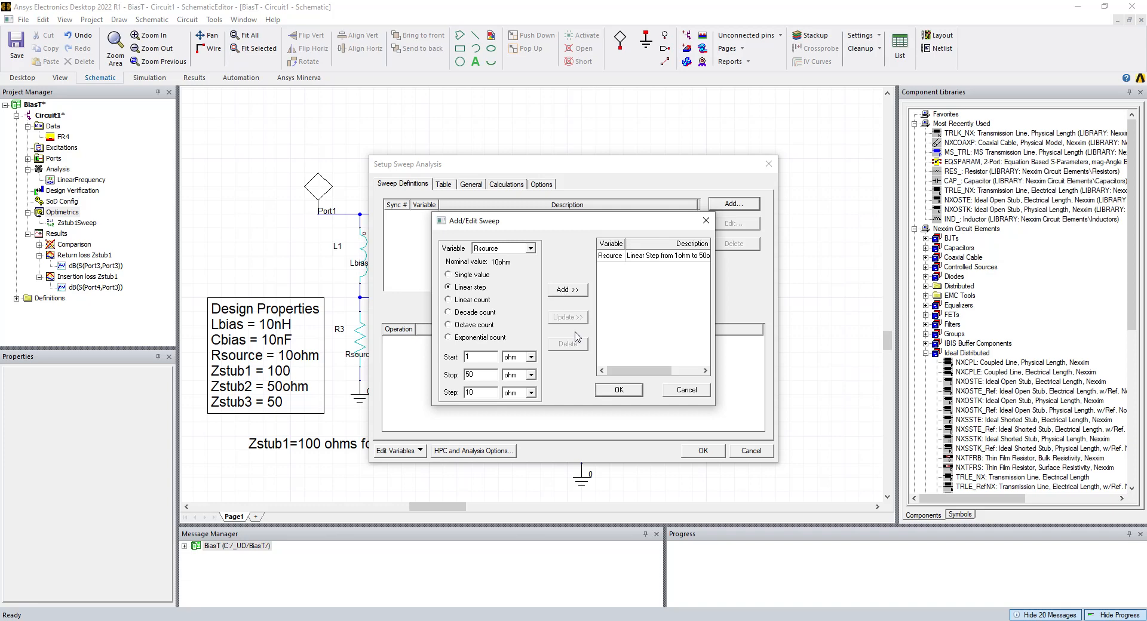
{"action": "left_click", "coordinate": [611, 392]}
{"action": "left_click", "coordinate": [703, 452]}
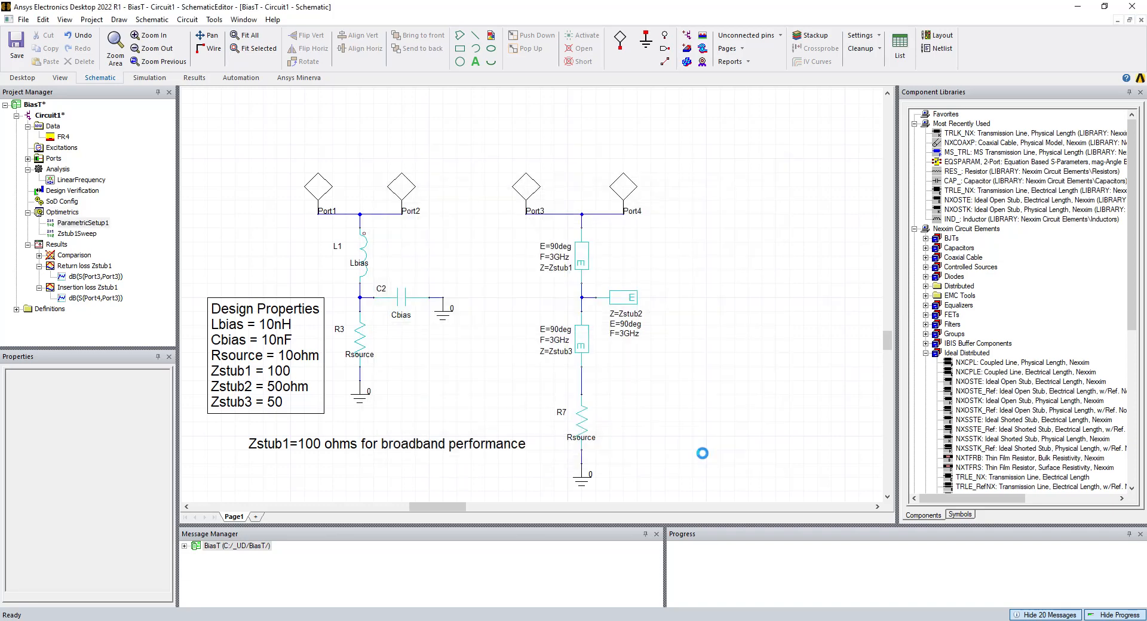
Rename the new parametric setup as RsourceSweep
{"action": "right_click", "coordinate": [79, 225]}
{"action": "left_click", "coordinate": [109, 263]}
{"action": "type", "text": "RsourceSweep"}
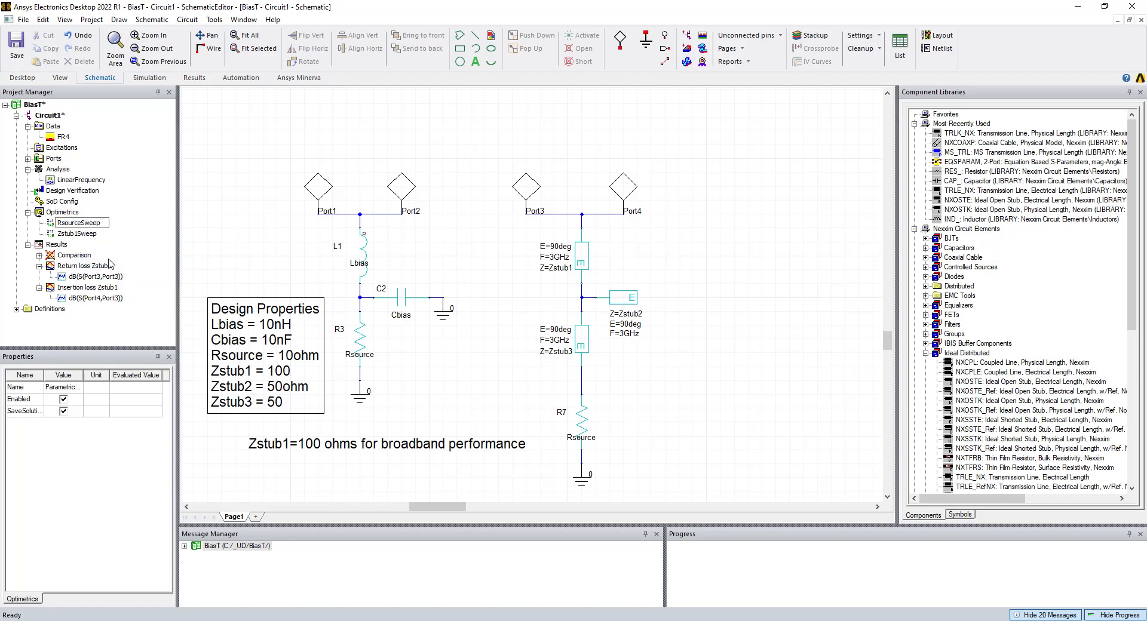
{"action": "key", "text": "Return"}
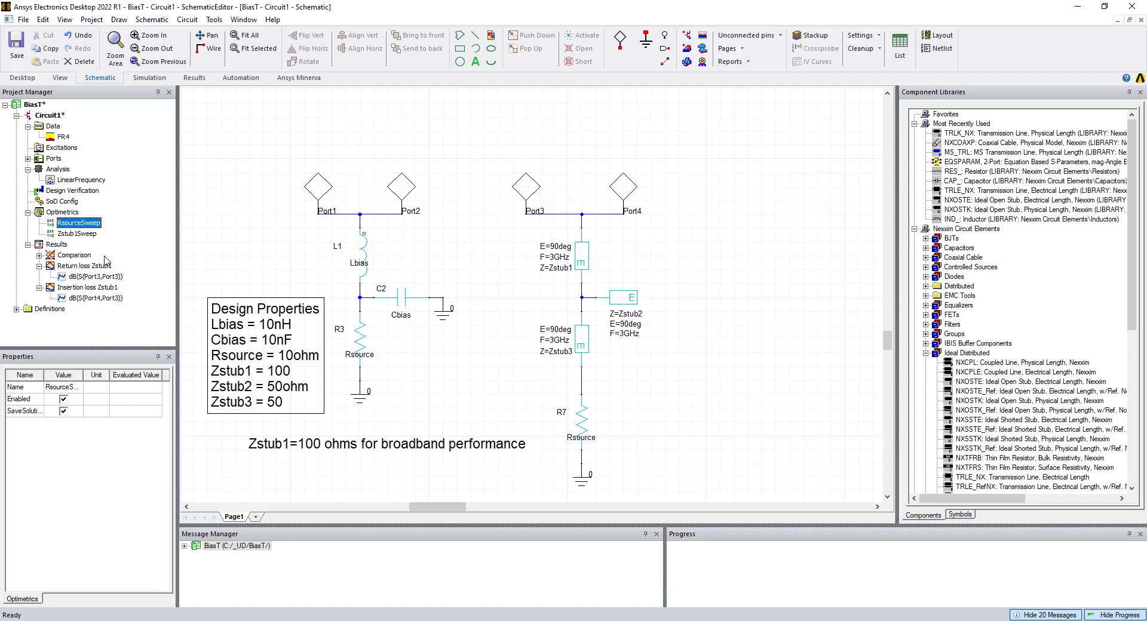
Analyze RsourceSweep and collapse the Return loss Zstub1 and Insertion loss Zstub1 reports in the project tree
{"action": "right_click", "coordinate": [70, 226]}
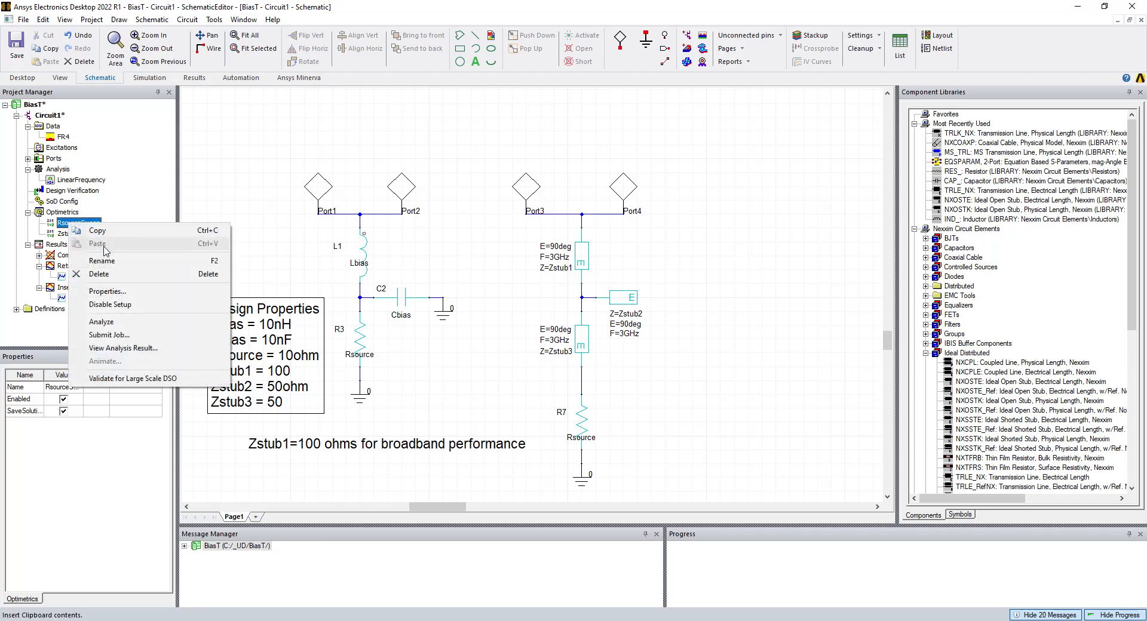
{"action": "left_click", "coordinate": [111, 322]}
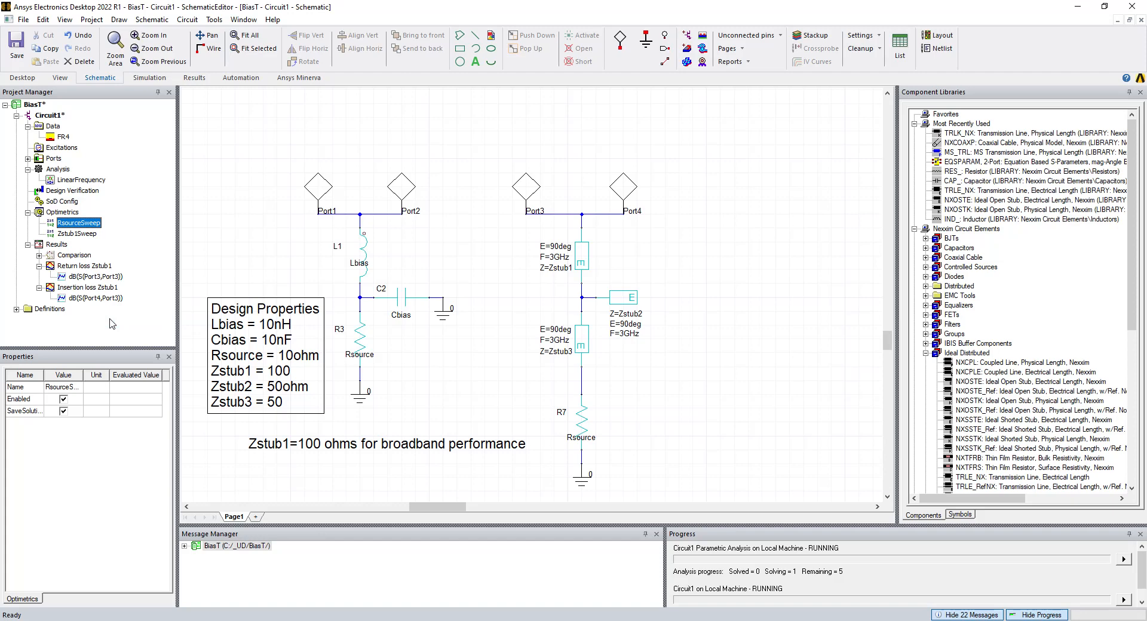
{"action": "left_click", "coordinate": [38, 266]}
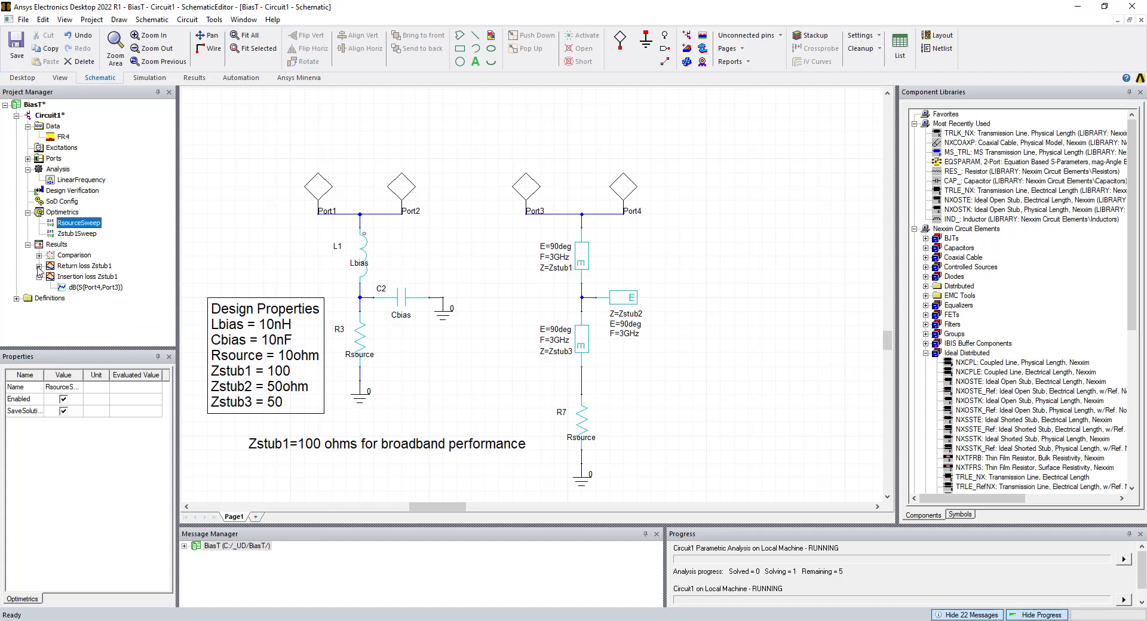
{"action": "left_click", "coordinate": [39, 277]}
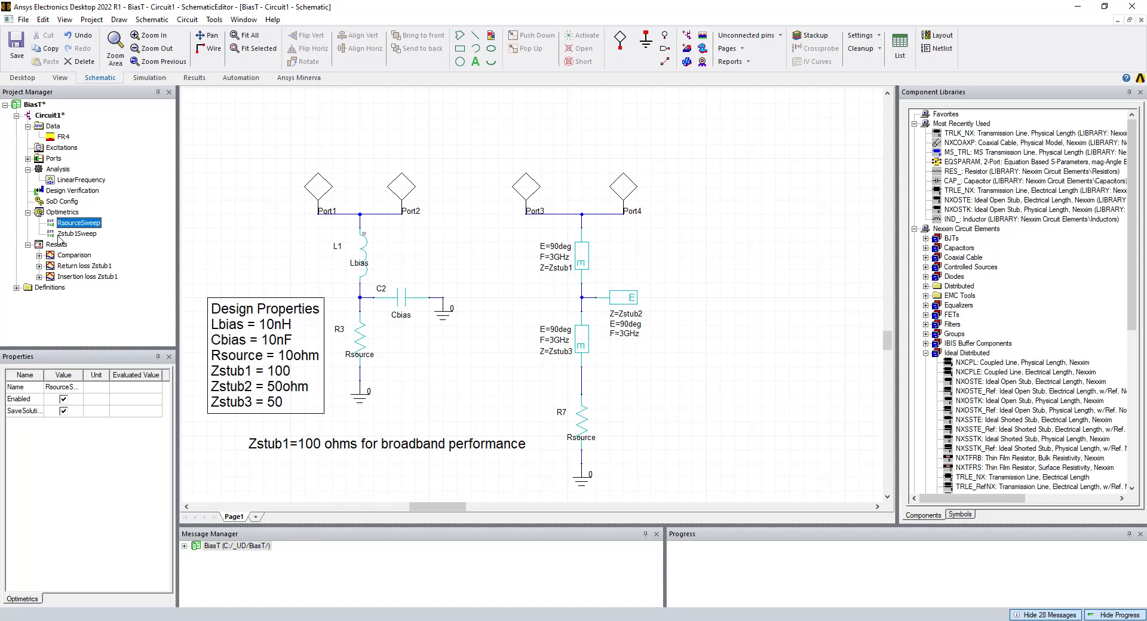
Invalidate the existing circuit solutions and analyze RsourceSweep again
{"action": "left_click", "coordinate": [55, 170]}
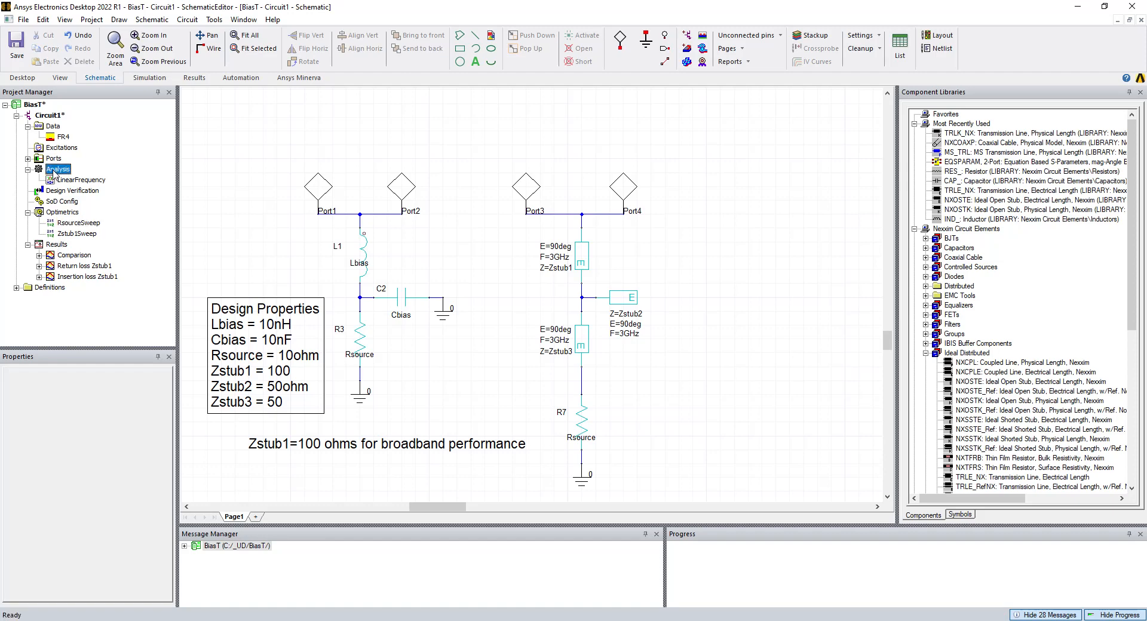
{"action": "right_click", "coordinate": [55, 171]}
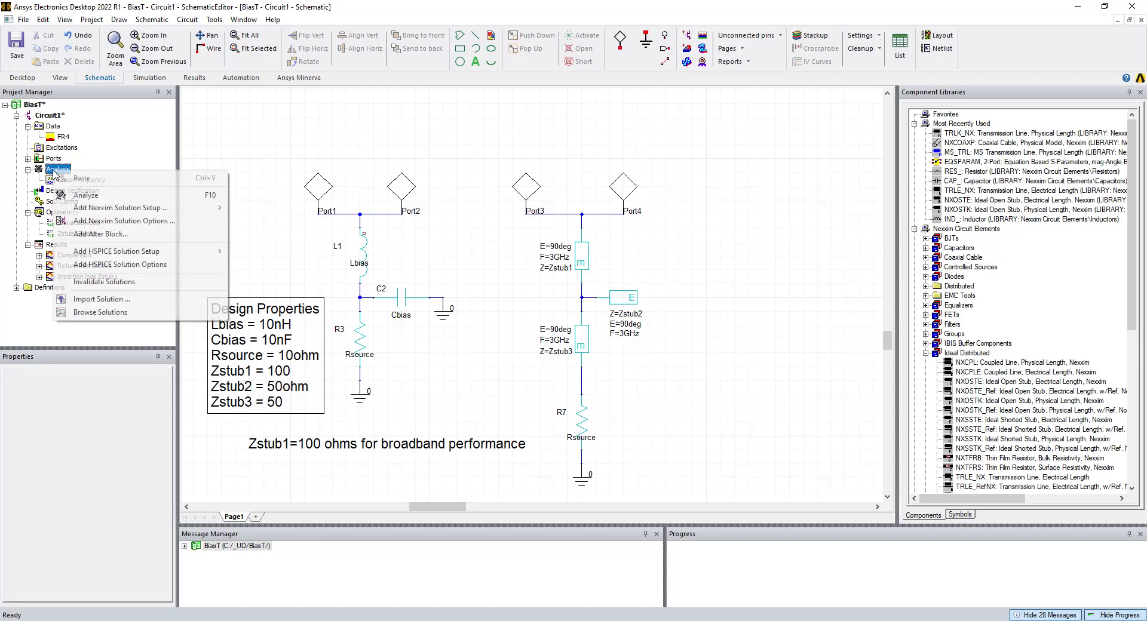
{"action": "left_click", "coordinate": [100, 282]}
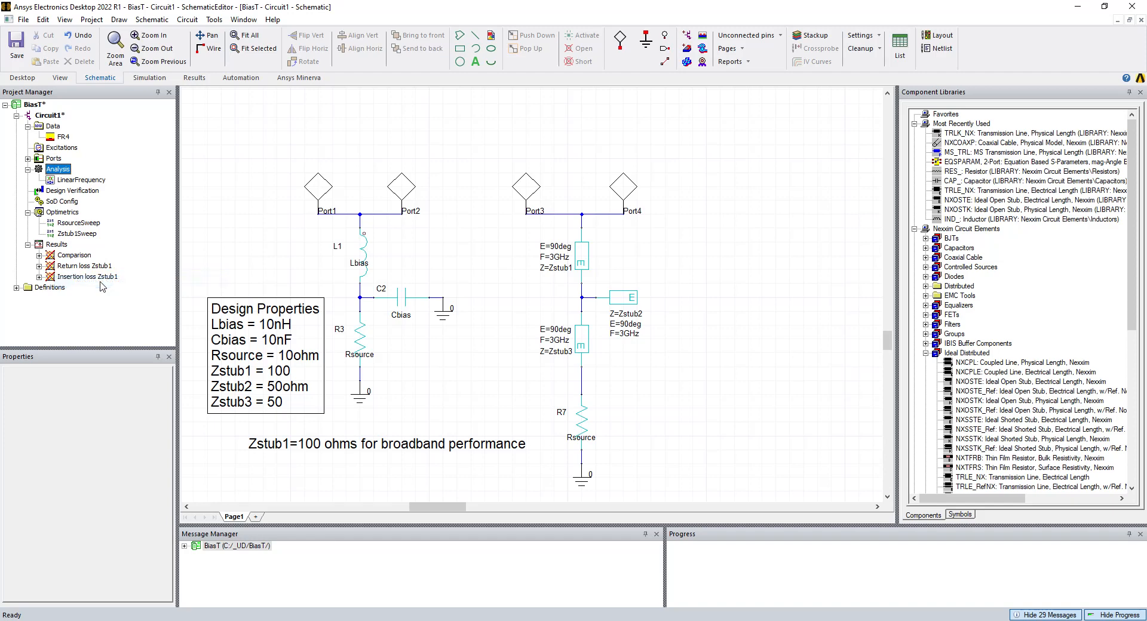
{"action": "left_click", "coordinate": [66, 225]}
{"action": "right_click", "coordinate": [66, 225]}
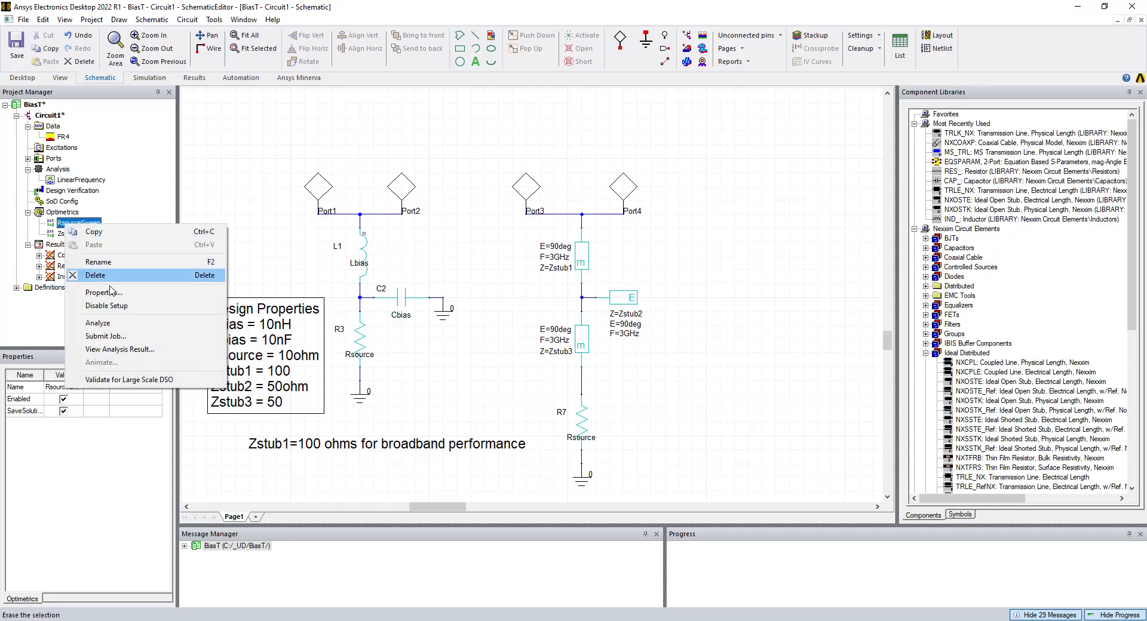
{"action": "left_click", "coordinate": [104, 323]}
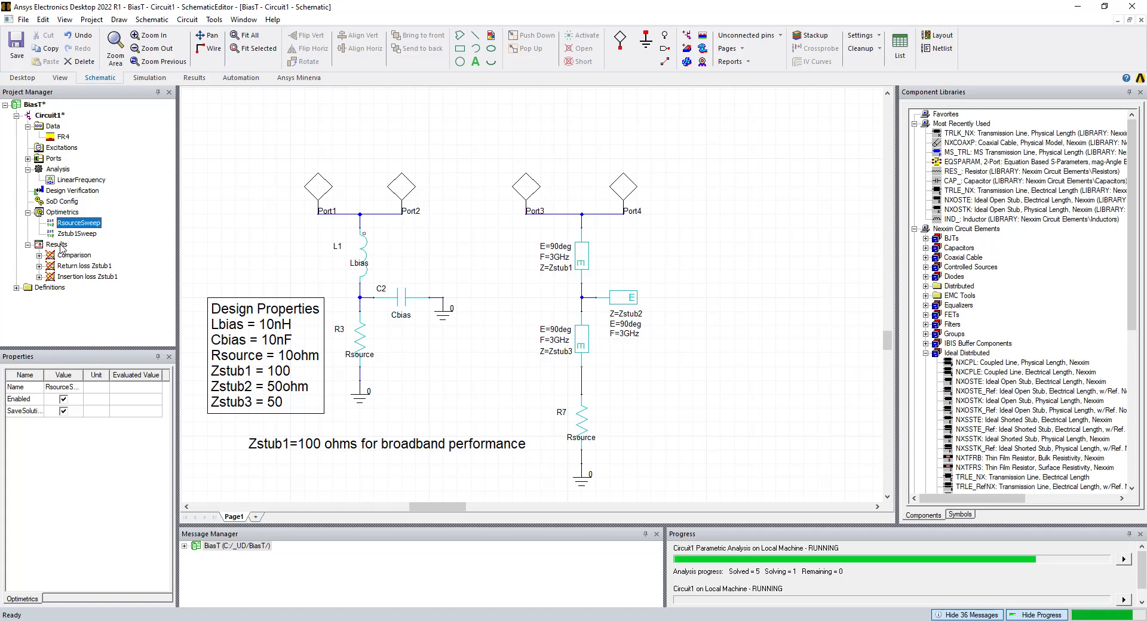
Create a new S-parameter plot over frequency with traces for dB(S(Port3,Port3)) and dB(S(Port4,Port3))
{"action": "right_click", "coordinate": [59, 246]}
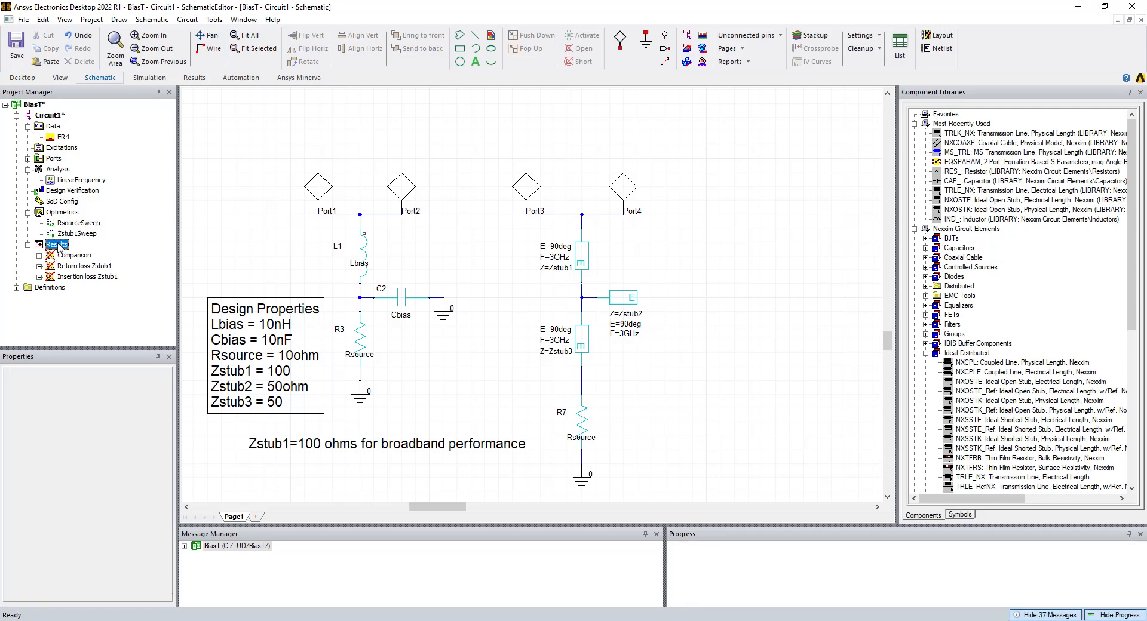
{"action": "mouse_move", "coordinate": [119, 269]}
{"action": "left_click", "coordinate": [263, 268]}
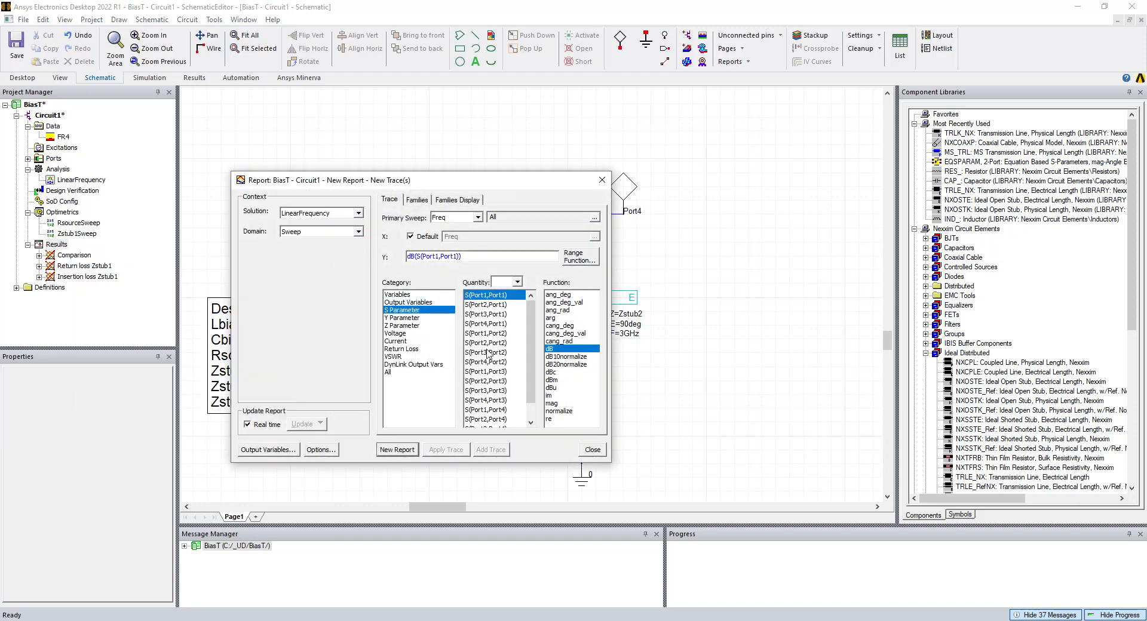
{"action": "left_click_drag", "start_coordinate": [530, 361], "coordinate": [534, 385]}
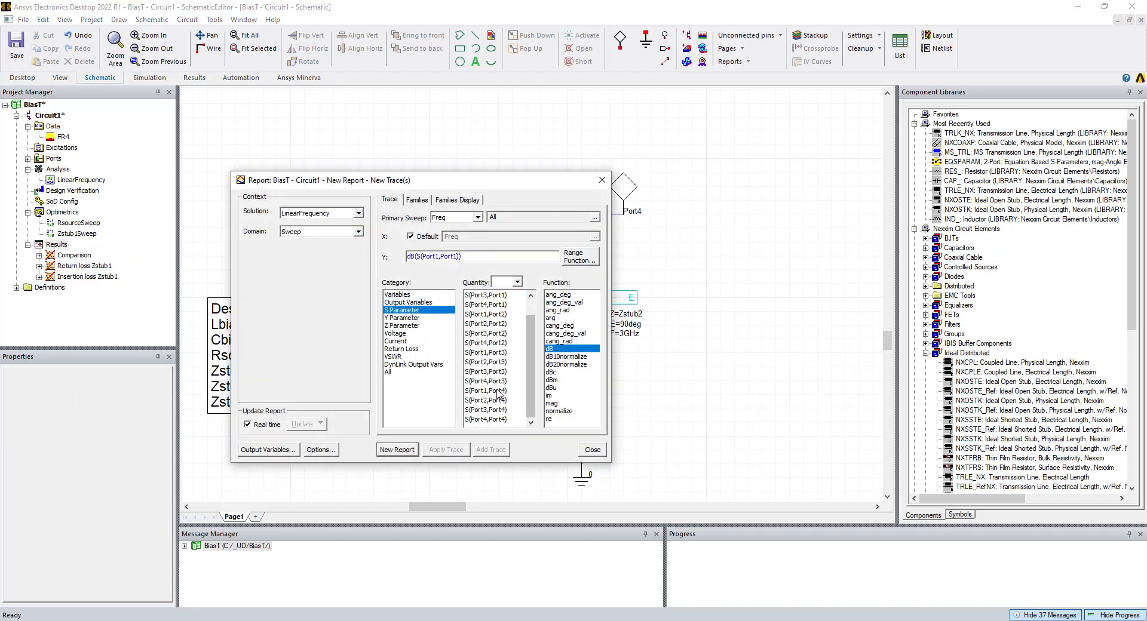
{"action": "left_click", "coordinate": [487, 371]}
{"action": "left_click", "coordinate": [396, 450]}
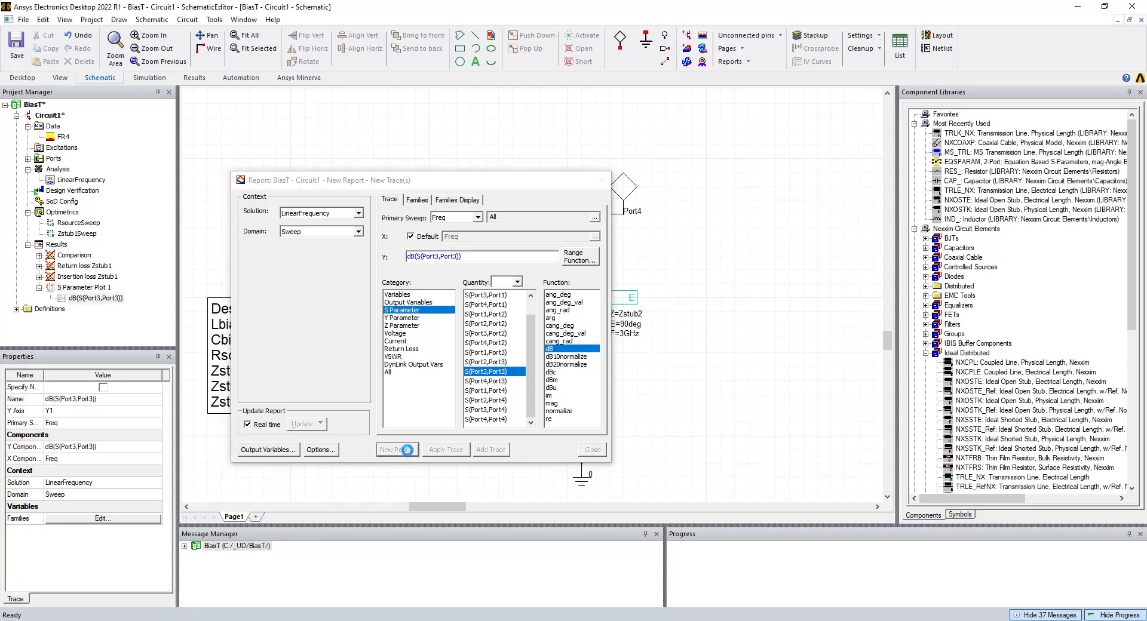
{"action": "left_click", "coordinate": [486, 381]}
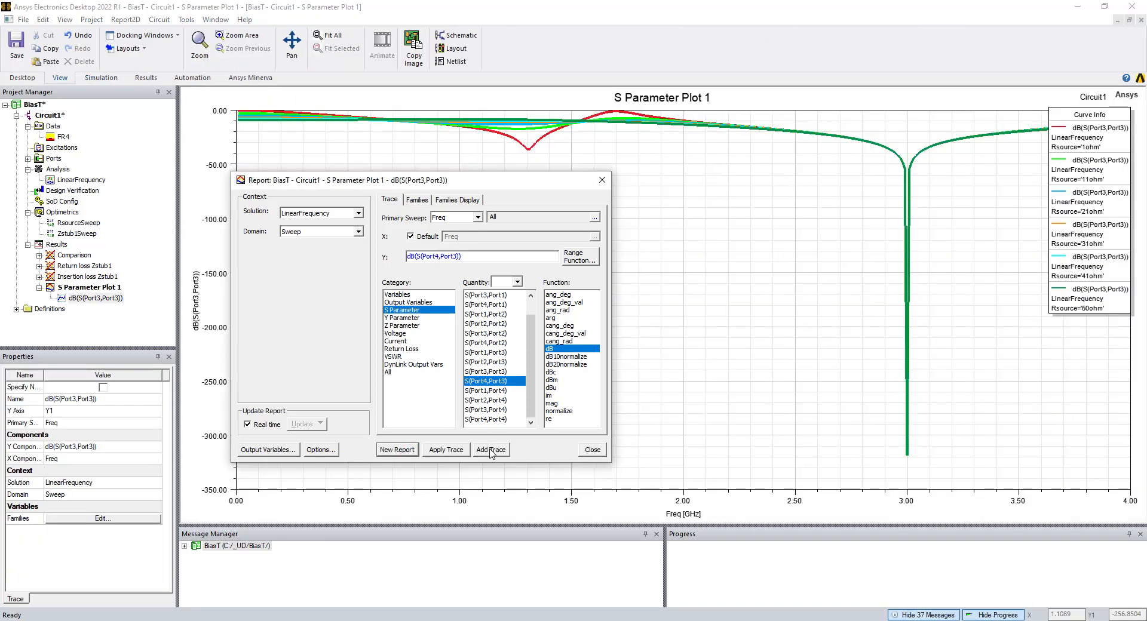
{"action": "left_click", "coordinate": [492, 451]}
{"action": "left_click", "coordinate": [594, 452]}
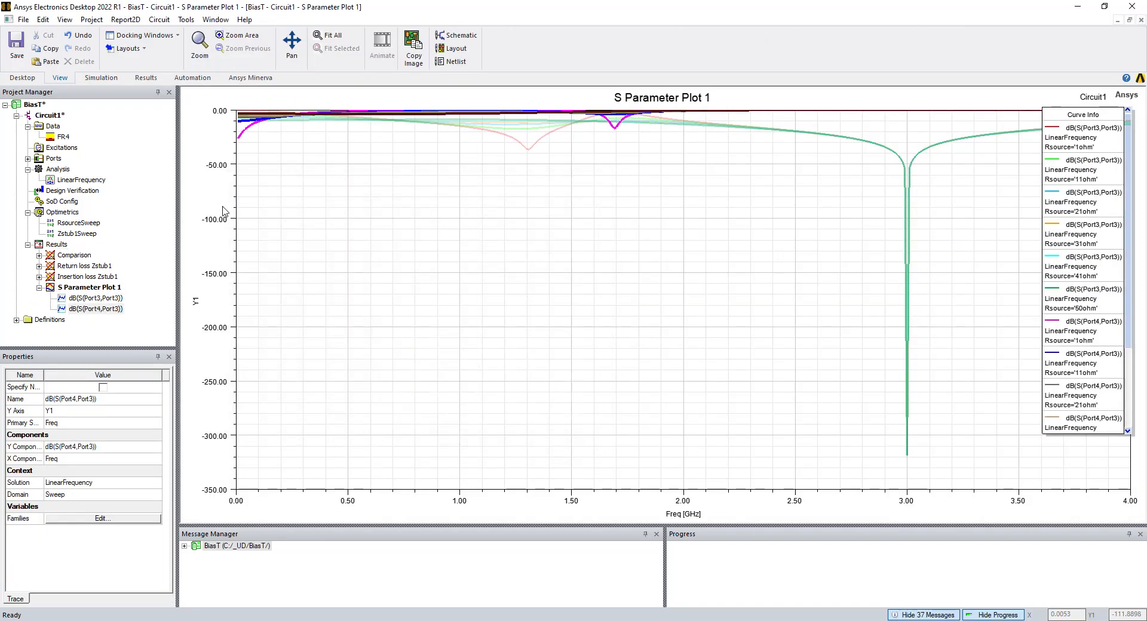
Set the minimum of the new S-parameter plot's Y1 axis scaling to -30
{"action": "double_click", "coordinate": [218, 180]}
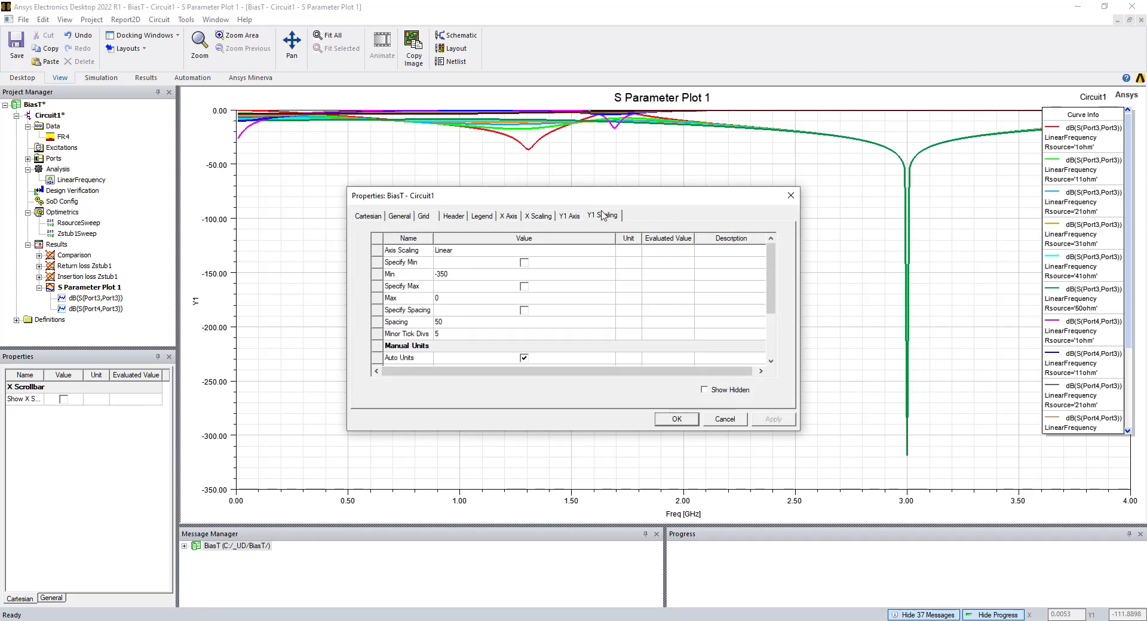
{"action": "left_click", "coordinate": [468, 274]}
{"action": "type", "text": "-"}
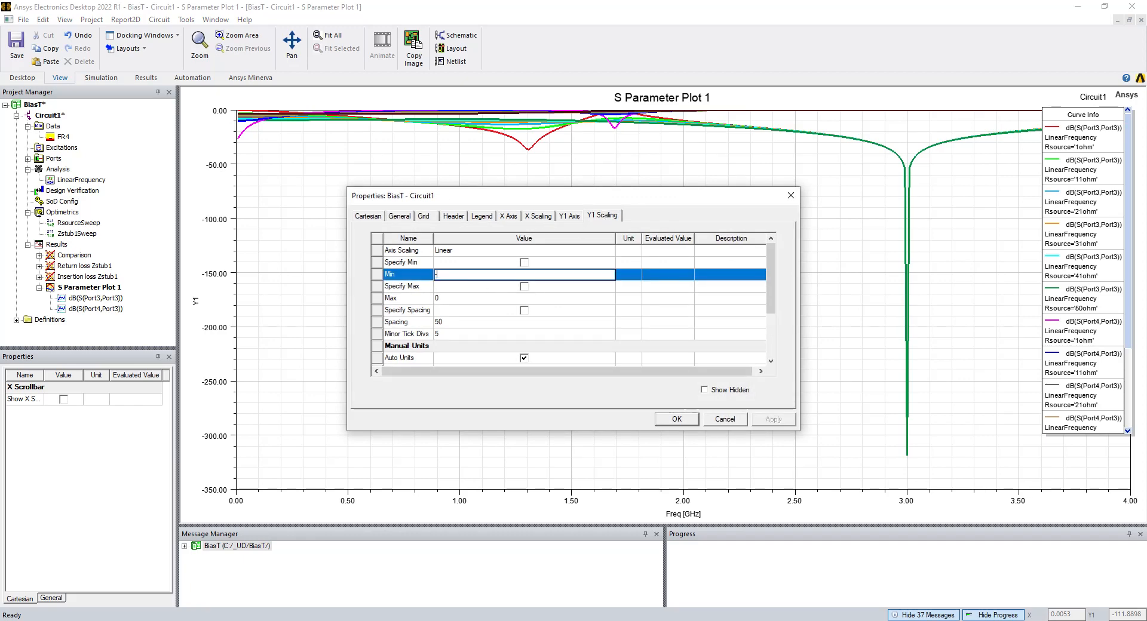
{"action": "type", "text": "30"}
{"action": "key", "text": "Return"}
{"action": "left_click", "coordinate": [678, 419]}
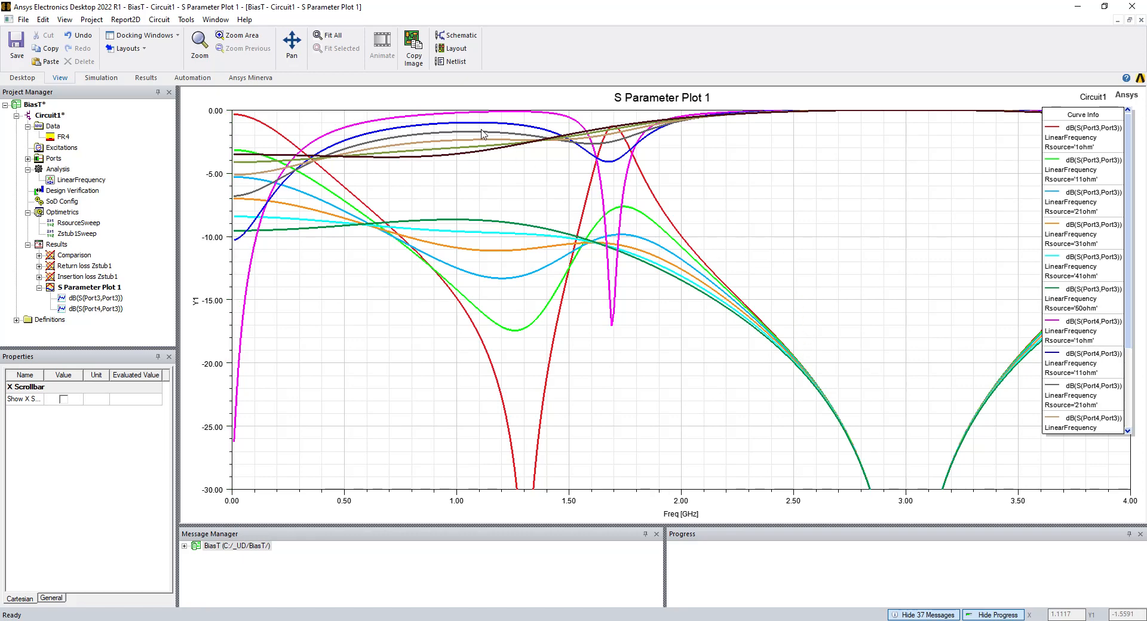
Compare the Rsource sweep curves against the plot legend and return to the Circuit1 schematic
{"action": "left_click", "coordinate": [1080, 146]}
{"action": "left_click_drag", "start_coordinate": [1079, 144], "coordinate": [1071, 142]}
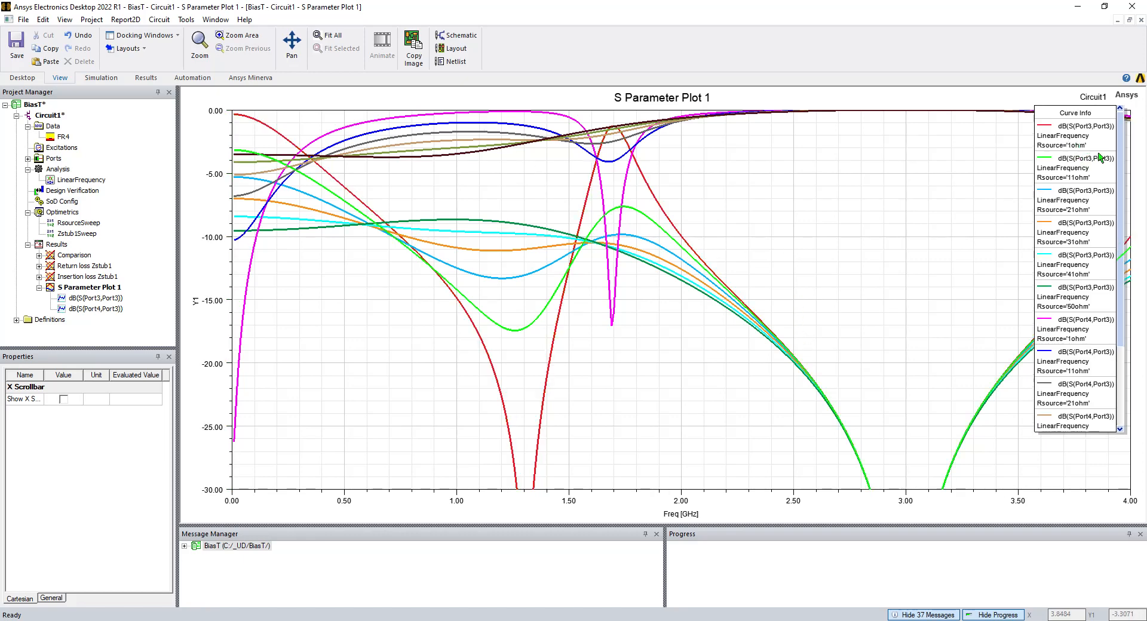
{"action": "mouse_move", "coordinate": [1119, 178]}
{"action": "left_mouse_down"}
{"action": "mouse_move", "coordinate": [1117, 260]}
{"action": "mouse_move", "coordinate": [1112, 165]}
{"action": "left_mouse_up"}
{"action": "double_click", "coordinate": [56, 115]}
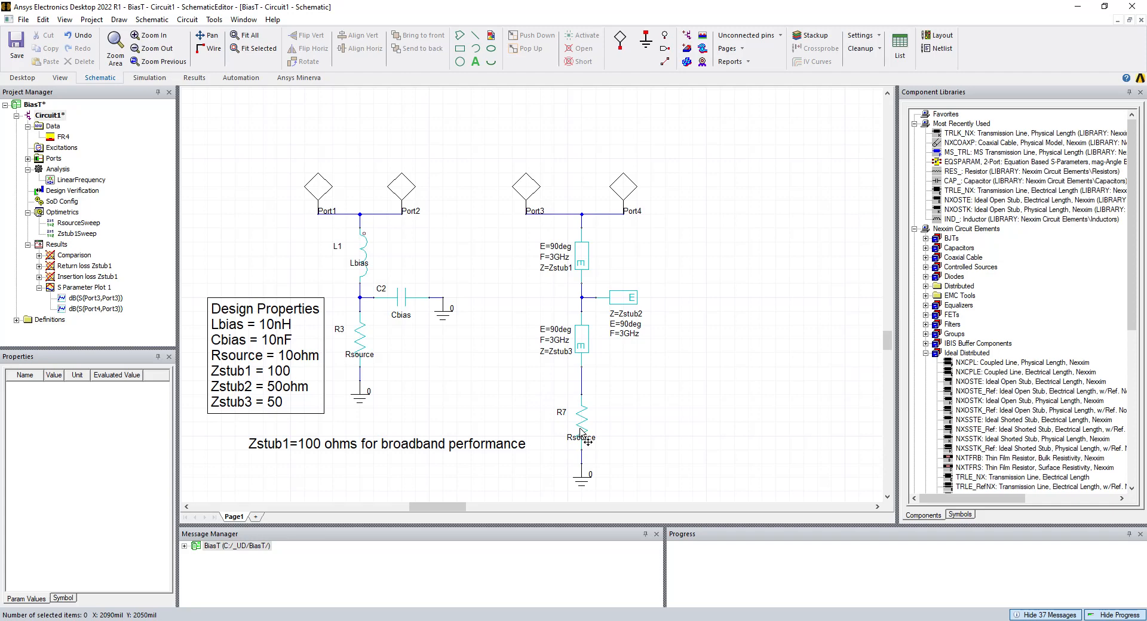